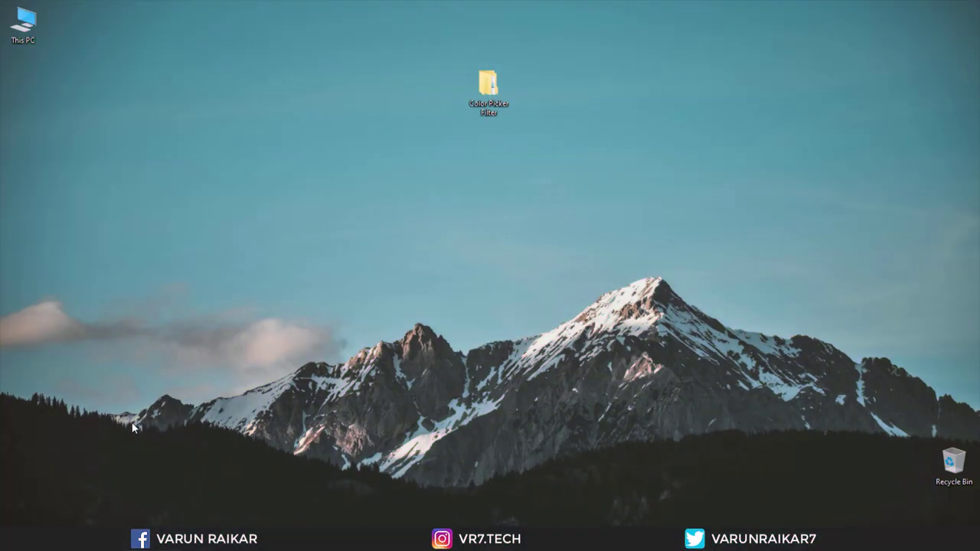
# Open Color Picker Filter in Large icons view and look through the LUT and Noise folders
pyautogui.doubleClick(475, 106)
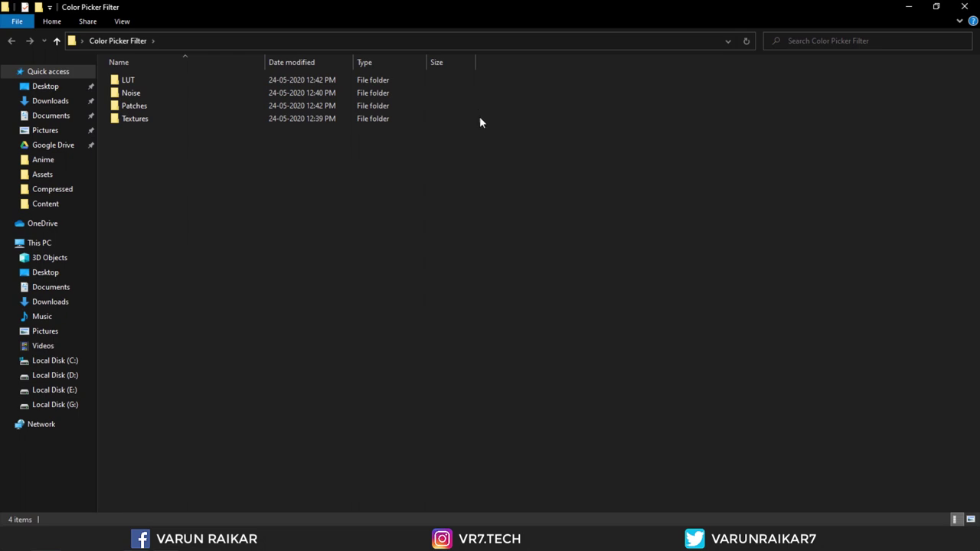
pyautogui.hotkey('ctrl', 'shift', '2')
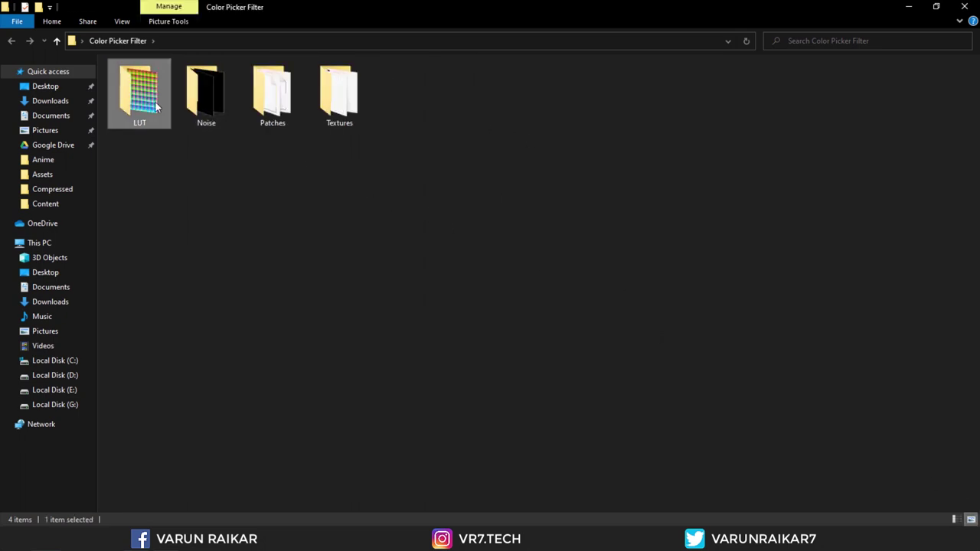
pyautogui.doubleClick(156, 98)
pyautogui.click(164, 98)
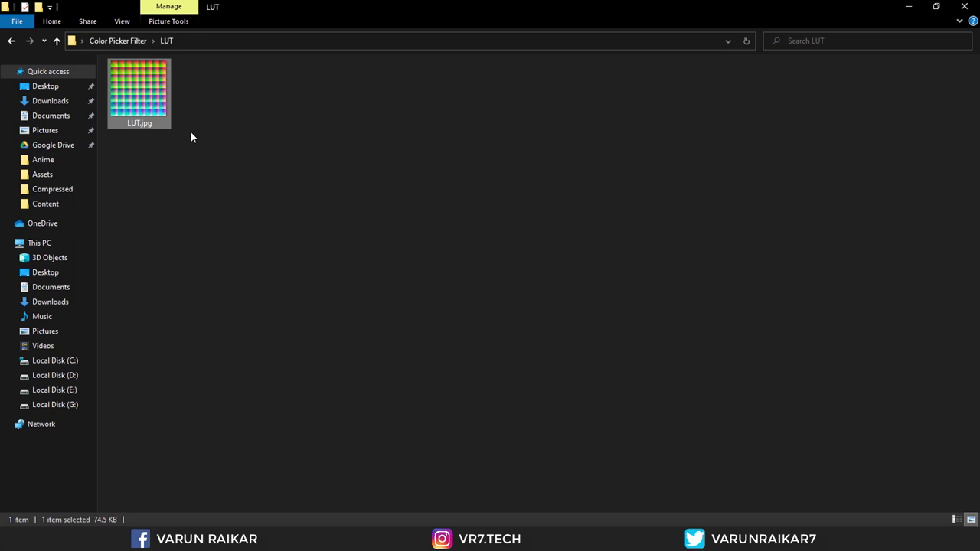
pyautogui.click(225, 171)
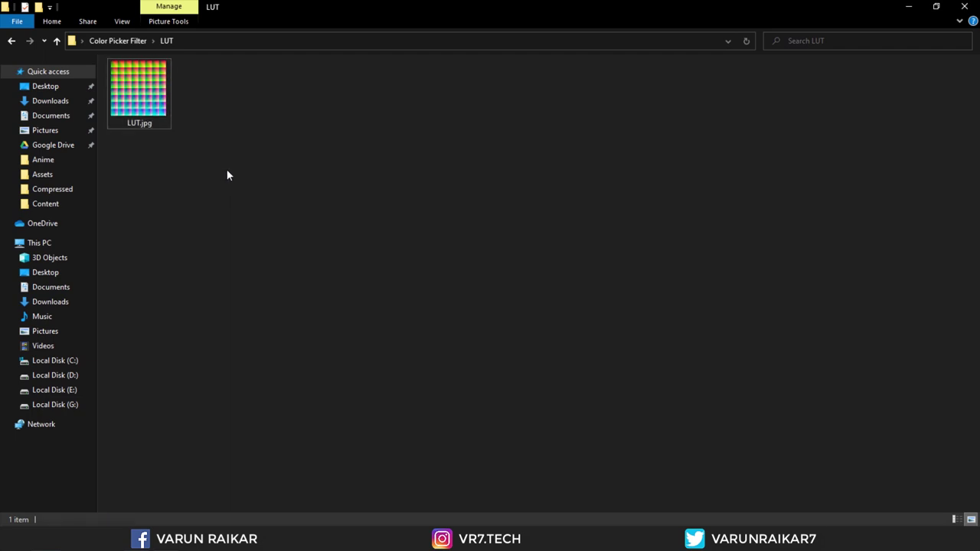
pyautogui.press('BackSpace')
pyautogui.doubleClick(195, 122)
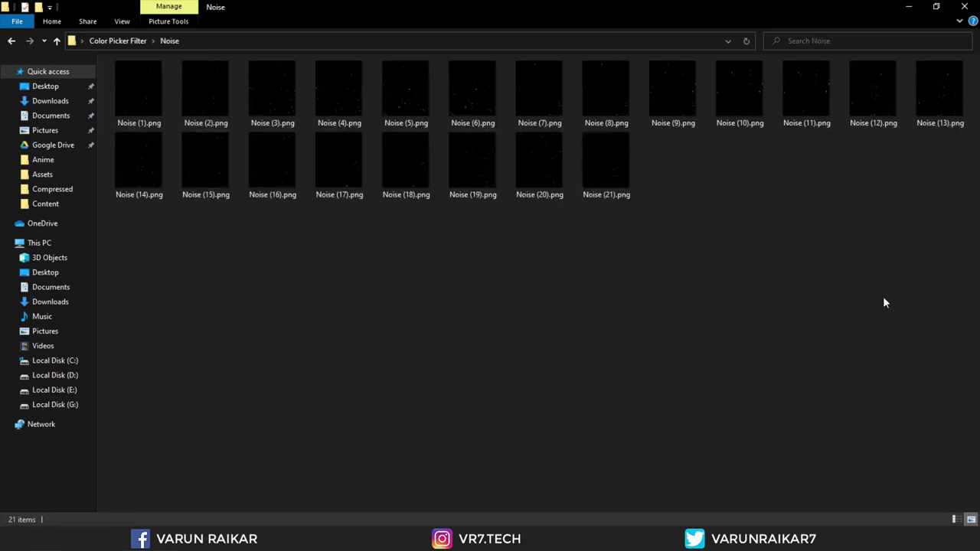
pyautogui.moveTo(974, 280); pyautogui.dragTo(556, 286)
pyautogui.press('BackSpace')
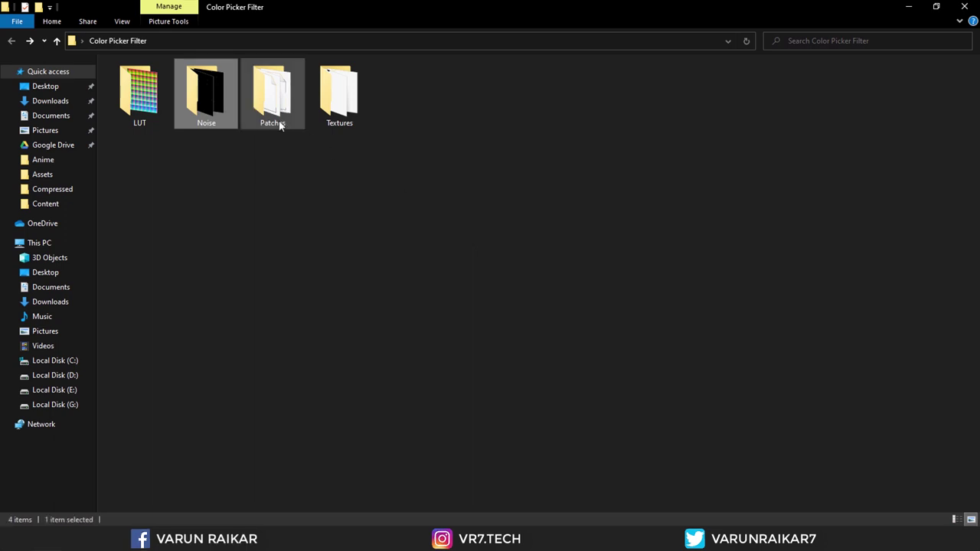
# Inspect the FastColorLUT.arp and Fit2Rect.arp files in the Patches folder, then go back
pyautogui.doubleClick(274, 95)
pyautogui.moveTo(441, 155); pyautogui.dragTo(340, 83)
pyautogui.click(340, 82)
pyautogui.click(260, 92)
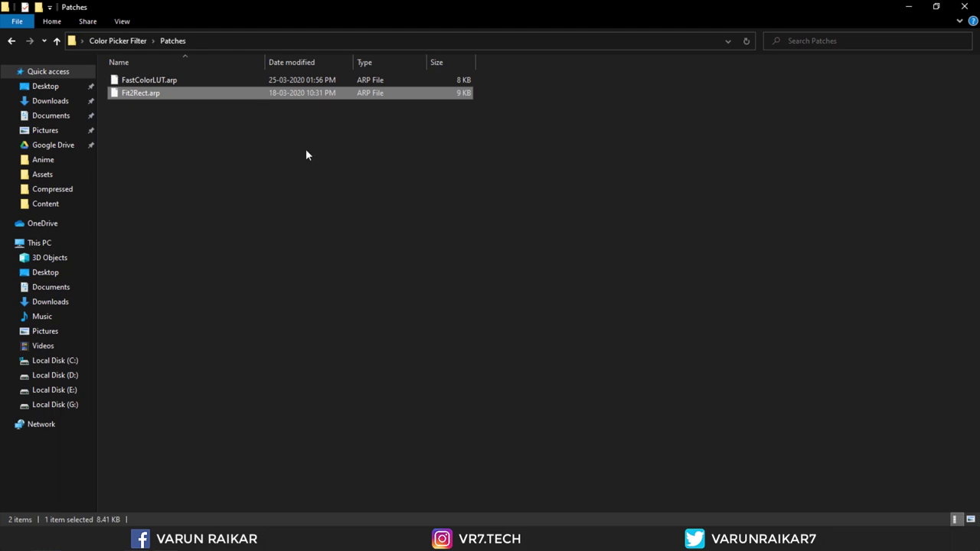
pyautogui.hotkey('alt', 'Left')
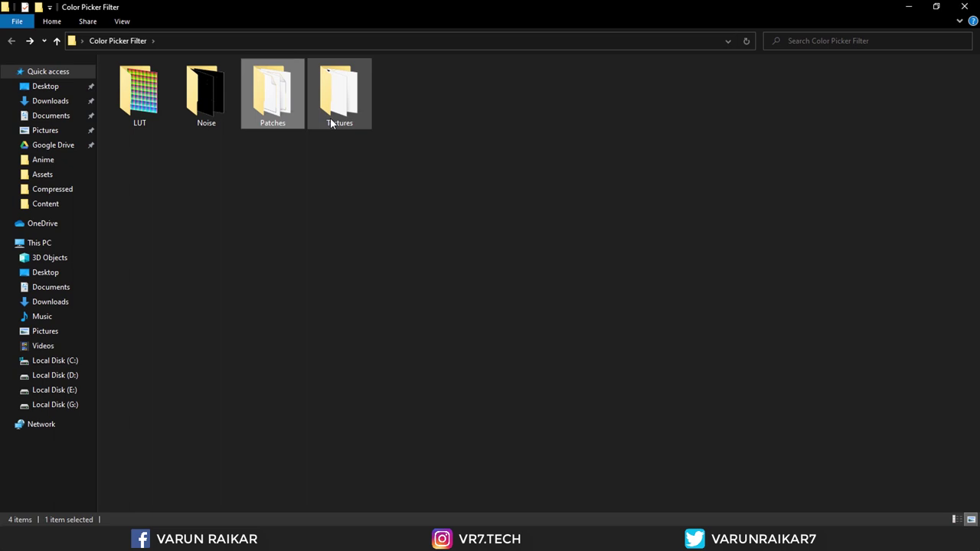
# Open the Textures folder and review its 12 images, ending with cdot_1.png selected
pyautogui.doubleClick(329, 120)
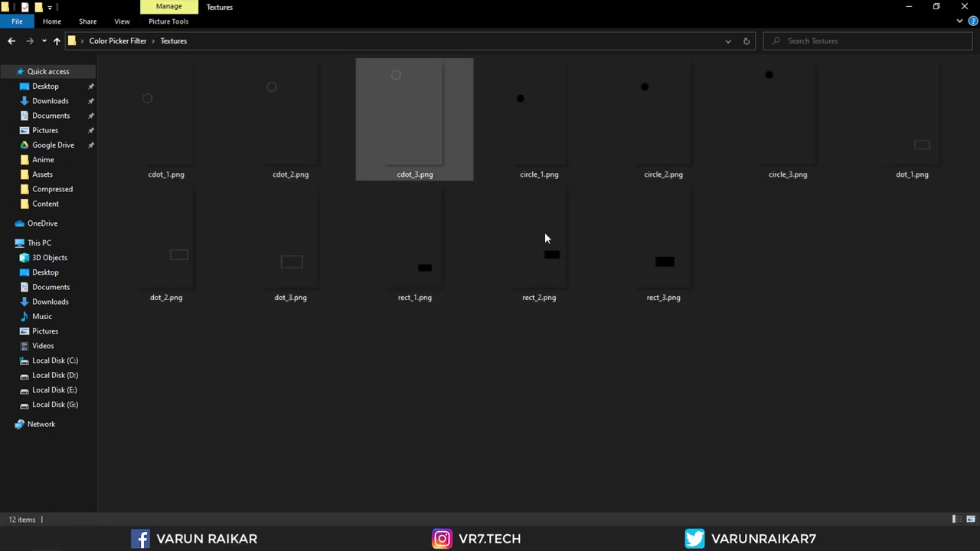
pyautogui.hotkey('ctrl', 'a')
pyautogui.click(699, 278)
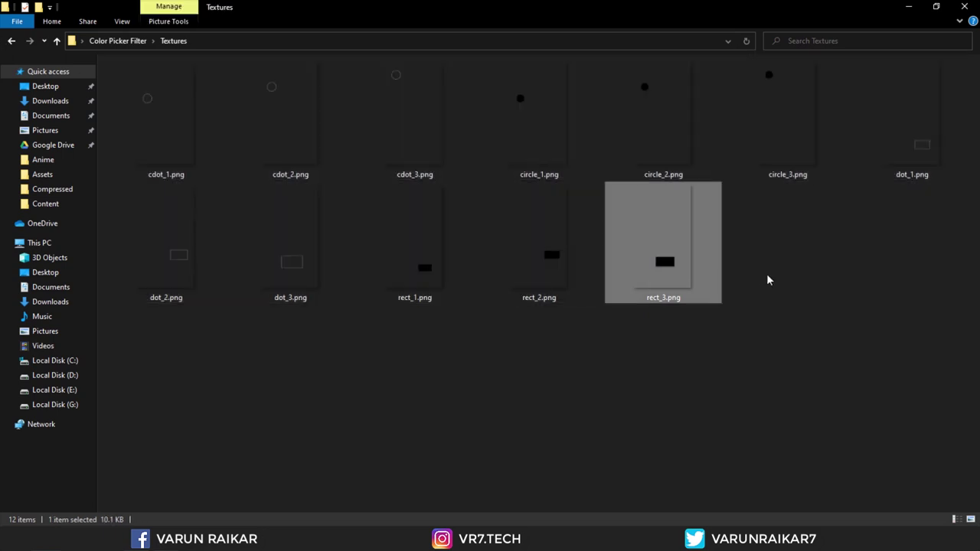
pyautogui.click(768, 278)
pyautogui.click(169, 115)
pyautogui.rightClick(164, 115)
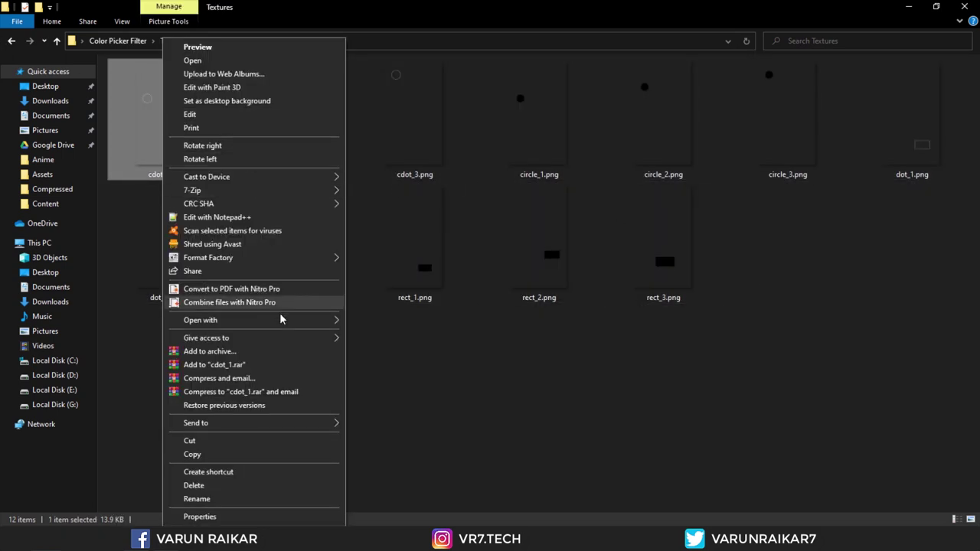
pyautogui.moveTo(280, 319)
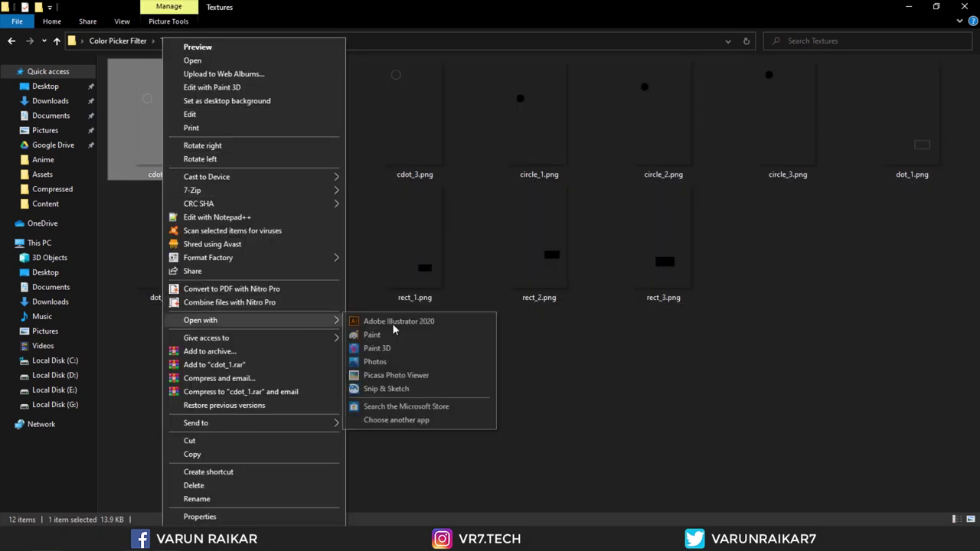
pyautogui.click(536, 396)
pyautogui.press('super')
# Launch Photoshop and close the rect_1.png, rect_2.png and rect_3.png documents
pyautogui.write('PHO')
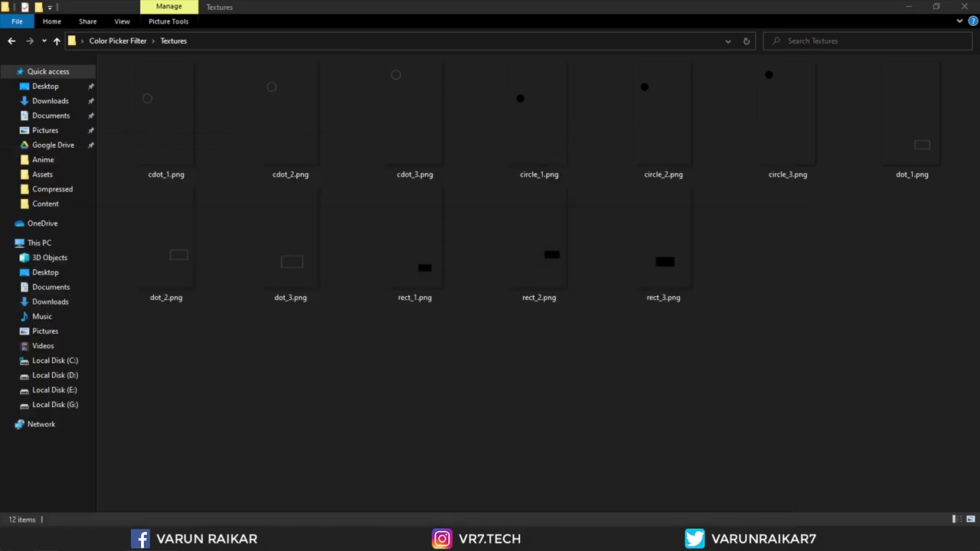
pyautogui.press('Return')
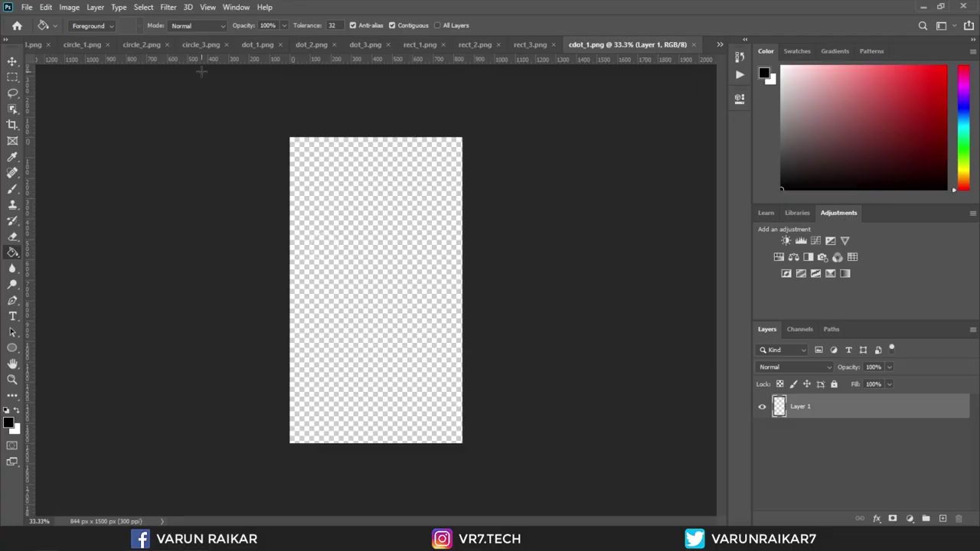
pyautogui.click(532, 44)
pyautogui.click(499, 45)
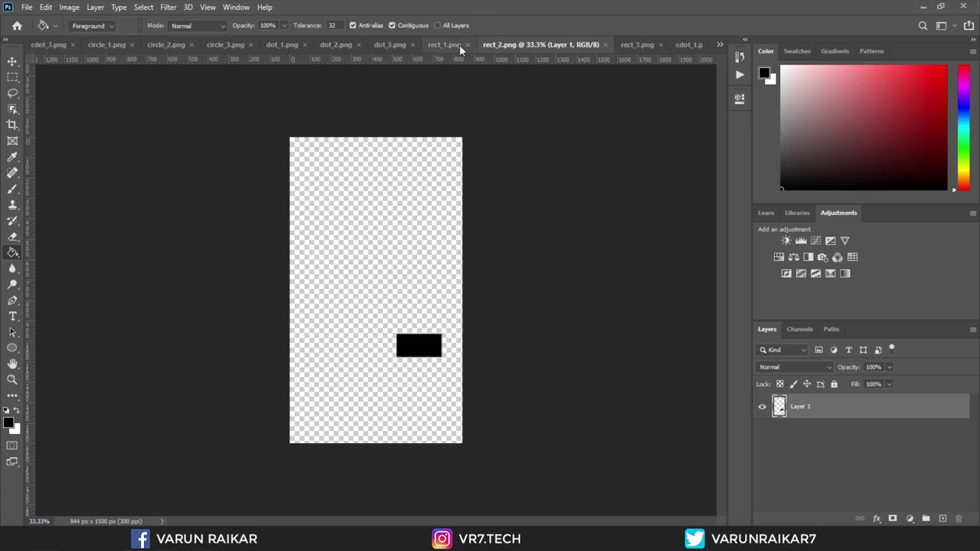
pyautogui.click(451, 45)
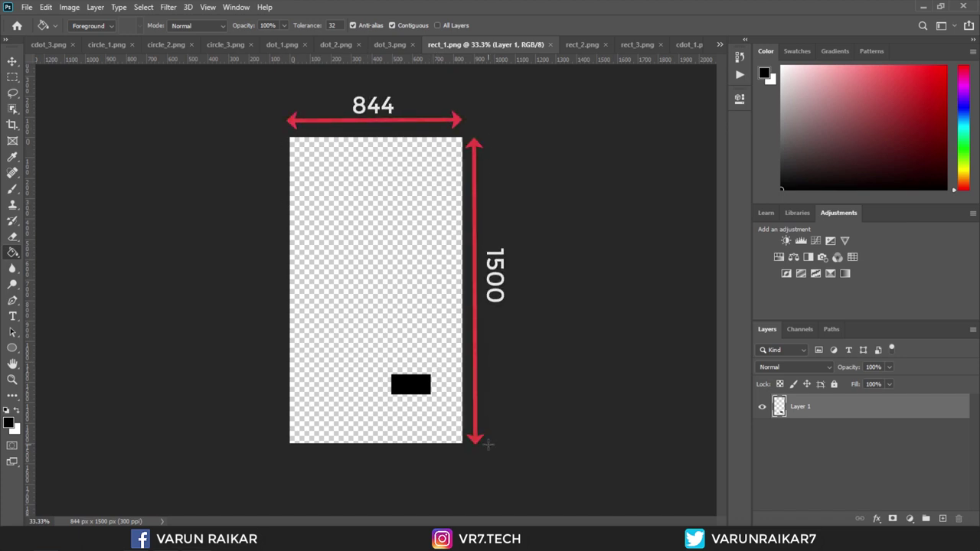
pyautogui.click(552, 45)
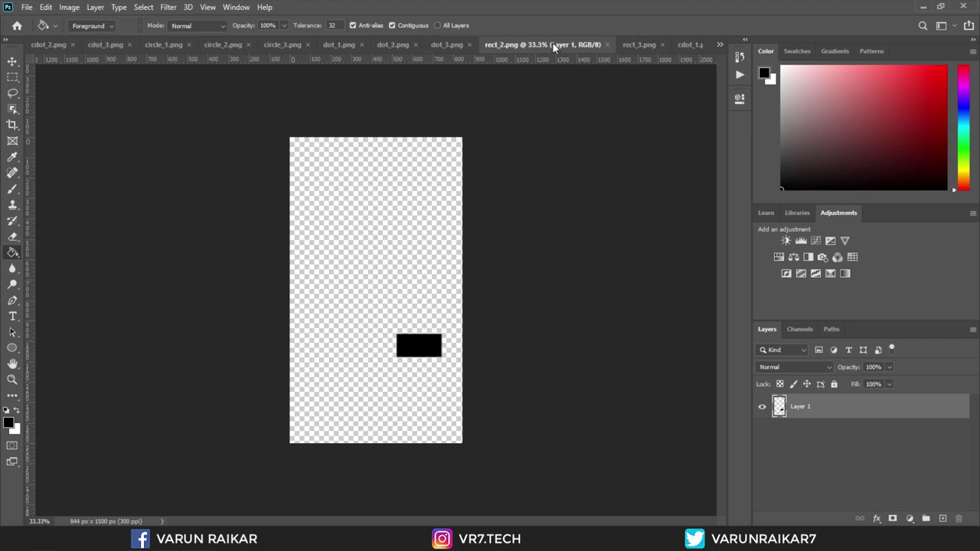
pyautogui.hotkey('ctrl', 'w')
pyautogui.hotkey('ctrl', 'w')
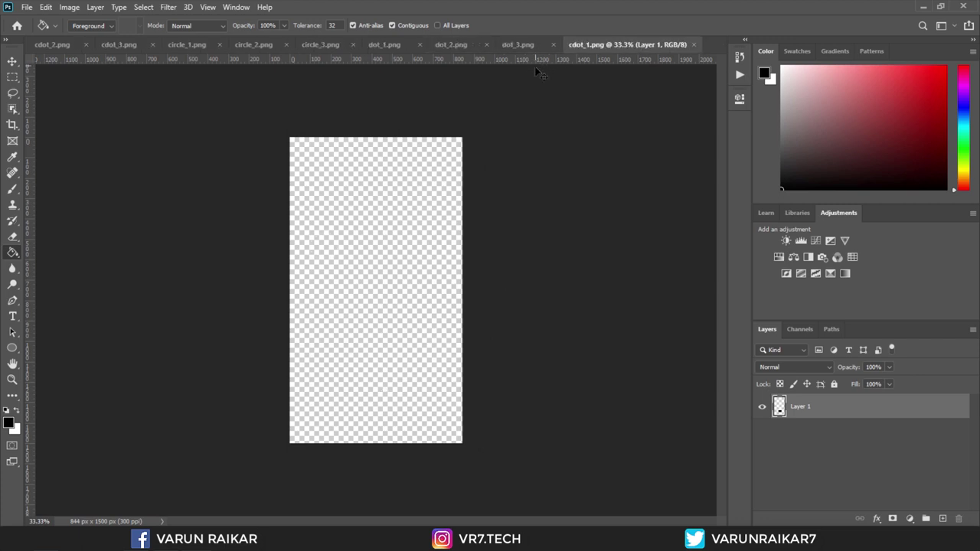
pyautogui.keyDown('alt'); pyautogui.scroll(2, 354, 310); pyautogui.keyUp('alt')
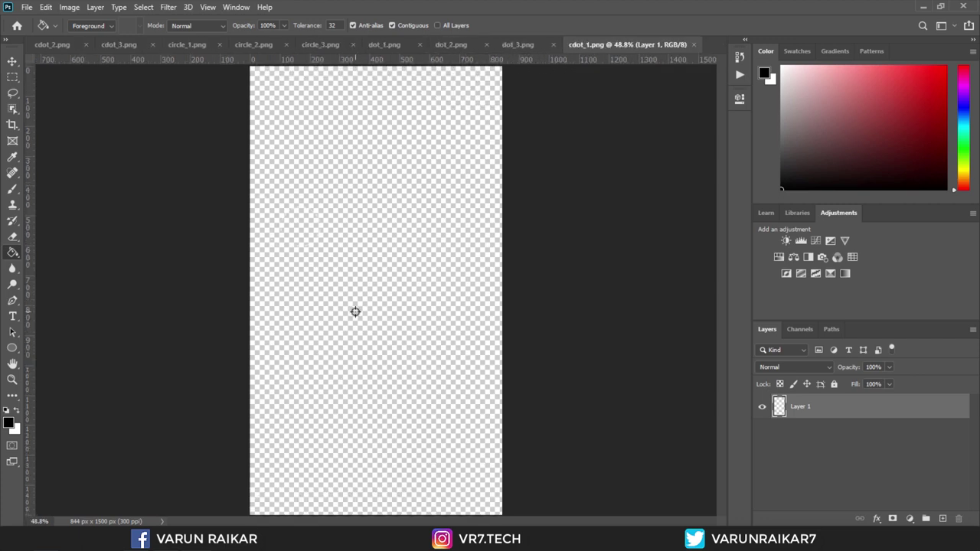
pyautogui.keyDown('alt'); pyautogui.scroll(-1, 360, 307); pyautogui.keyUp('alt')
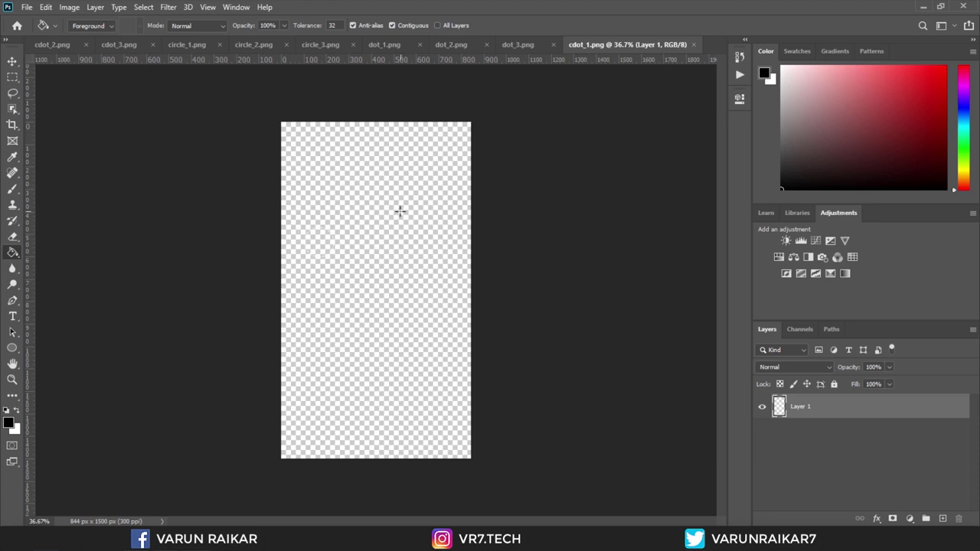
# Fill the canvas with black, then draw a circle right of the dashed one in cdot_2.png
pyautogui.click(370, 242)
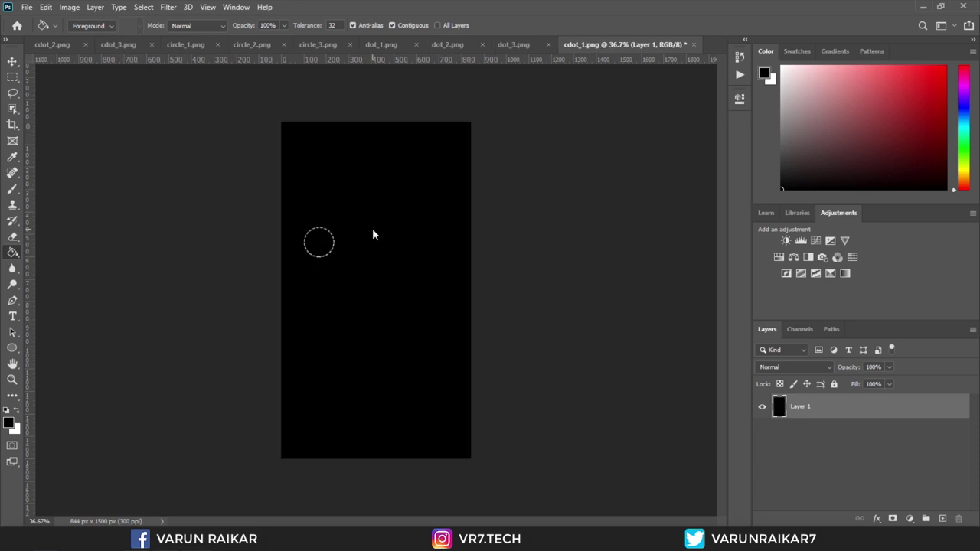
pyautogui.keyDown('alt'); pyautogui.scroll(3, 342, 228); pyautogui.keyUp('alt')
pyautogui.scroll(2, 307, 233)
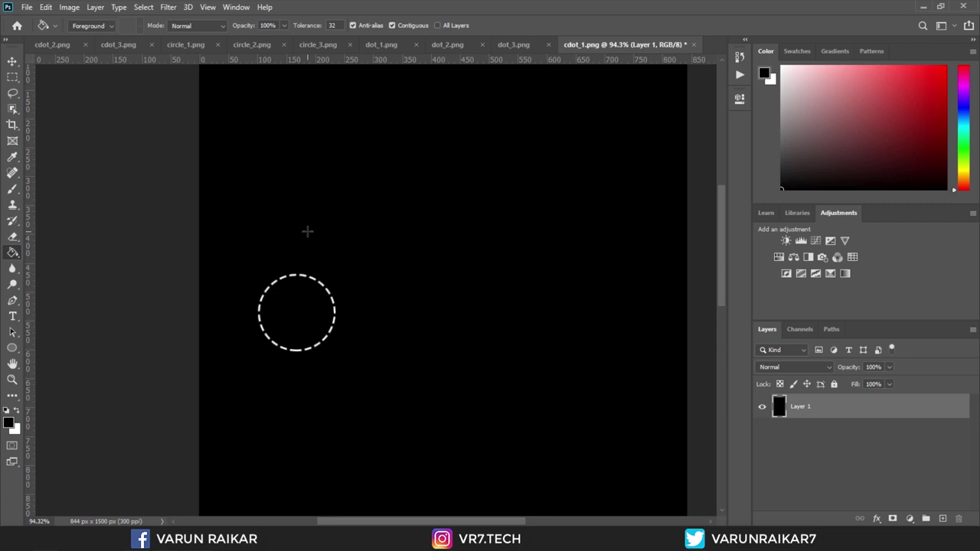
pyautogui.hotkey('ctrl', 'Tab')
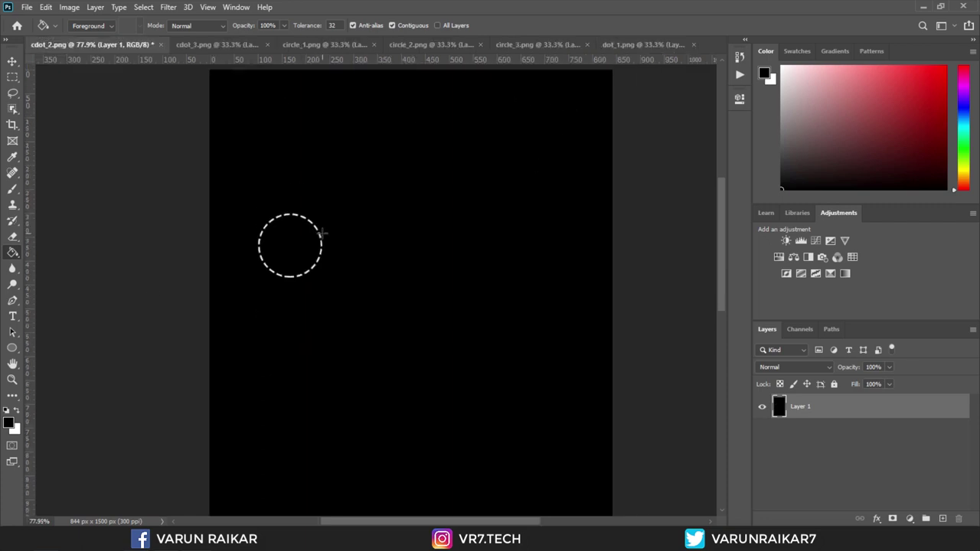
pyautogui.click(12, 347)
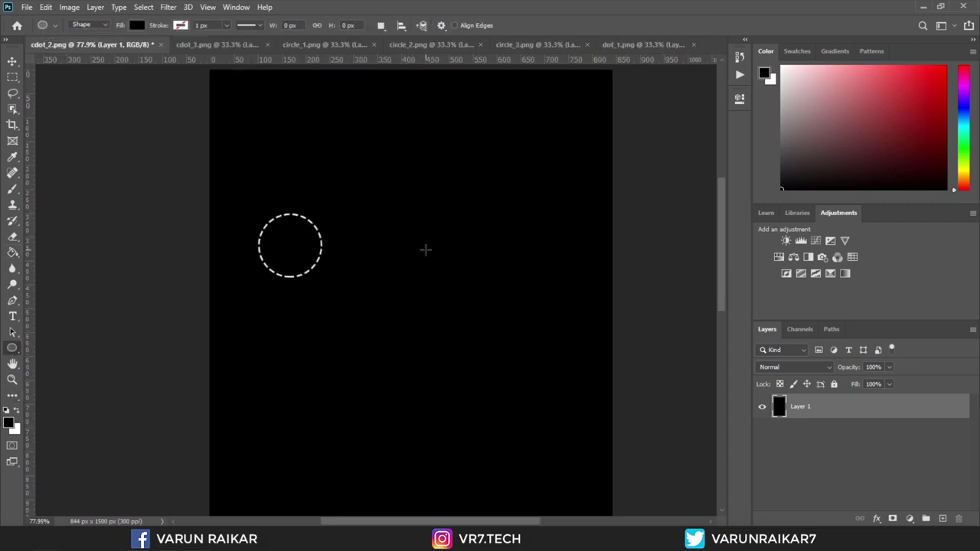
pyautogui.moveTo(425, 250); pyautogui.dragTo(508, 345)
pyautogui.hotkey('ctrl', 'z')
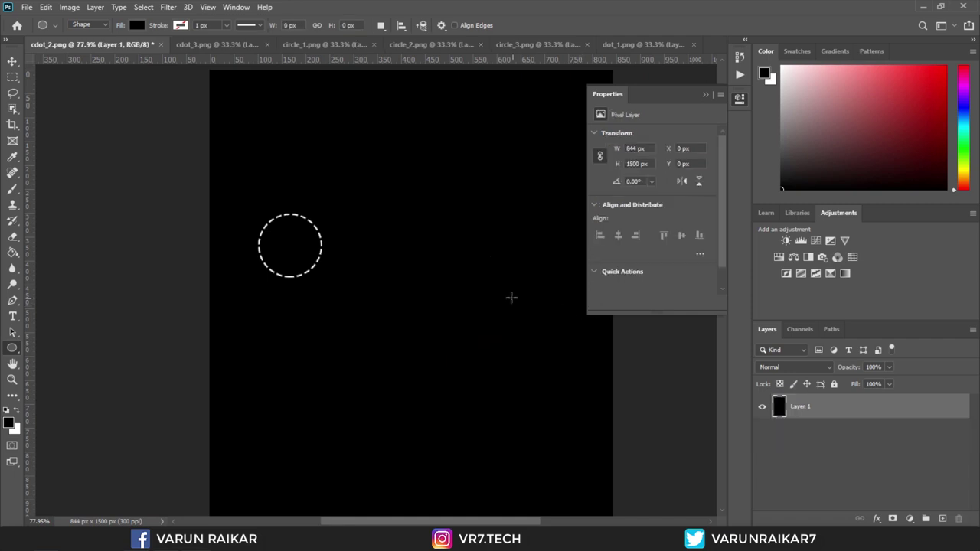
pyautogui.moveTo(419, 253); pyautogui.dragTo(496, 332)
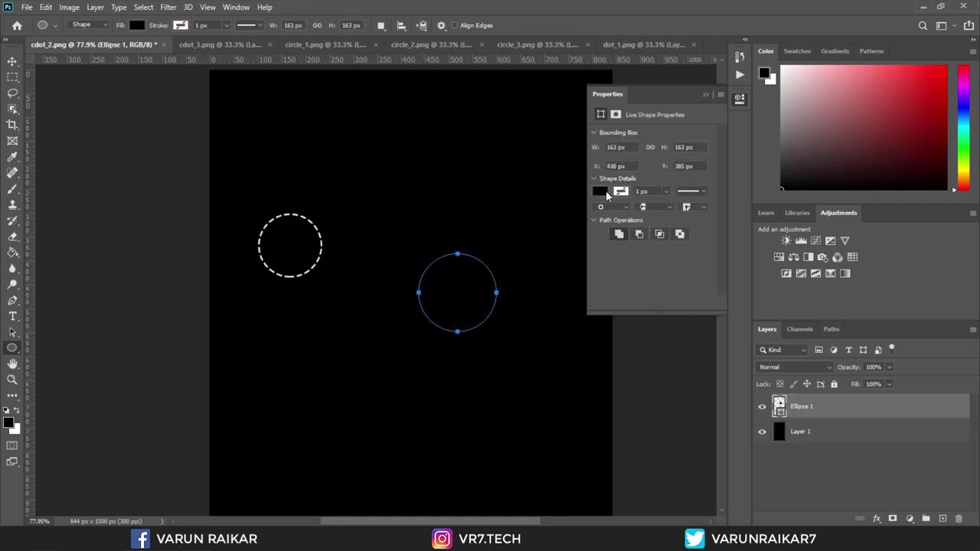
# Give the shape no fill and a white, 5 px, dashed outline
pyautogui.click(600, 192)
pyautogui.click(607, 214)
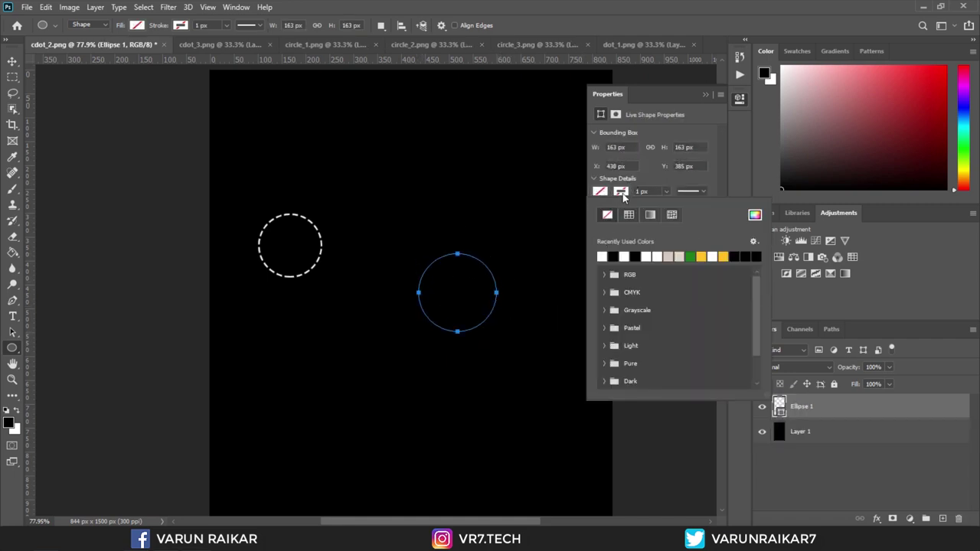
pyautogui.click(630, 256)
pyautogui.click(602, 256)
pyautogui.click(666, 192)
pyautogui.click(666, 192)
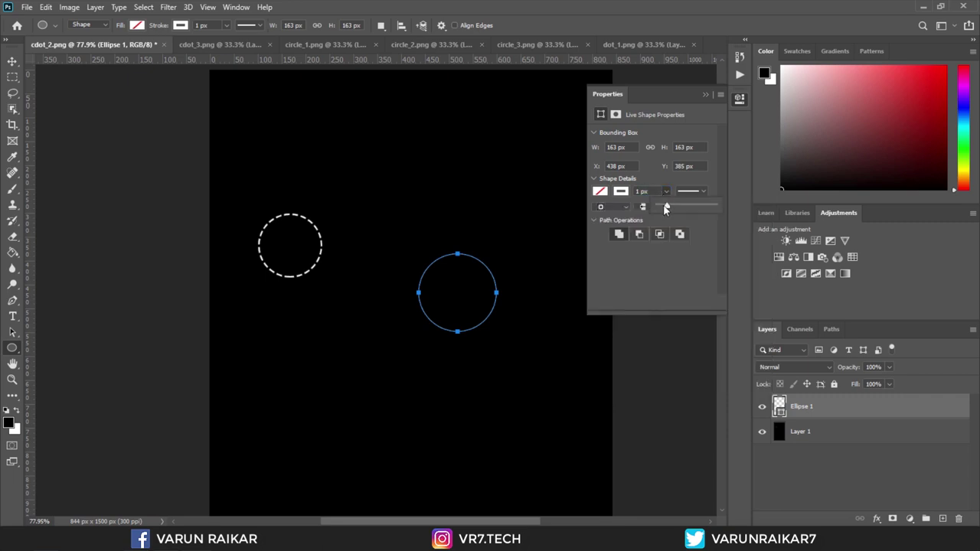
pyautogui.click(641, 191)
pyautogui.write('5')
pyautogui.press('Return')
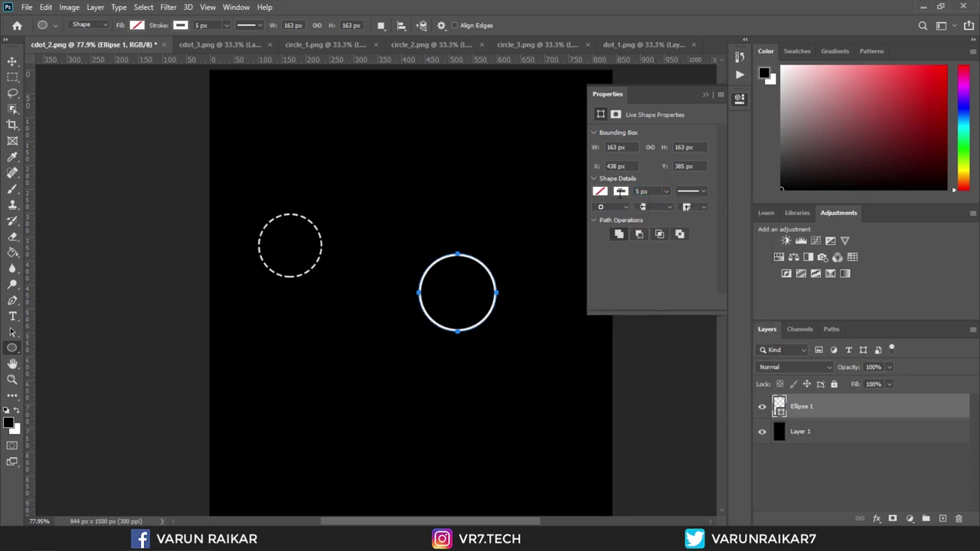
pyautogui.click(689, 191)
pyautogui.click(637, 258)
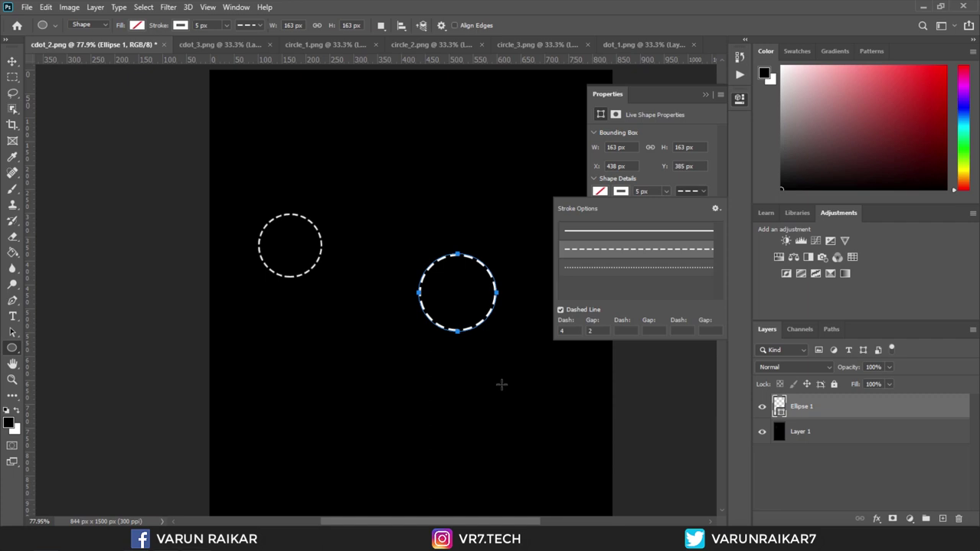
pyautogui.click(506, 379)
pyautogui.click(525, 202)
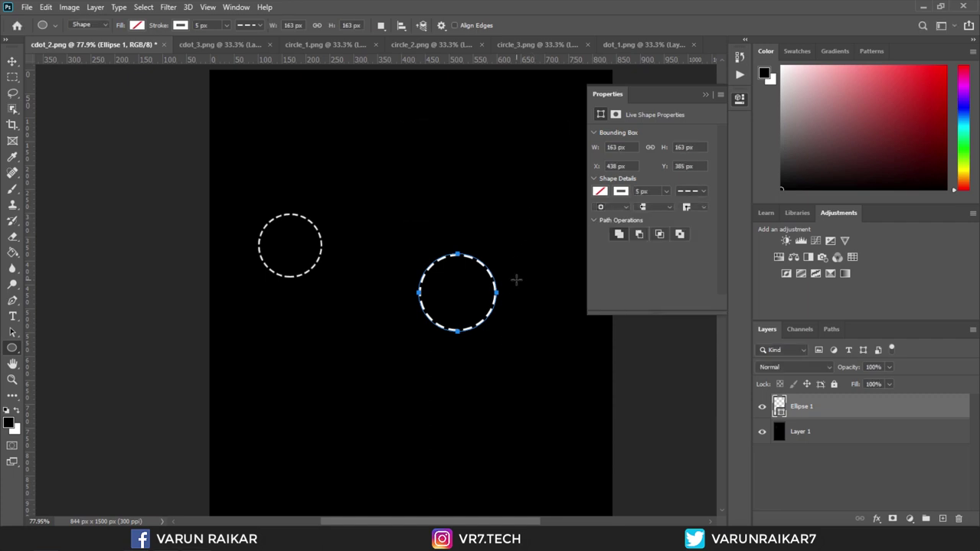
# Make the rectangle's outline dashed and select the black background layer with the Move tool
pyautogui.press('v')
pyautogui.click(518, 282)
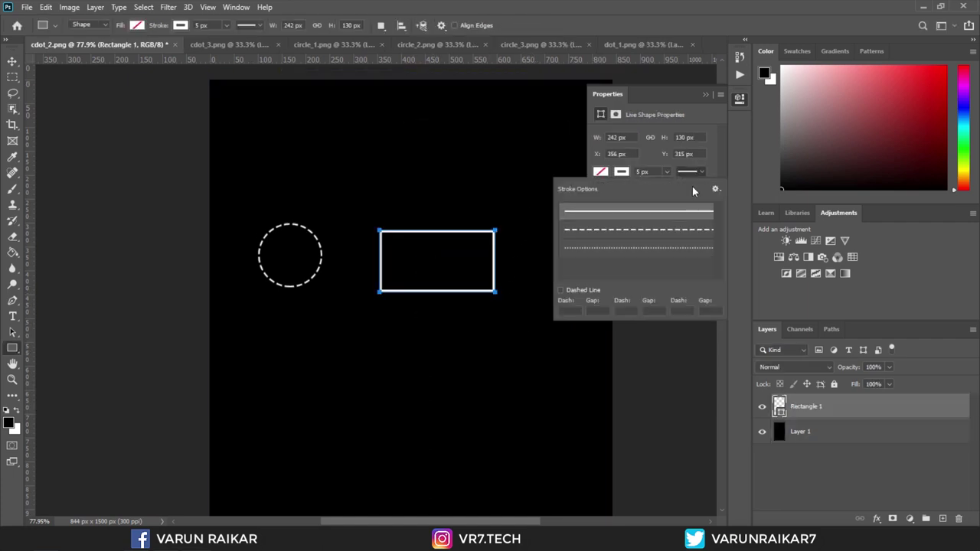
pyautogui.click(654, 230)
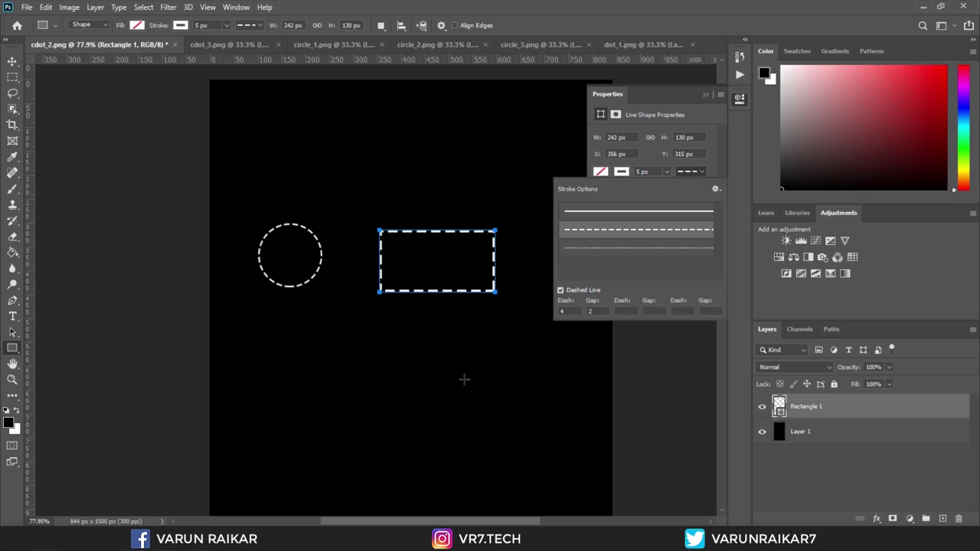
pyautogui.press('v')
pyautogui.click(465, 380)
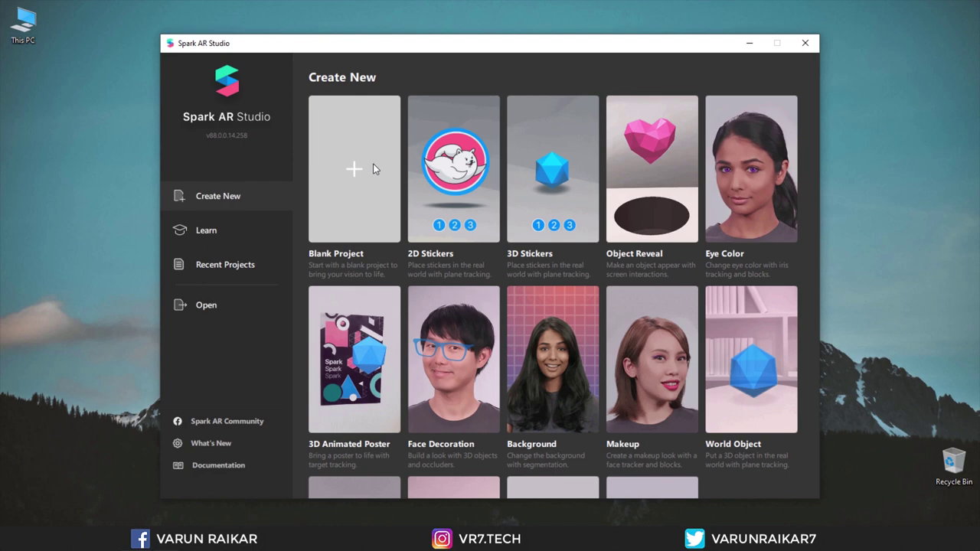
# Start a blank project in a maximized window and switch to a different simulation video
pyautogui.click(373, 163)
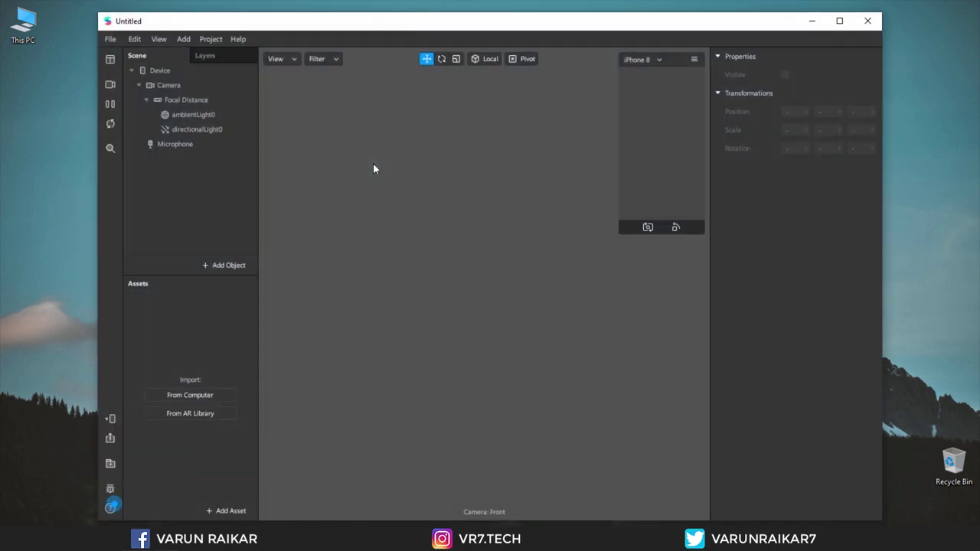
pyautogui.click(839, 20)
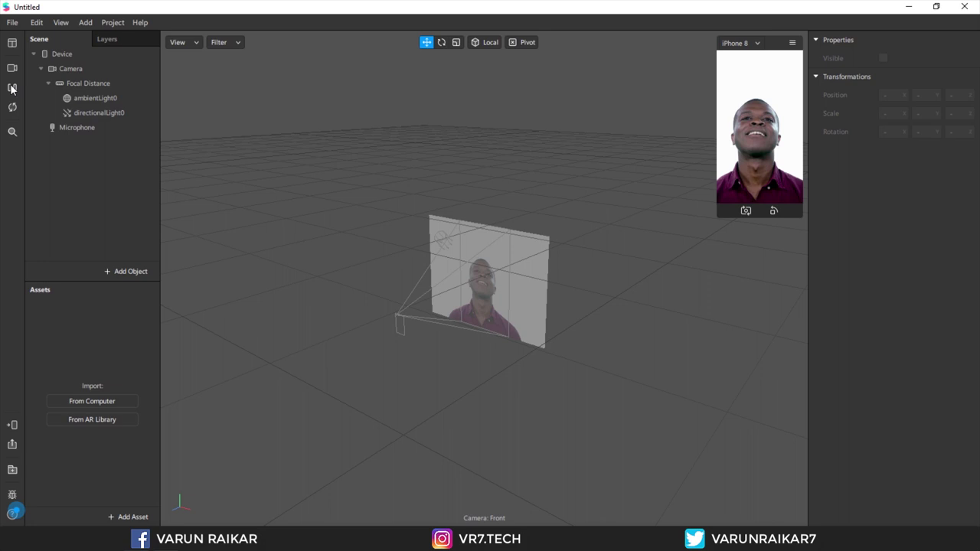
pyautogui.click(12, 88)
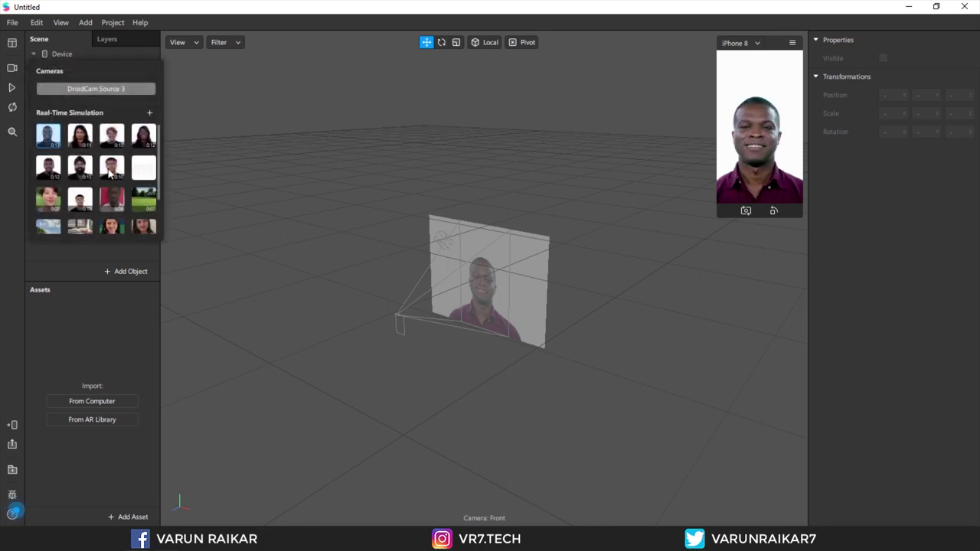
pyautogui.click(10, 88)
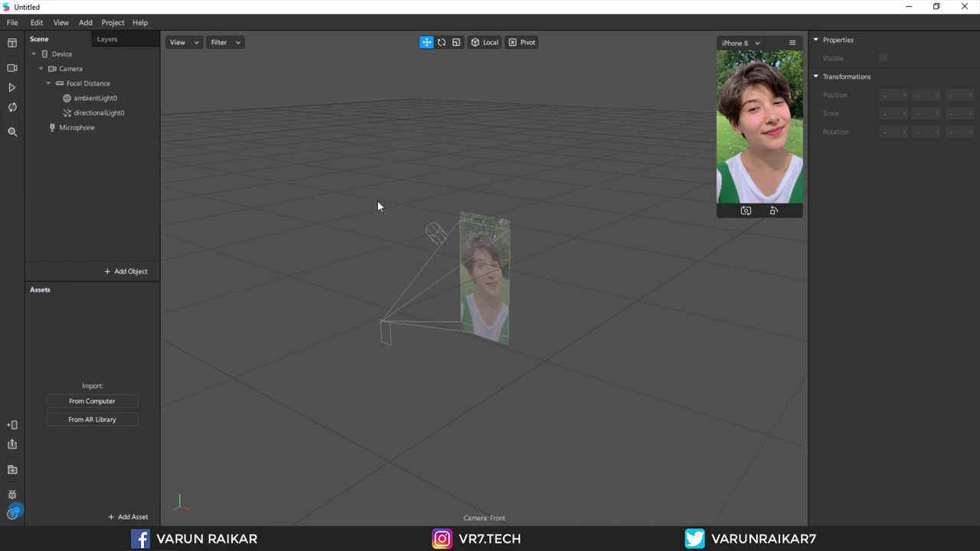
# Open Color Picker Filter > Patches in File Explorer
pyautogui.click(908, 6)
pyautogui.doubleClick(488, 90)
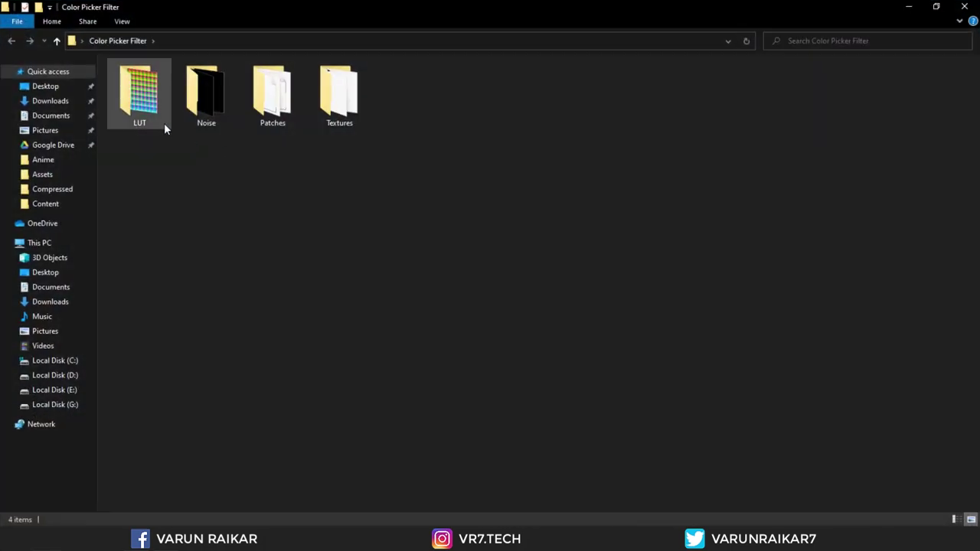
pyautogui.doubleClick(253, 118)
# Drag FastColorLUT.arp, Fit2Rect.arp and LUT.jpg from Explorer into the Assets panel
pyautogui.moveTo(255, 165); pyautogui.dragTo(104, 339)
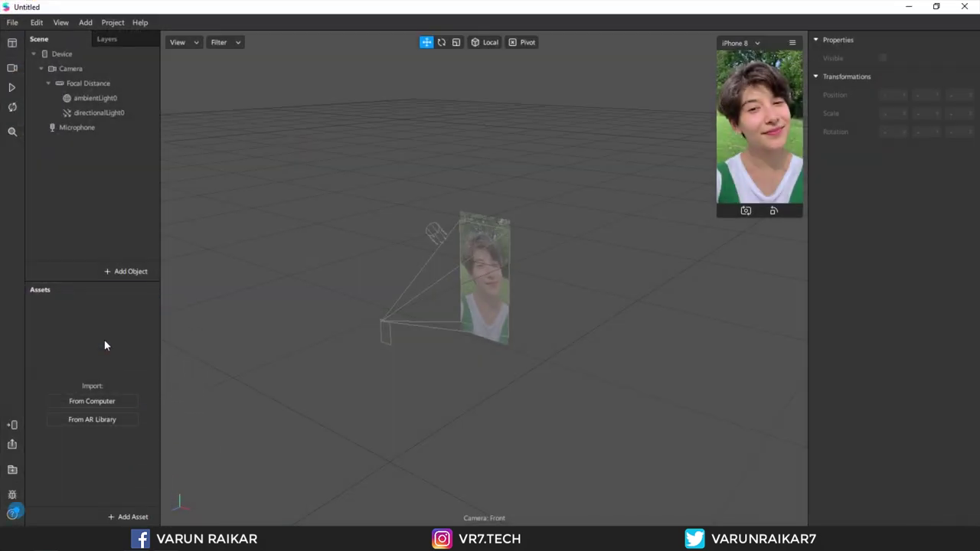
pyautogui.click(909, 7)
pyautogui.click(307, 166)
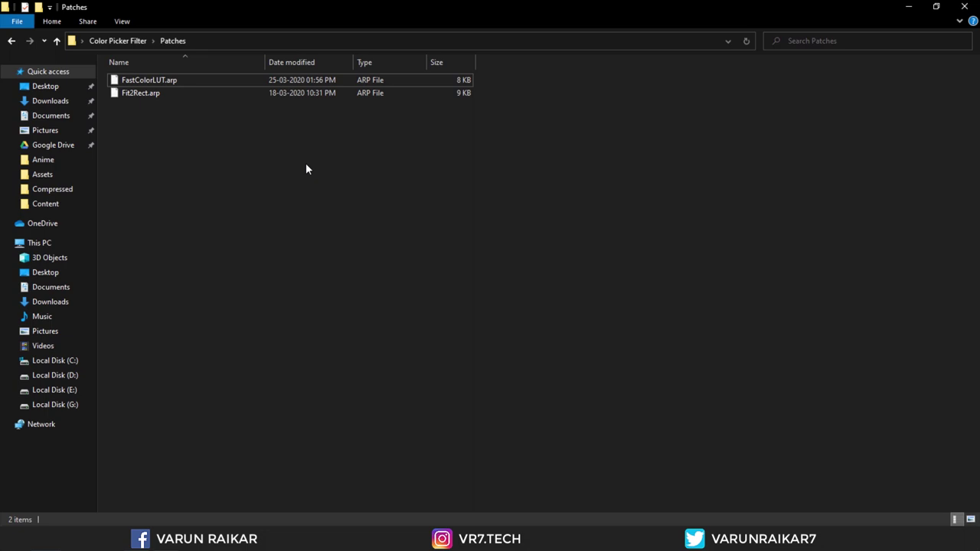
pyautogui.press('BackSpace')
pyautogui.doubleClick(158, 96)
pyautogui.moveTo(159, 102); pyautogui.dragTo(109, 408)
pyautogui.click(127, 517)
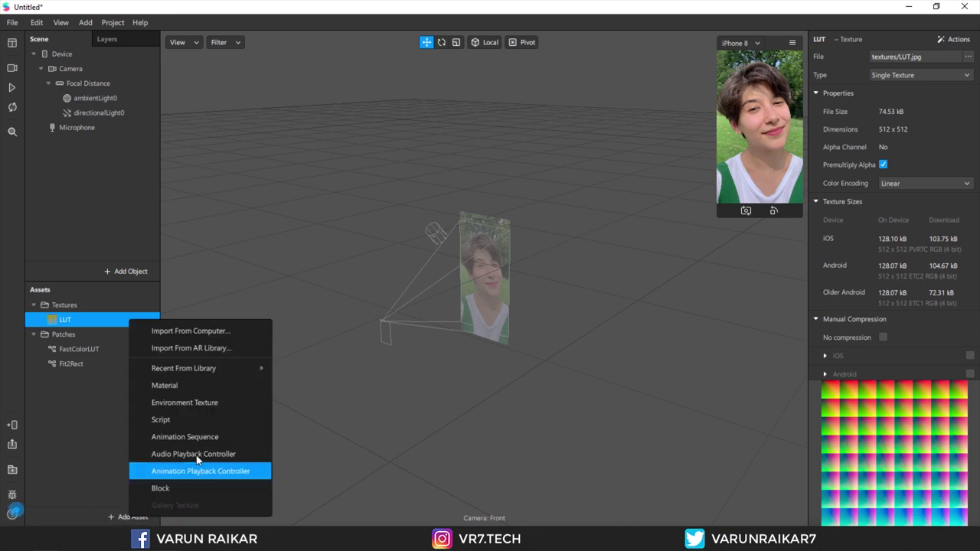
# Create an animation sequence named Noise from all 21 images in the Noise folder
pyautogui.click(208, 434)
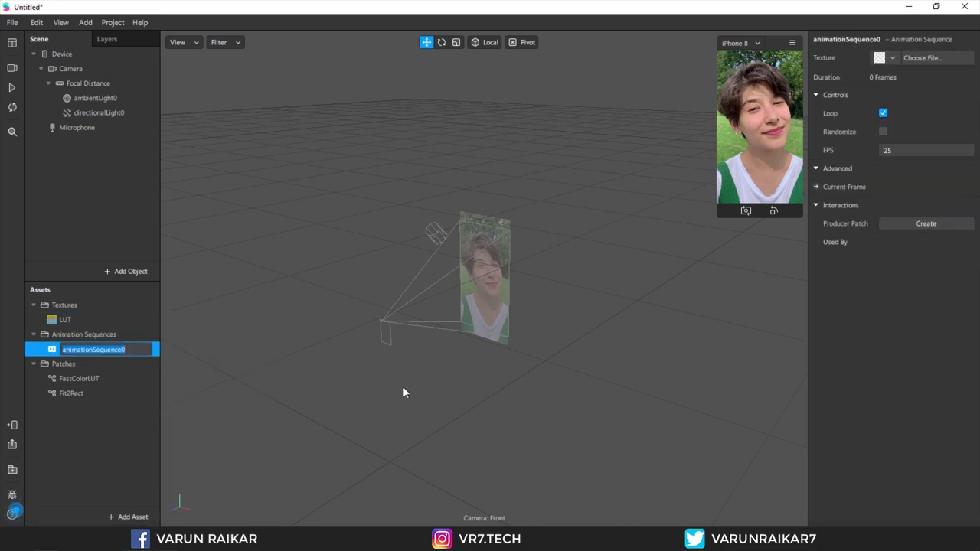
pyautogui.write('no')
pyautogui.press('BackSpace')
pyautogui.press('BackSpace')
pyautogui.press('BackSpace')
pyautogui.press('BackSpace')
pyautogui.write('oise')
pyautogui.press('Return')
pyautogui.click(926, 56)
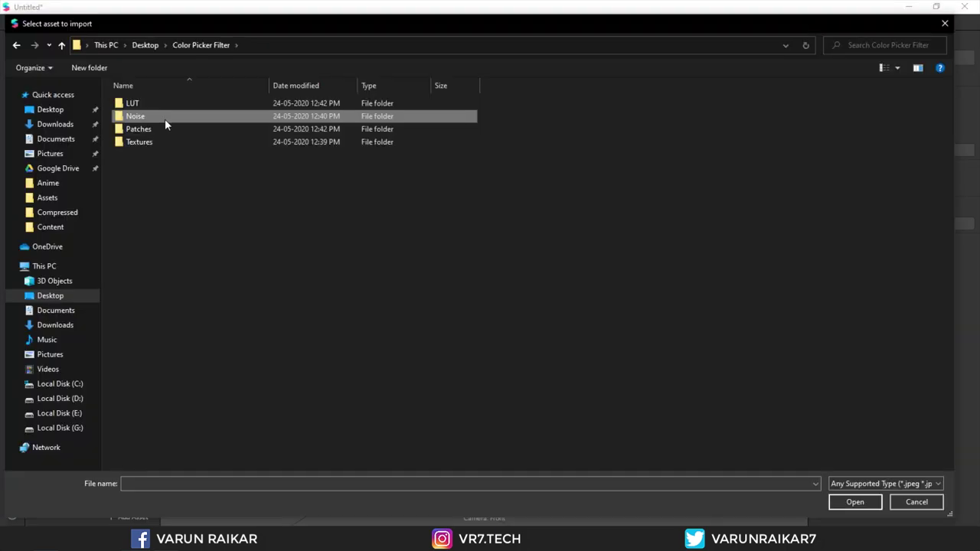
pyautogui.doubleClick(165, 118)
pyautogui.hotkey('ctrl', 'a')
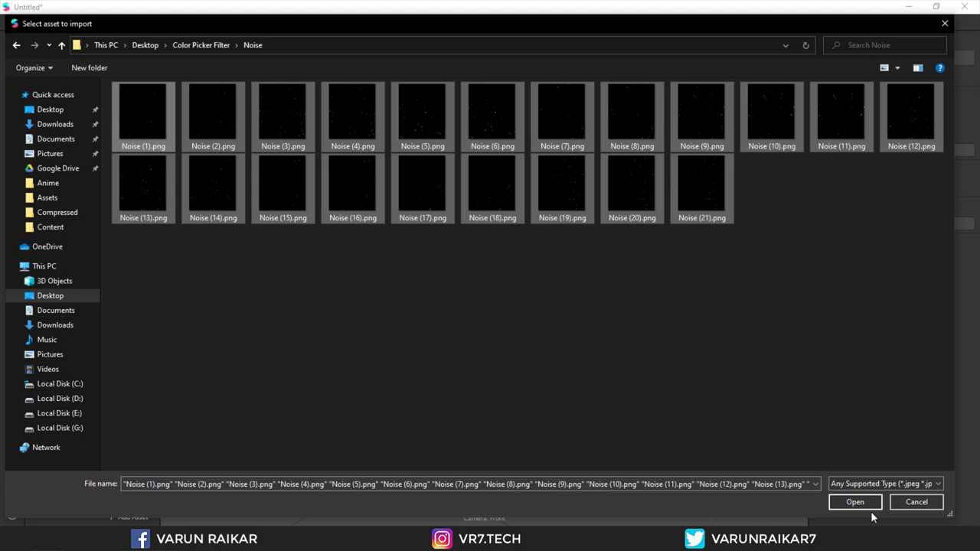
pyautogui.click(870, 505)
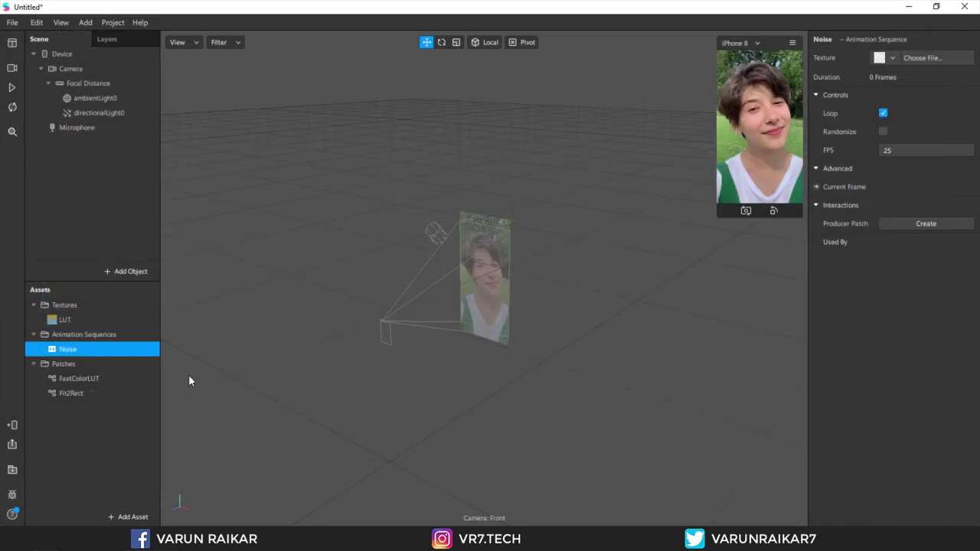
# Turn on No compression for the Noise and LUT textures
pyautogui.click(124, 335)
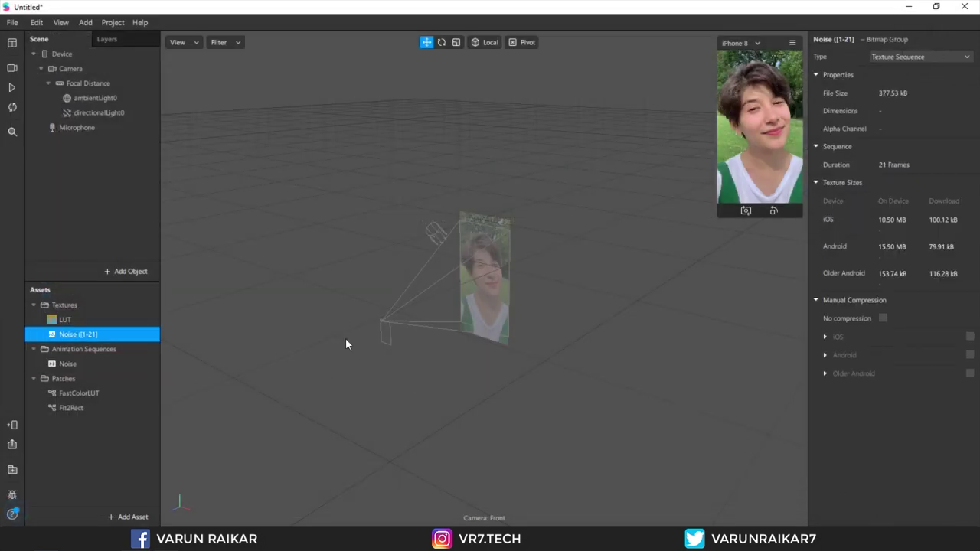
pyautogui.click(883, 318)
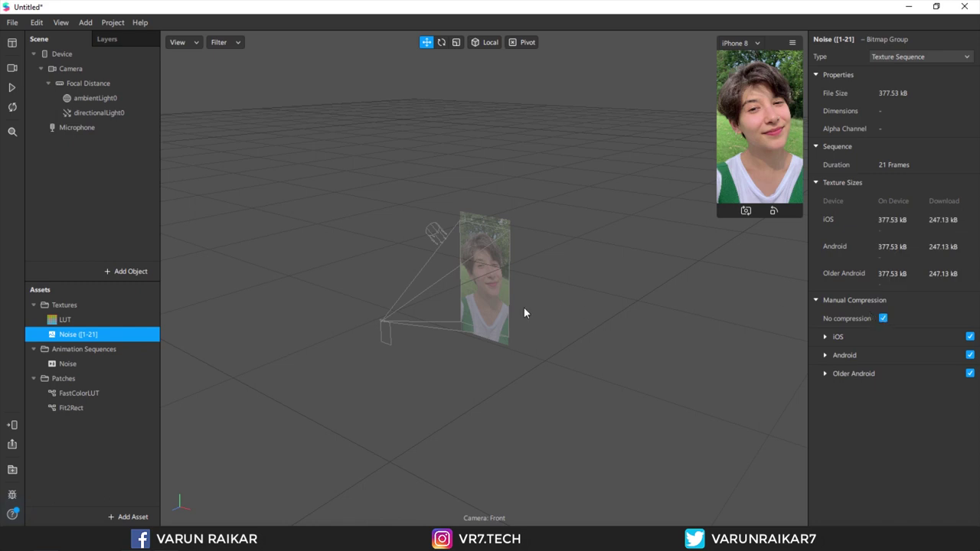
pyautogui.click(151, 319)
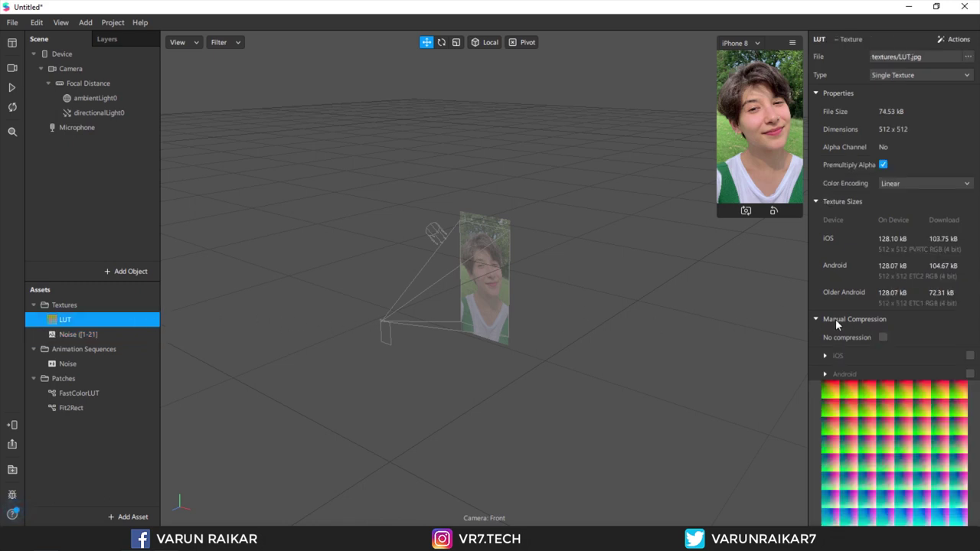
pyautogui.click(883, 336)
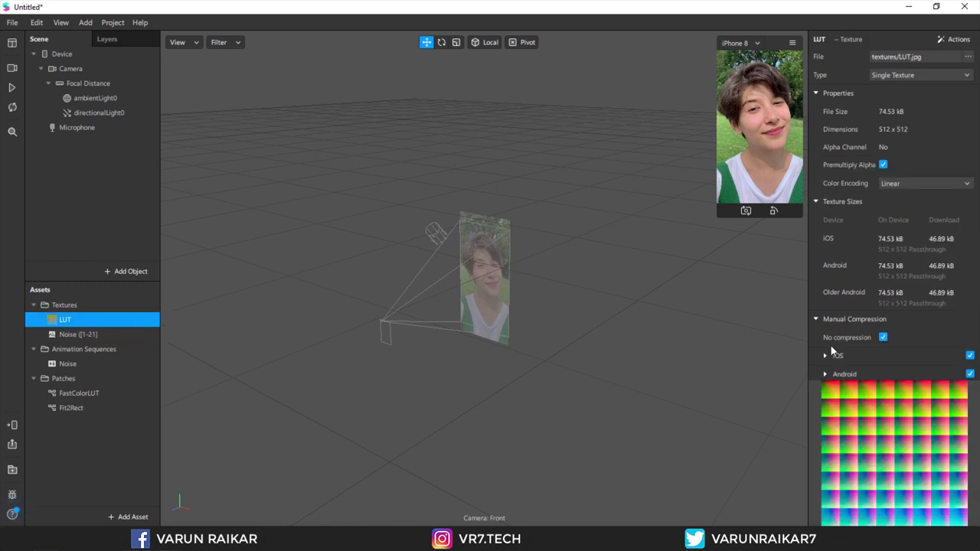
pyautogui.click(78, 417)
# Drag all 12 PNGs from the Textures folder into Spark AR's Assets panel
pyautogui.hotkey('alt', 'Tab')
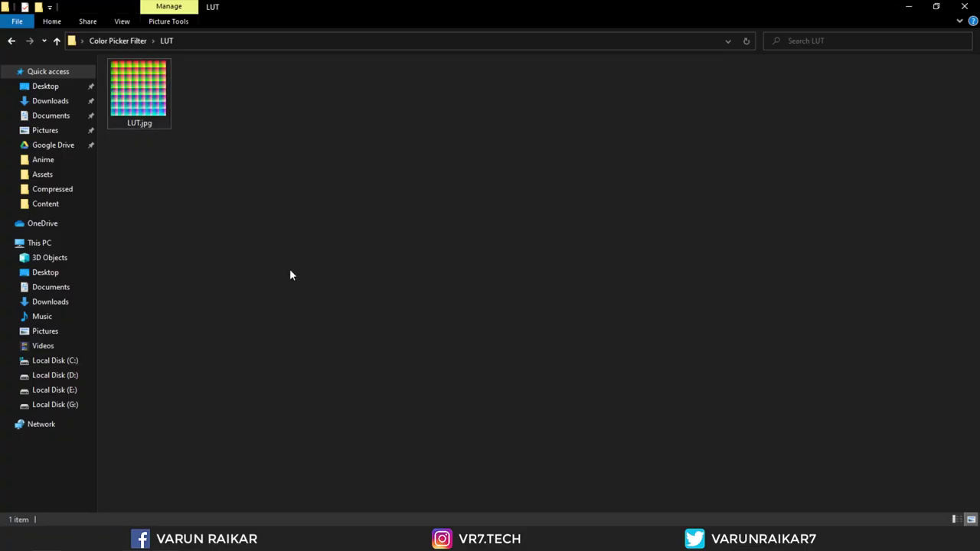
pyautogui.press('BackSpace')
pyautogui.doubleClick(341, 127)
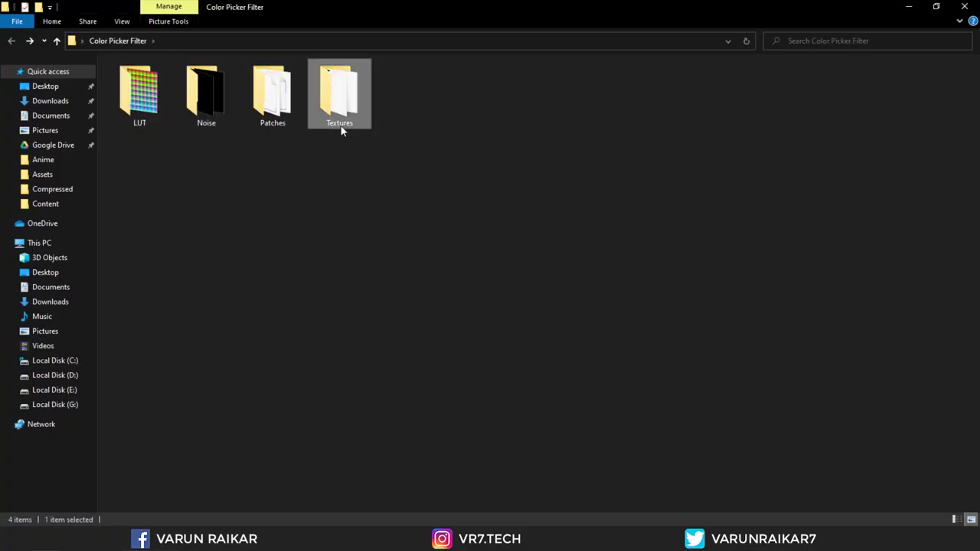
pyautogui.moveTo(943, 277); pyautogui.dragTo(127, 453)
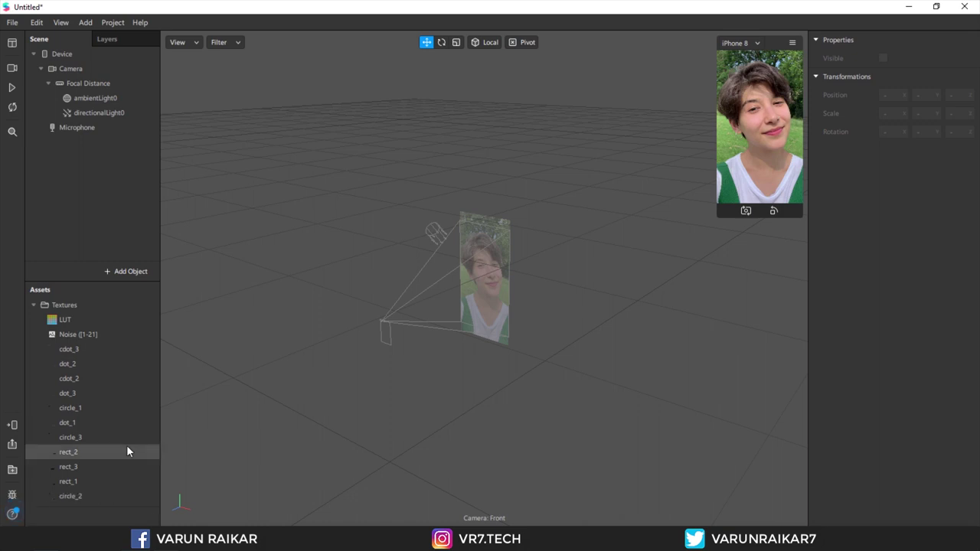
# Turn off compression for all 12 newly imported cdot, circle, dot and rect textures
pyautogui.keyDown('shift'); pyautogui.click(97, 349); pyautogui.keyUp('shift')
pyautogui.scroll(-1, 97, 349)
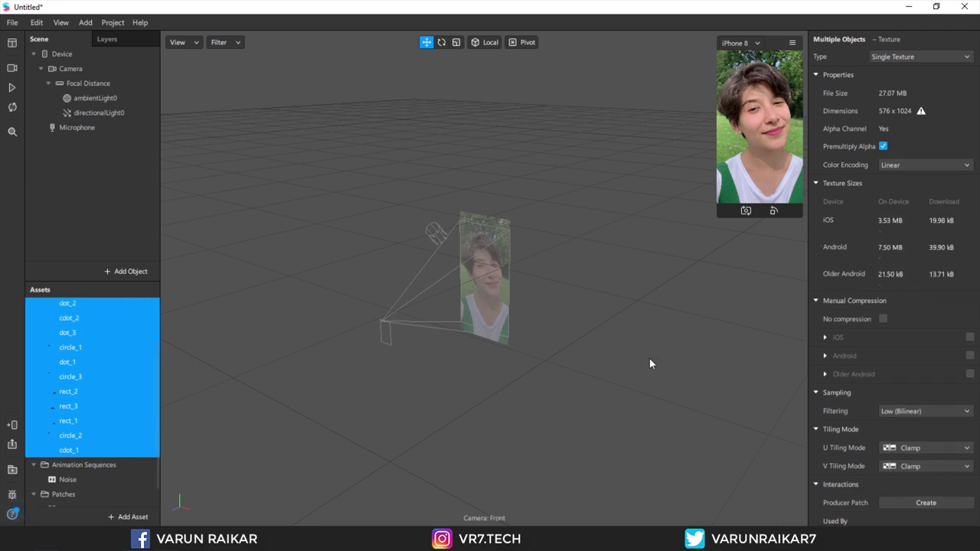
pyautogui.click(883, 319)
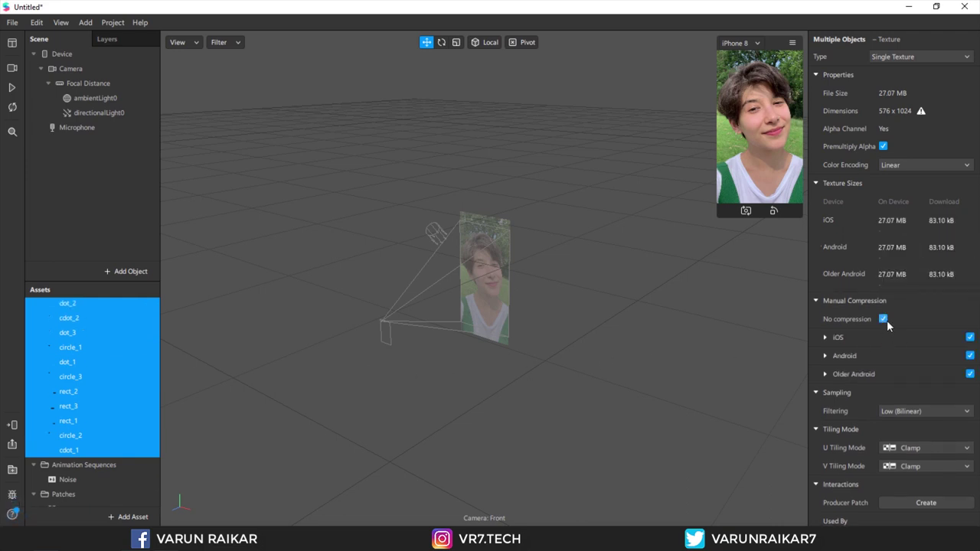
pyautogui.scroll(1, 96, 393)
pyautogui.scroll(1, 95, 383)
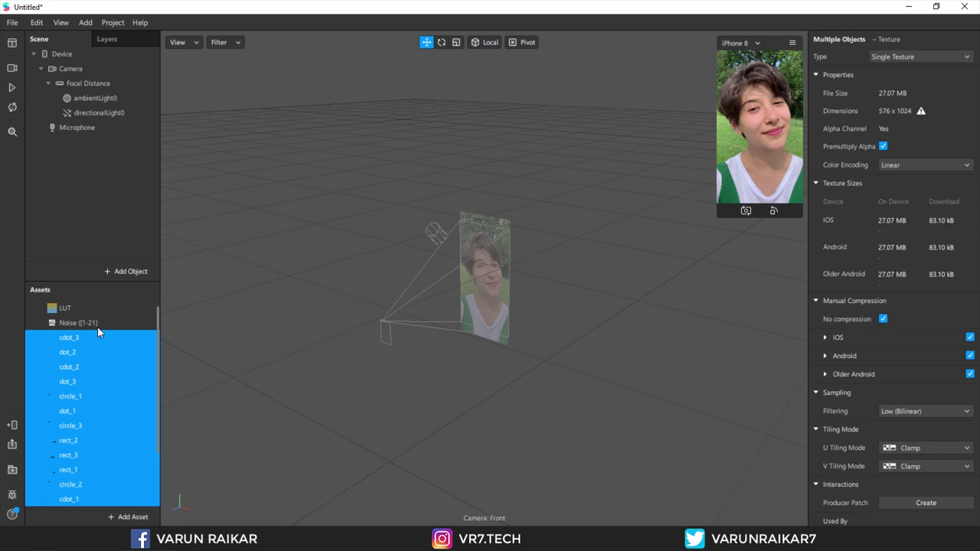
# Check the upload file-size details, then select the LUT texture to view its properties
pyautogui.click(97, 324)
pyautogui.click(16, 447)
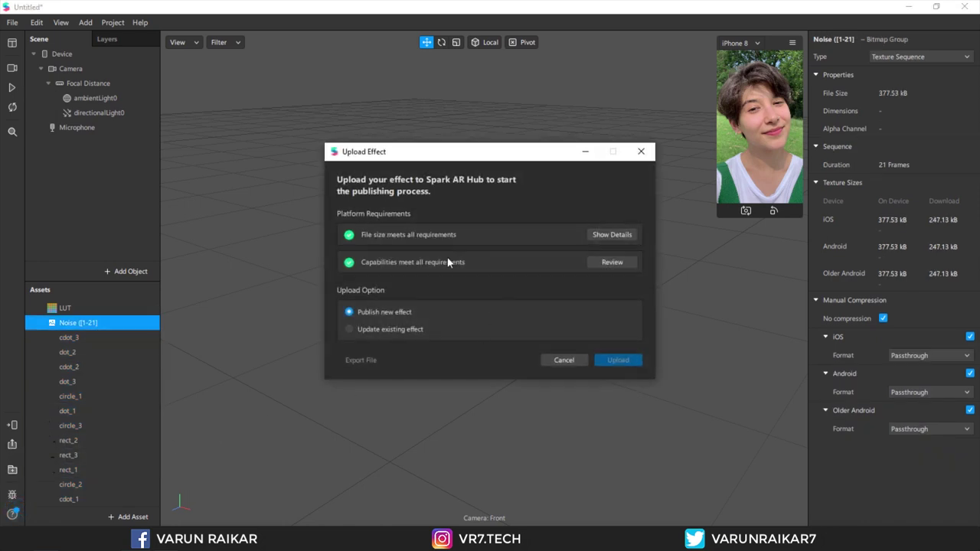
pyautogui.click(602, 235)
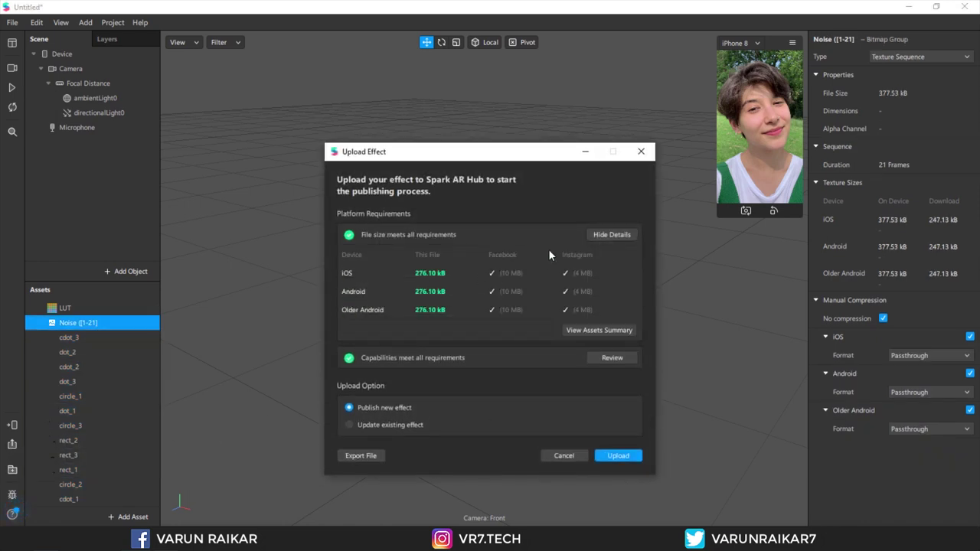
pyautogui.click(641, 152)
pyautogui.scroll(-5, 111, 413)
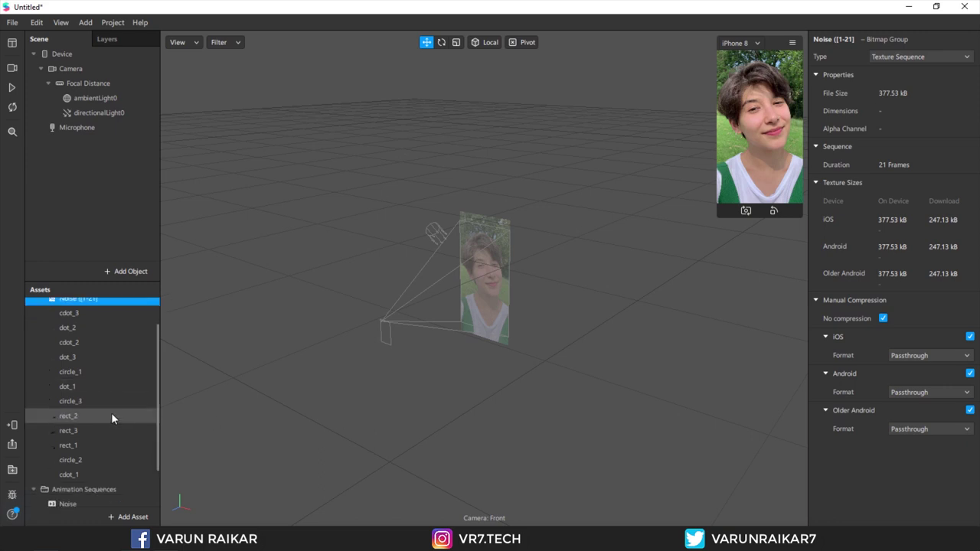
pyautogui.scroll(6, 123, 436)
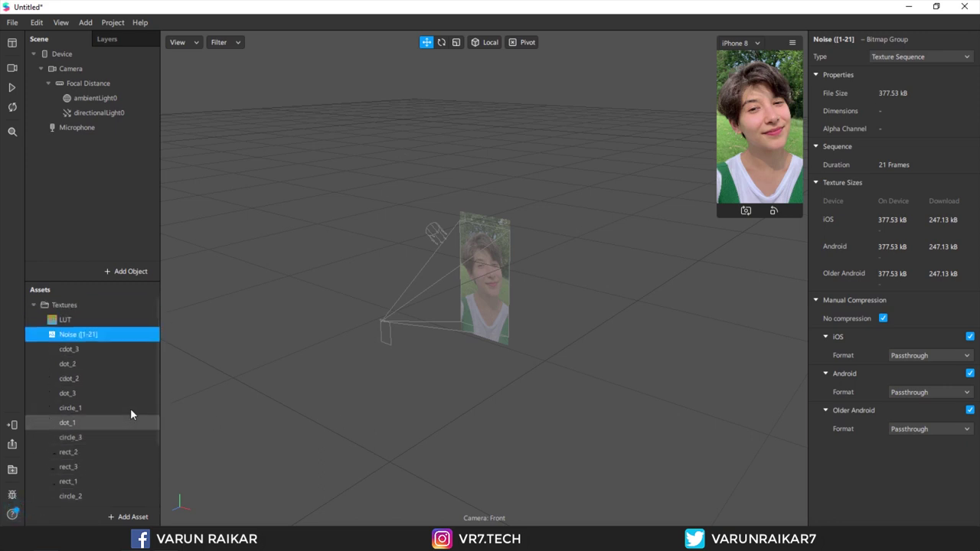
pyautogui.click(126, 323)
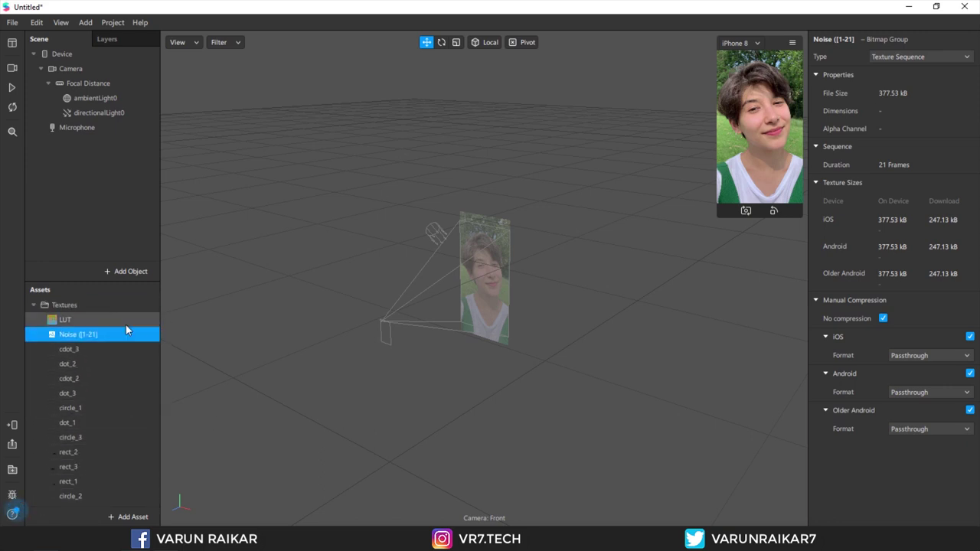
# Add a rectangle on a new canvas and rename both the canvas and rectangle LUT
pyautogui.rightClick(107, 156)
pyautogui.moveTo(176, 163)
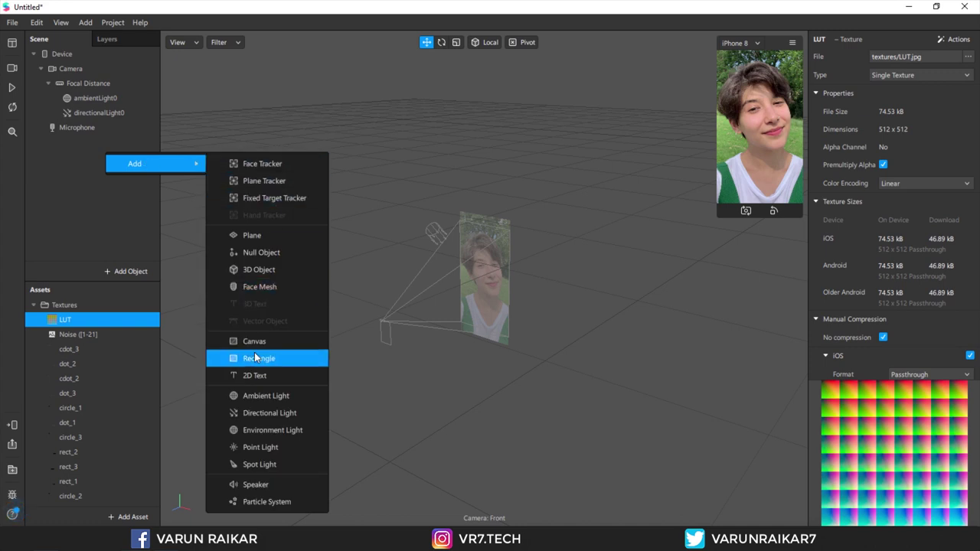
pyautogui.click(256, 358)
pyautogui.doubleClick(94, 129)
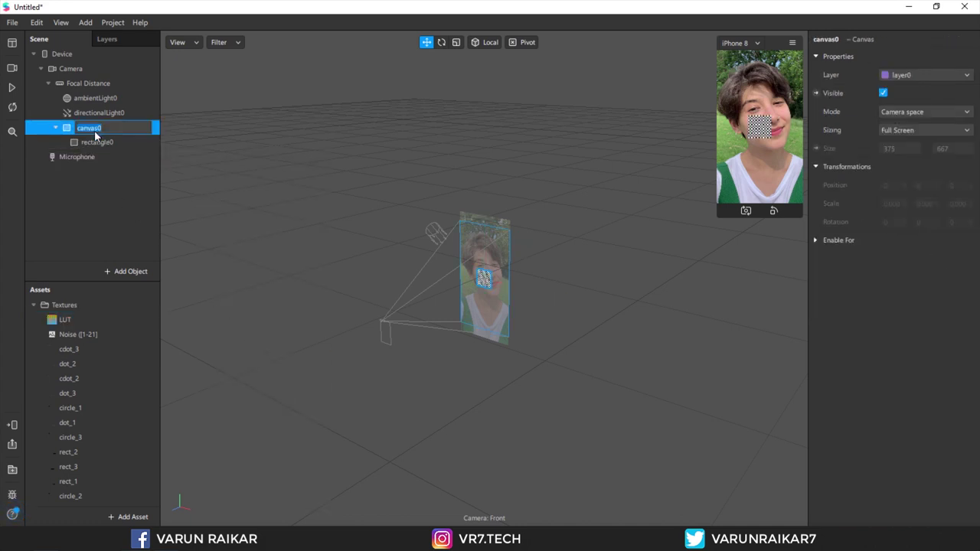
pyautogui.write('LUT')
pyautogui.press('Return')
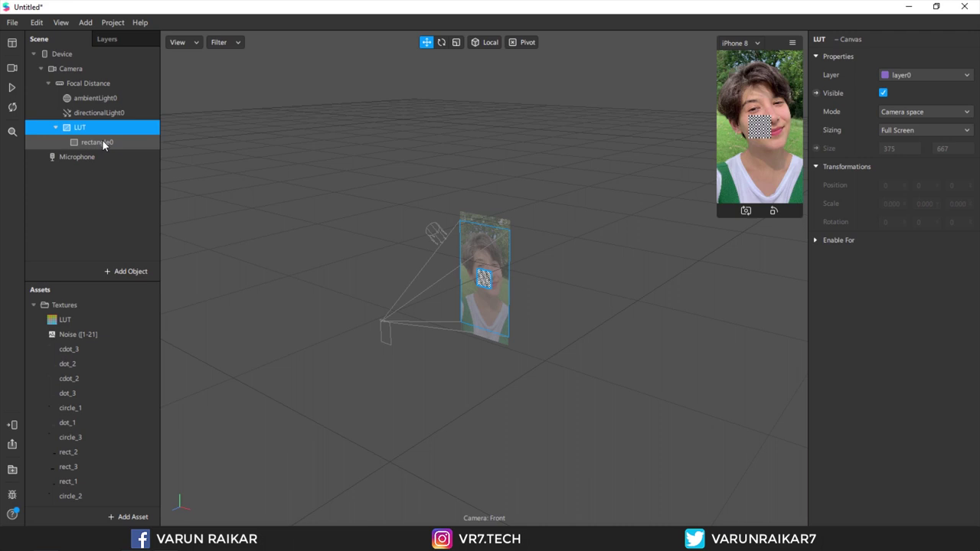
pyautogui.doubleClick(103, 143)
pyautogui.write('LUT')
pyautogui.press('Return')
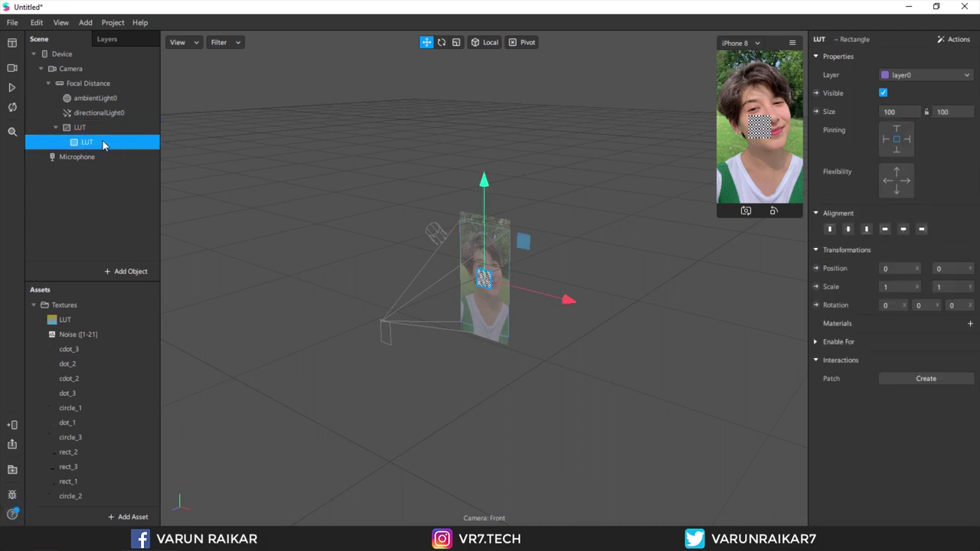
# Show the Patch Editor and enlarge it by dragging its divider up
pyautogui.click(61, 22)
pyautogui.click(106, 43)
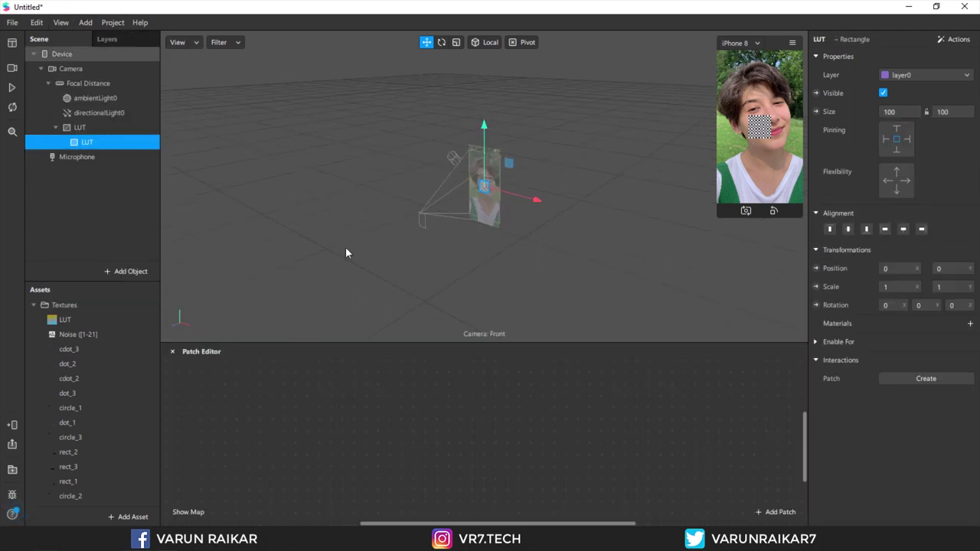
pyautogui.moveTo(505, 340); pyautogui.dragTo(525, 220)
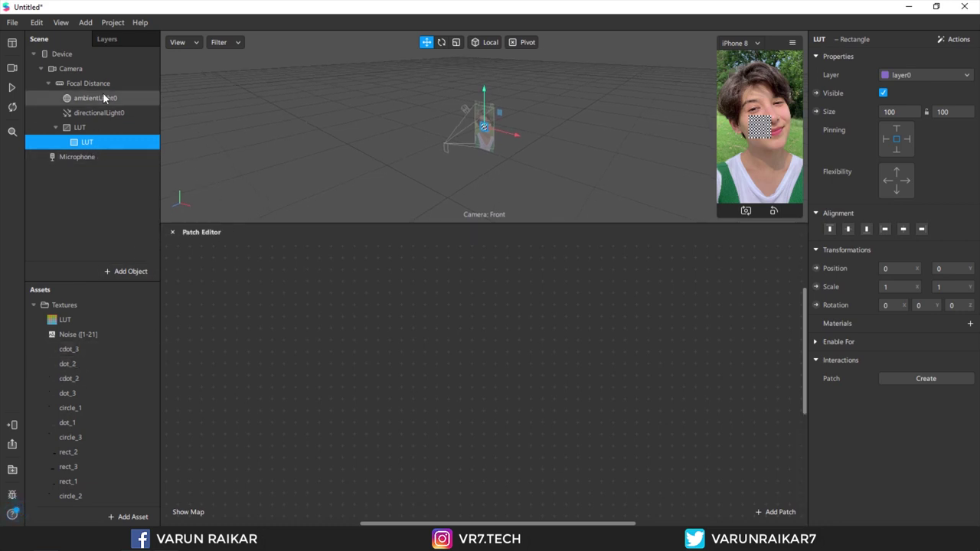
# Enable camera texture extraction and add a new material to the LUT rectangle
pyautogui.click(93, 71)
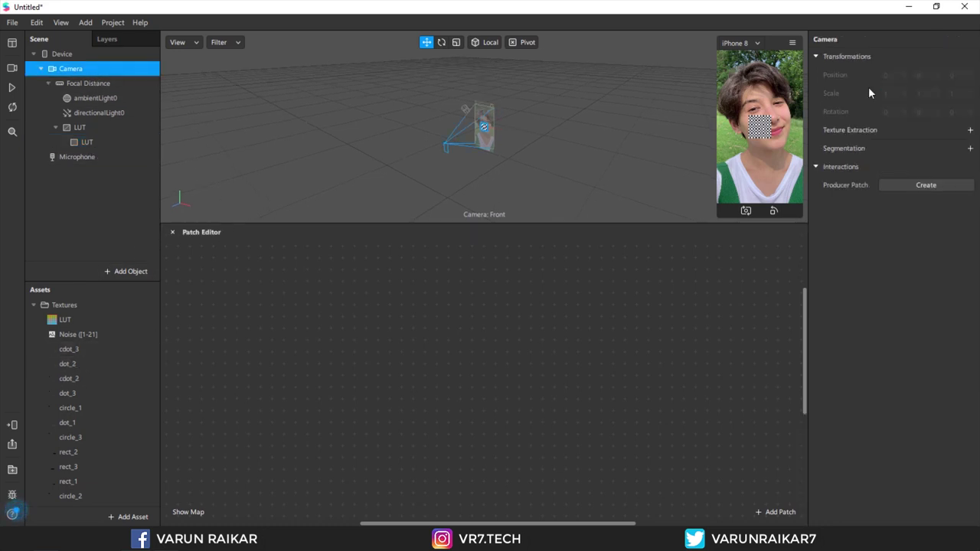
pyautogui.click(970, 130)
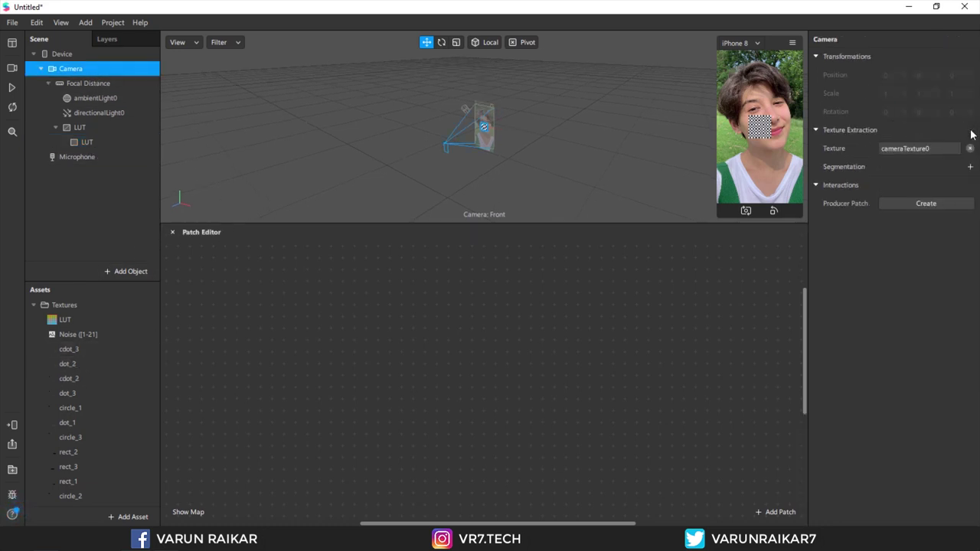
pyautogui.click(113, 142)
pyautogui.click(971, 323)
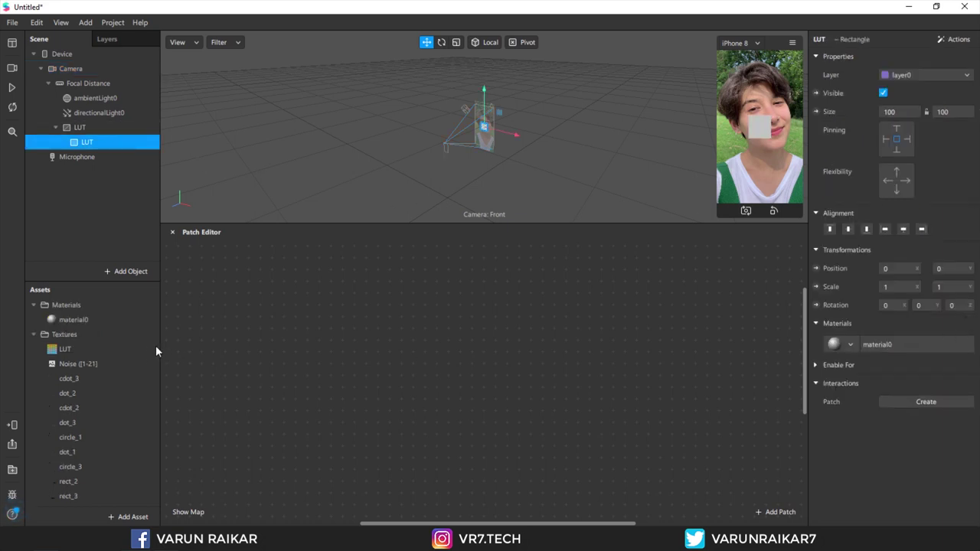
# Rename the material LUT and set its shader type to Flat
pyautogui.doubleClick(74, 320)
pyautogui.write('L')
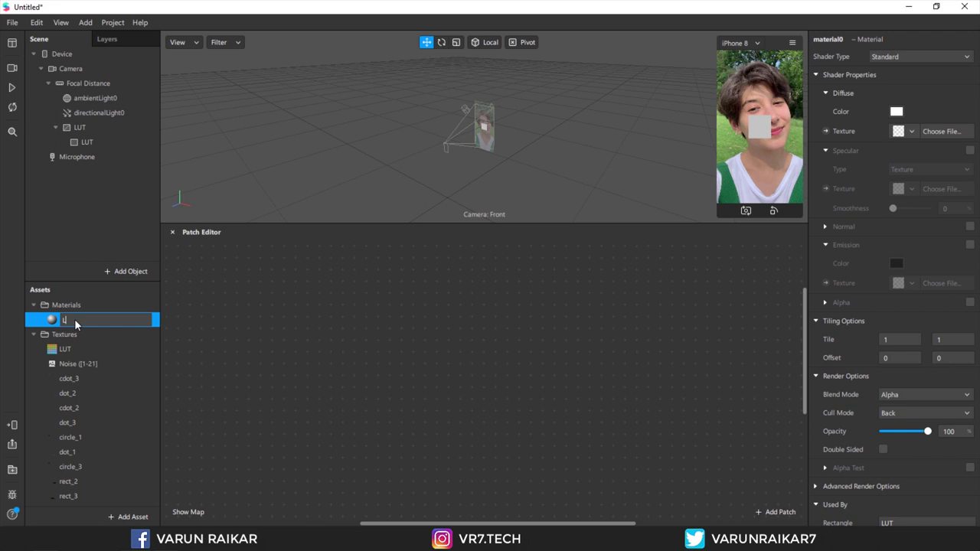
pyautogui.write('UT')
pyautogui.press('Return')
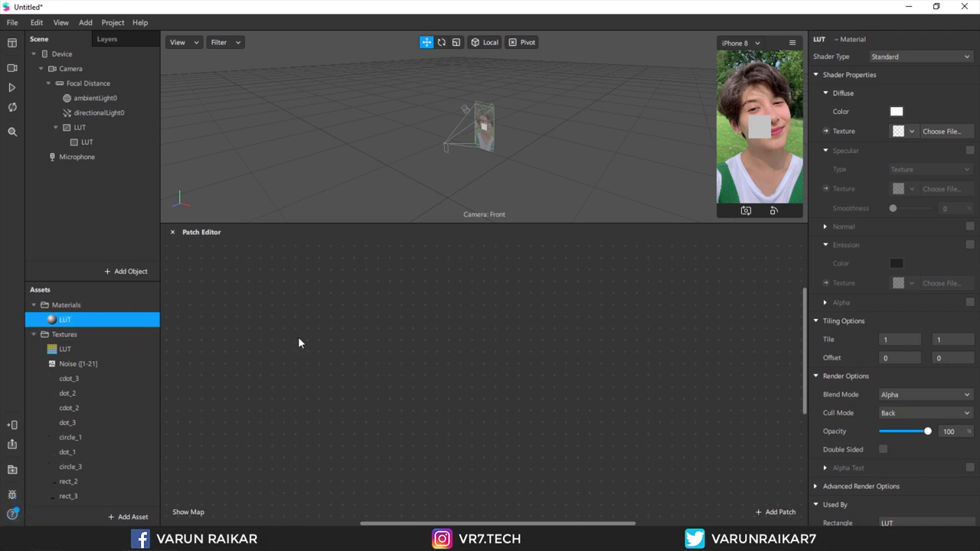
pyautogui.click(926, 57)
pyautogui.click(930, 60)
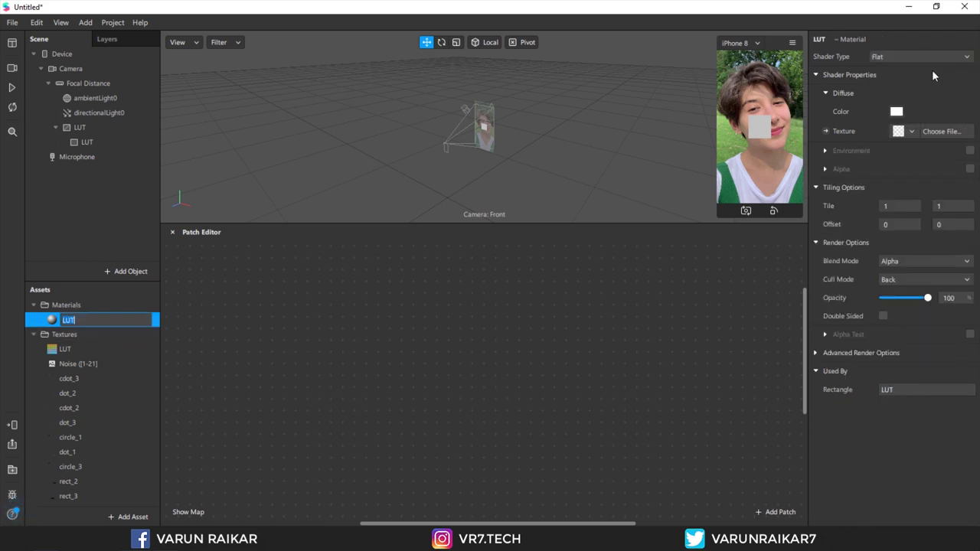
pyautogui.click(112, 142)
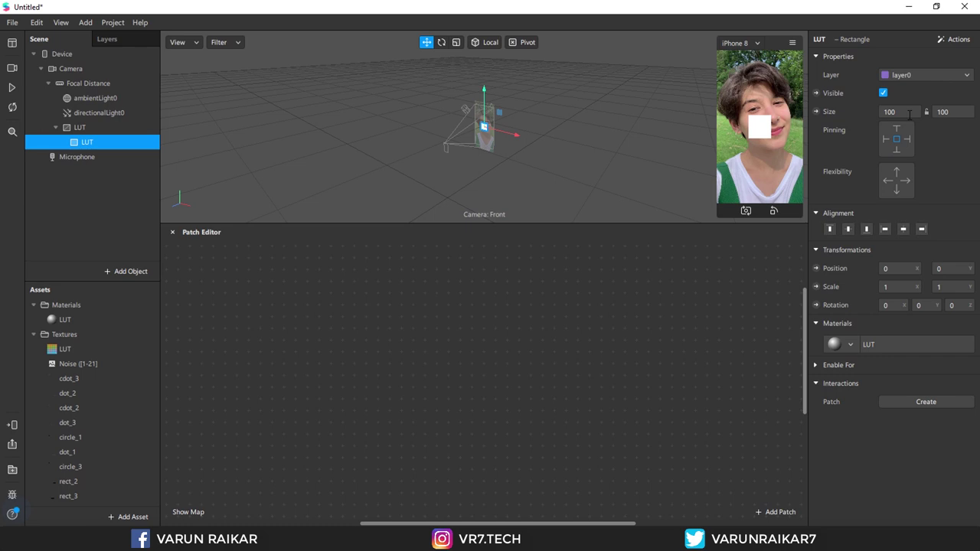
# Set the LUT rectangle's Size to Fill Width and Fill Height
pyautogui.click(905, 113)
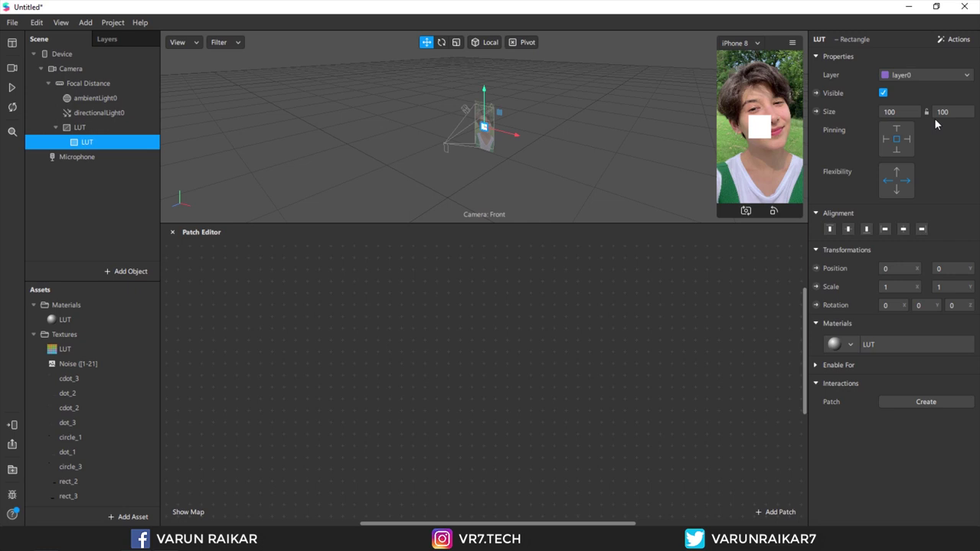
pyautogui.click(903, 112)
pyautogui.click(900, 130)
pyautogui.click(953, 114)
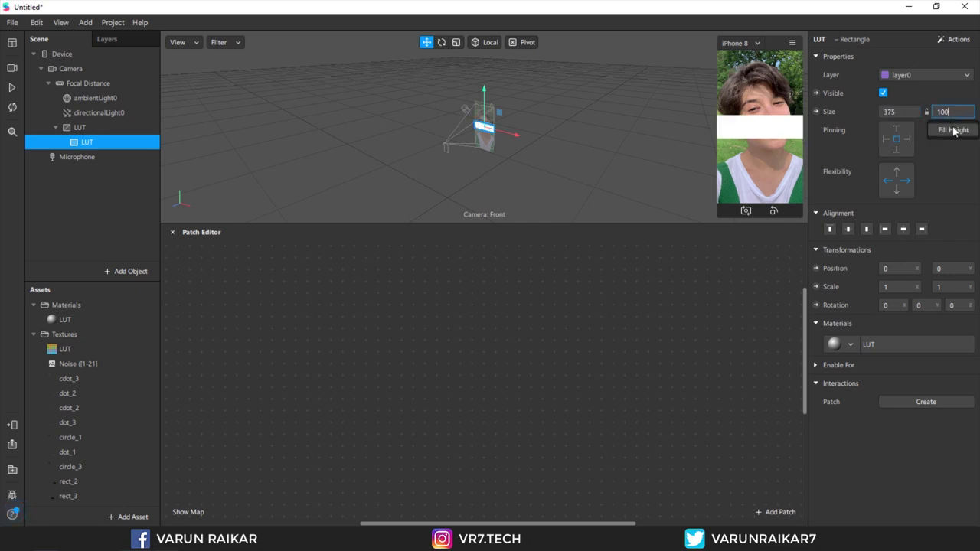
pyautogui.click(953, 130)
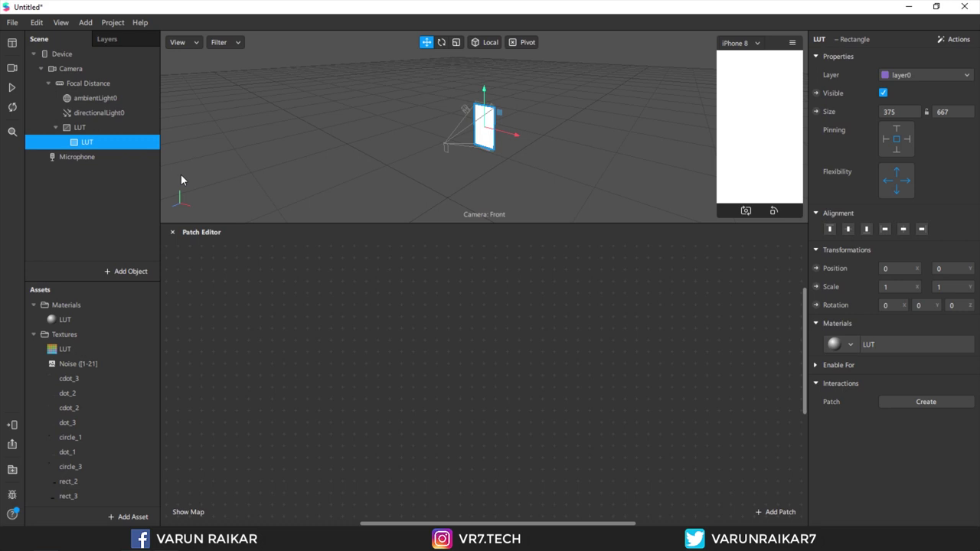
# Give the LUT material the LUT diffuse texture and add that texture as a patch node
pyautogui.click(91, 321)
pyautogui.click(908, 130)
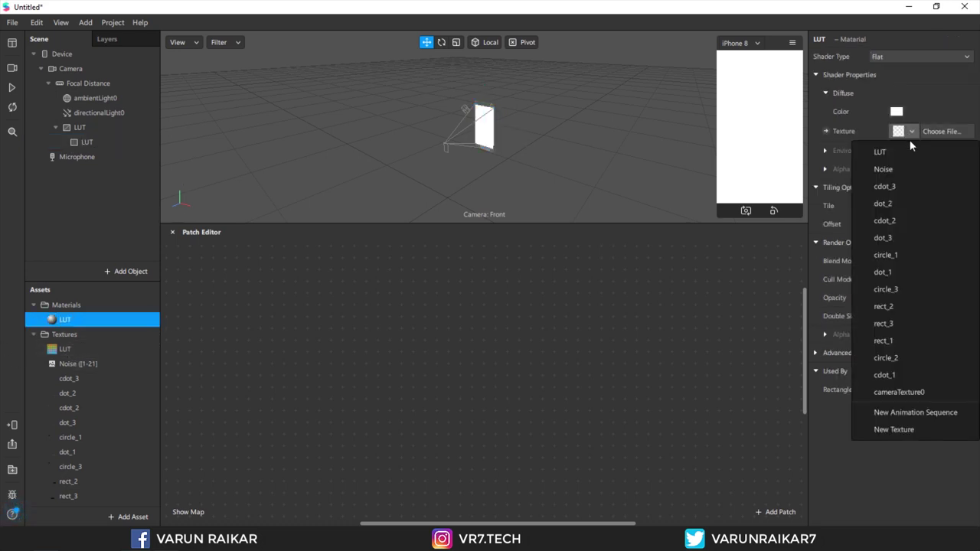
pyautogui.click(911, 146)
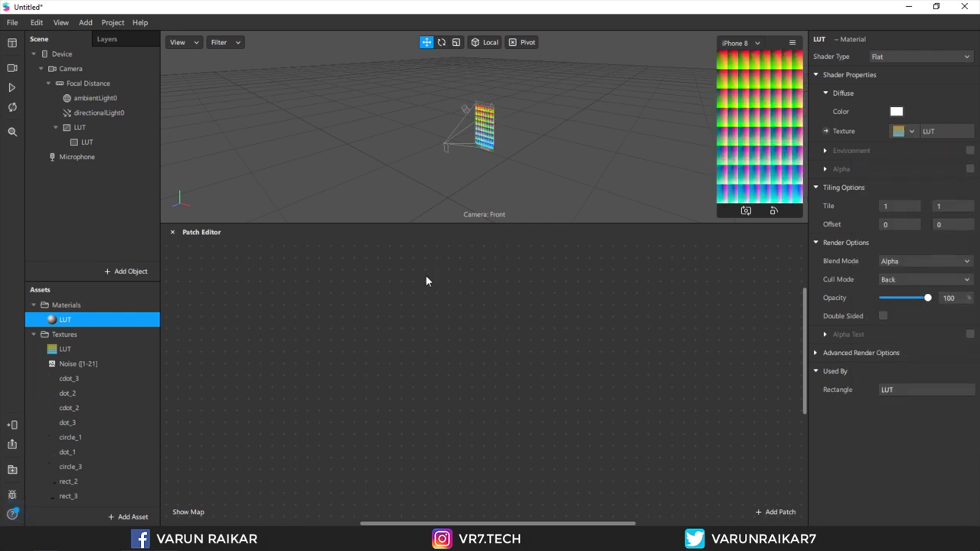
pyautogui.moveTo(75, 348); pyautogui.dragTo(337, 348)
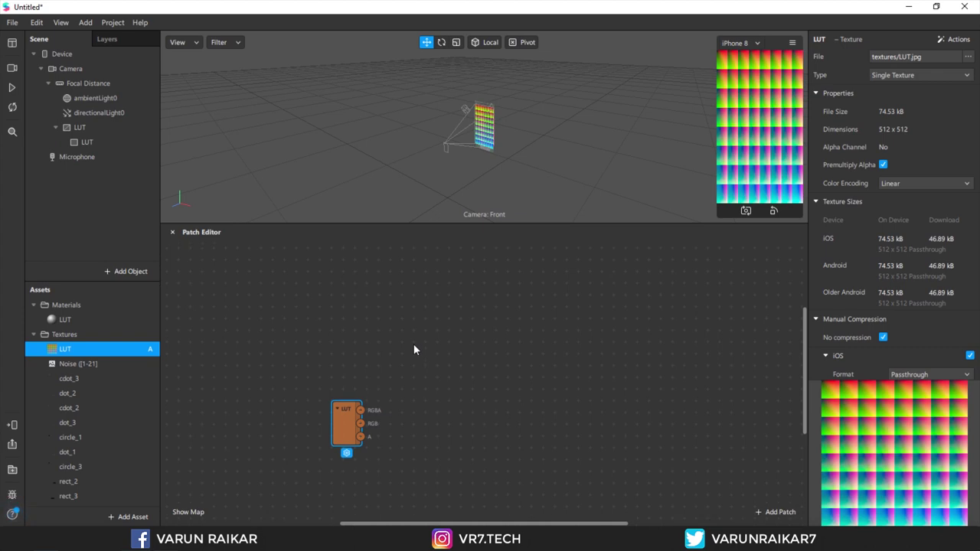
# Add cameraTexture0 and FastColorLUT patches, wiring the LUT texture into FastColorLUT's LUT input
pyautogui.scroll(-5, 100, 375)
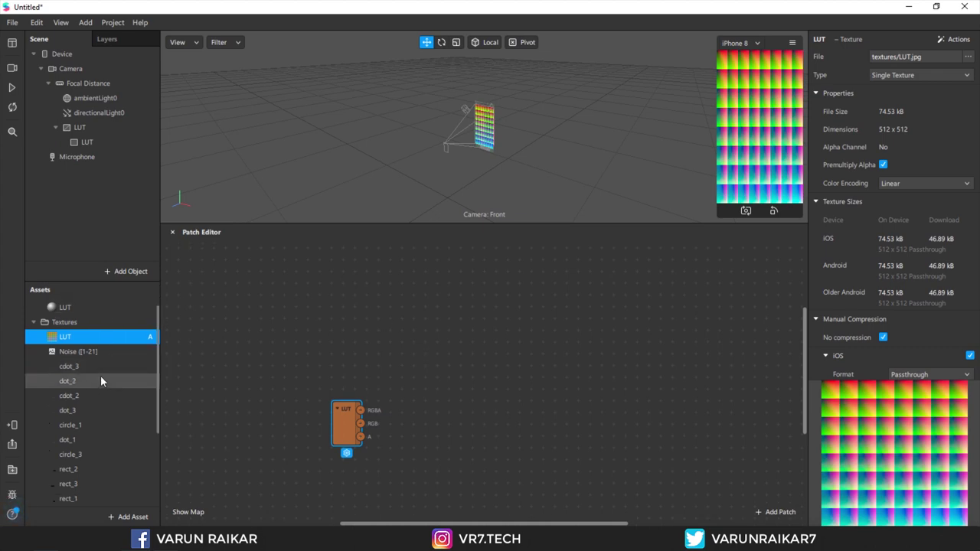
pyautogui.moveTo(103, 457); pyautogui.dragTo(357, 300)
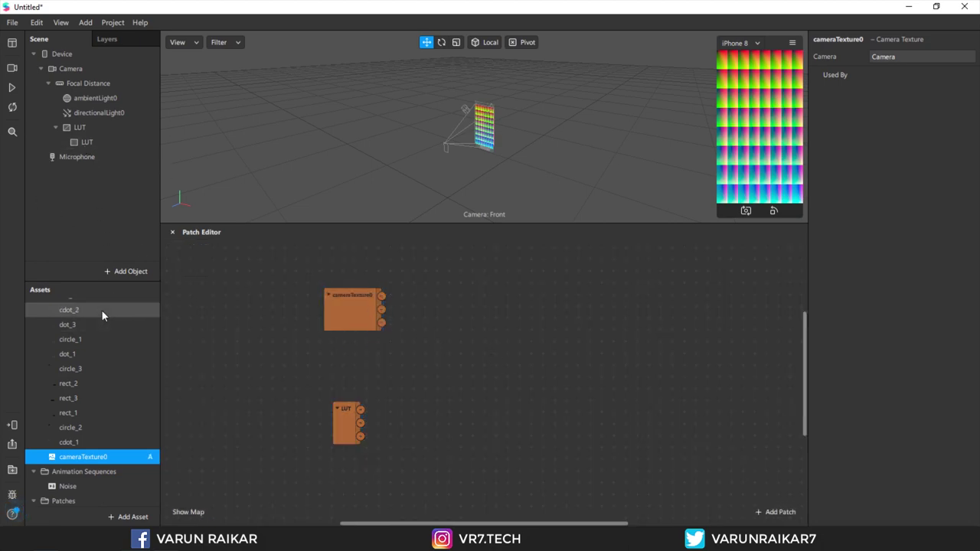
pyautogui.scroll(-1, 79, 491)
pyautogui.moveTo(82, 490); pyautogui.dragTo(382, 296)
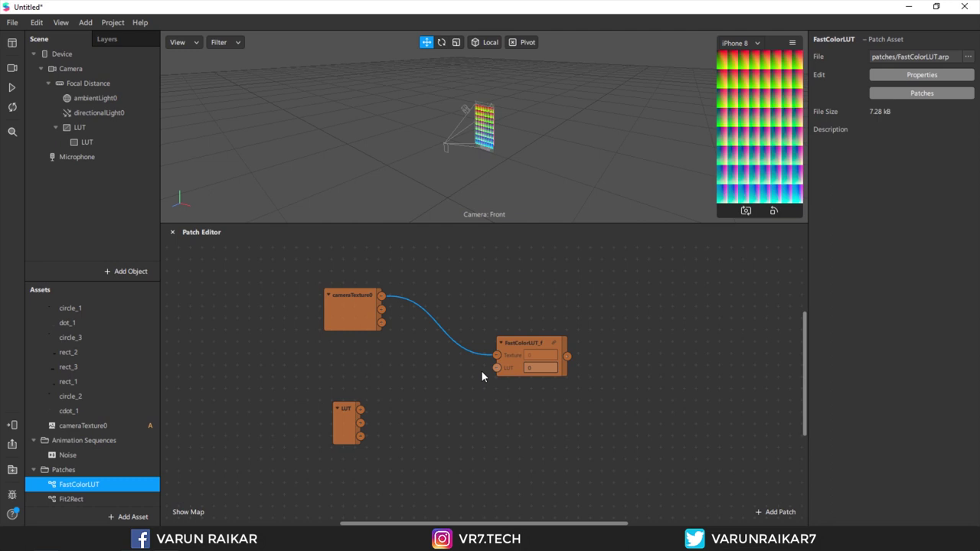
pyautogui.moveTo(496, 369); pyautogui.dragTo(360, 410)
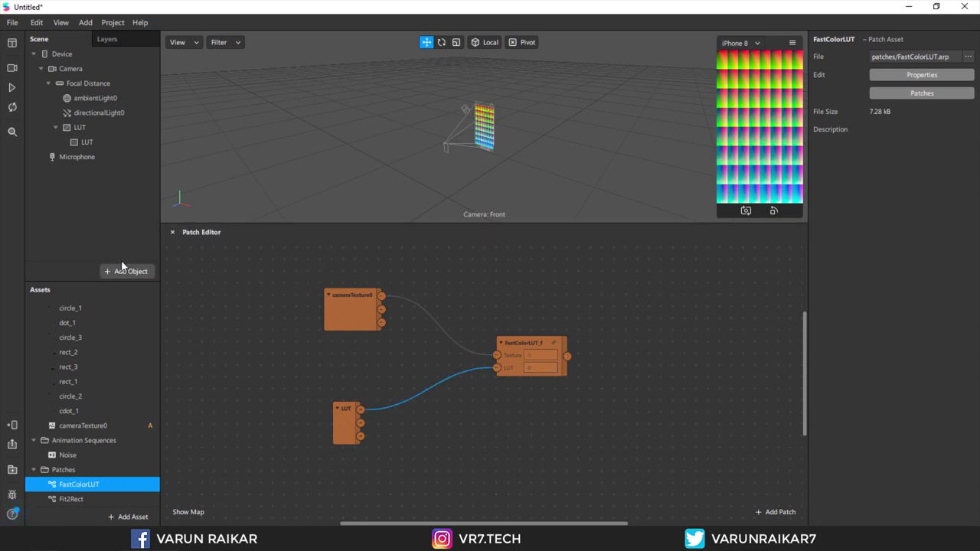
pyautogui.scroll(5, 97, 379)
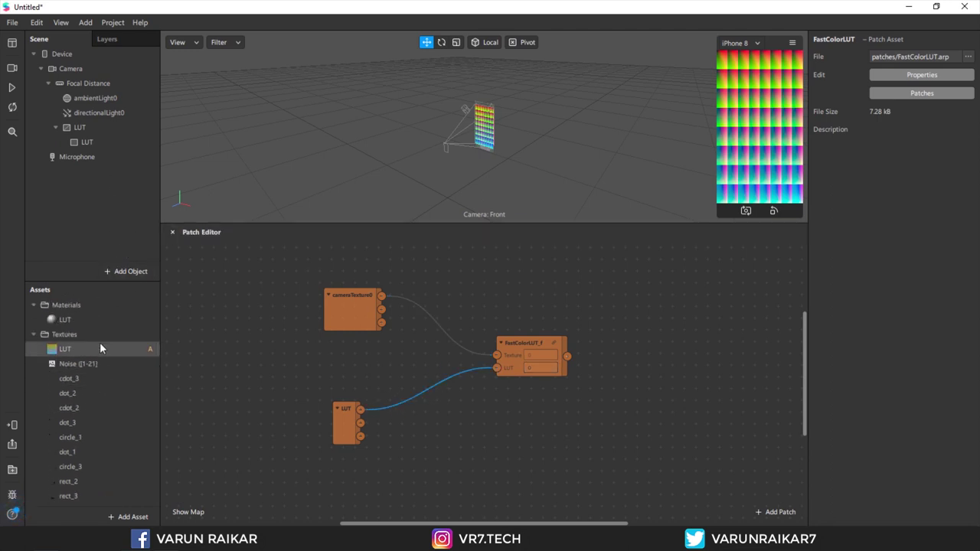
# Feed FastColorLUT's output into the LUT material's Diffuse Texture patch
pyautogui.click(132, 320)
pyautogui.click(825, 131)
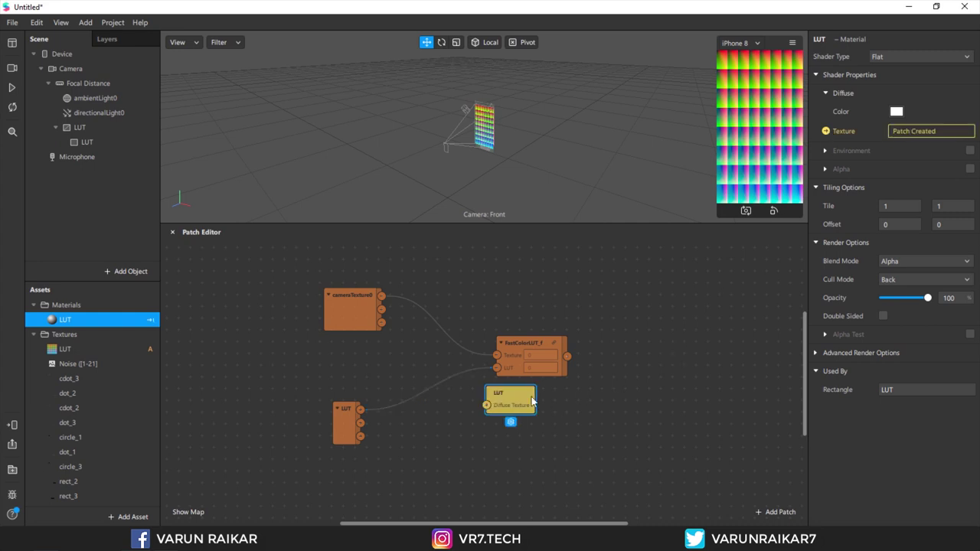
pyautogui.moveTo(512, 402); pyautogui.dragTo(567, 356)
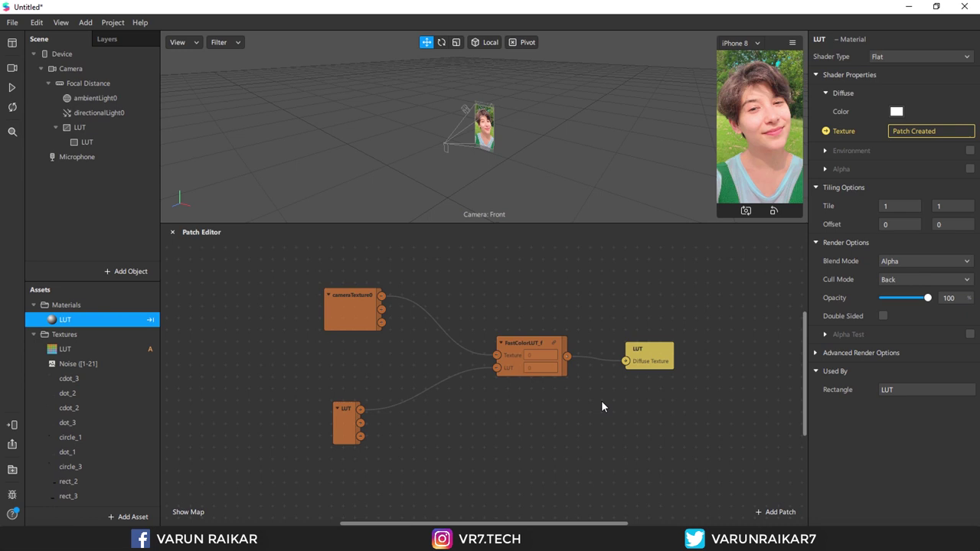
# Nudge the LUT material node right and disable the FastColorLUT patch from its context menu
pyautogui.moveTo(615, 369); pyautogui.dragTo(639, 369)
pyautogui.click(534, 337)
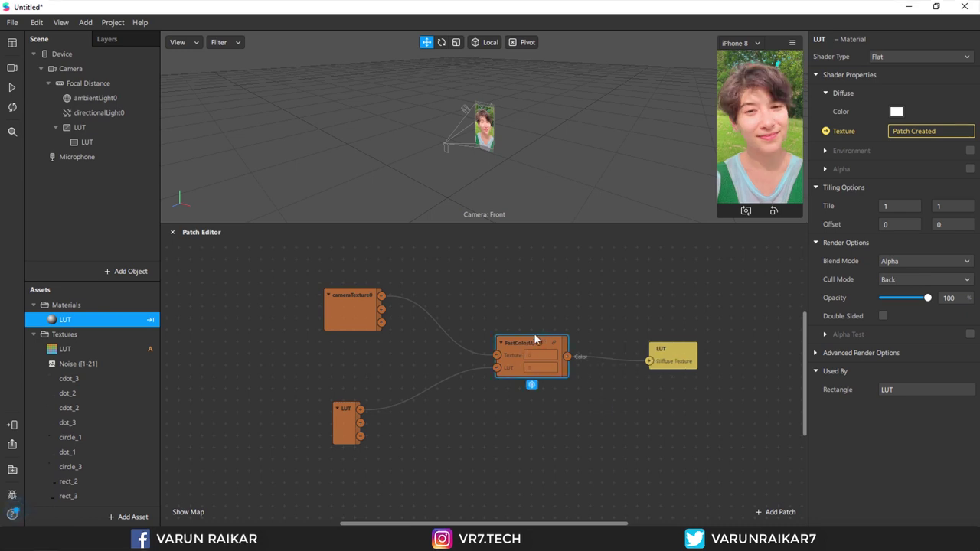
pyautogui.rightClick(523, 341)
pyautogui.click(578, 402)
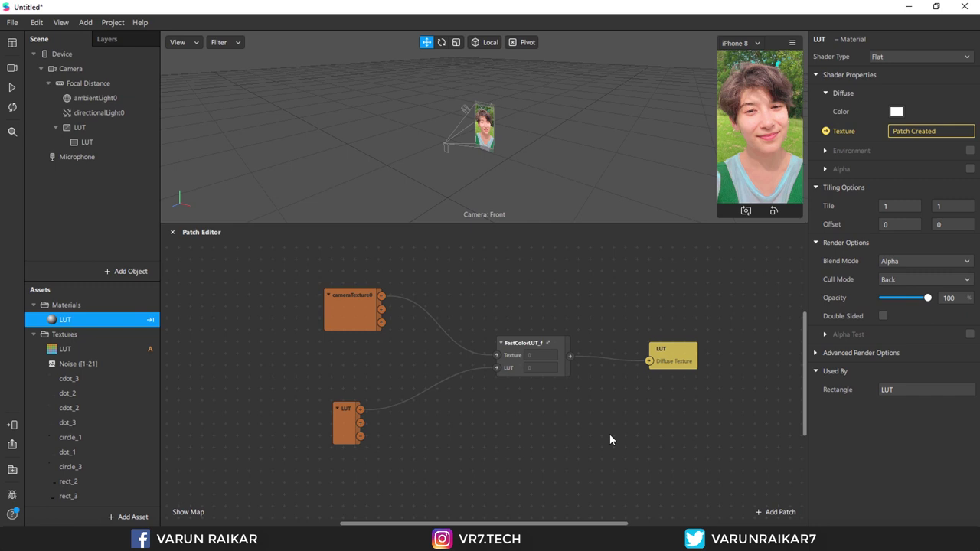
# Add a rectangle to the scene and name it Noise
pyautogui.rightClick(92, 187)
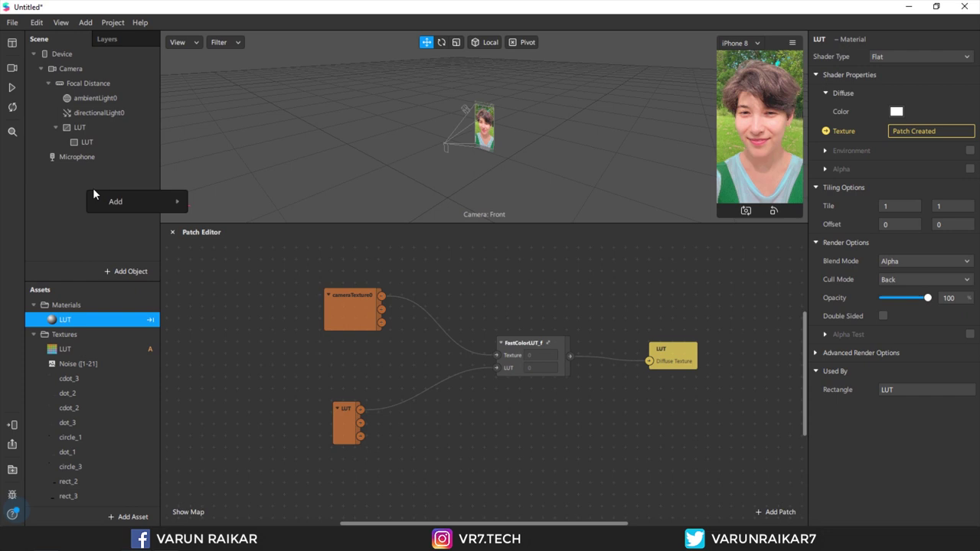
pyautogui.moveTo(138, 201)
pyautogui.click(246, 371)
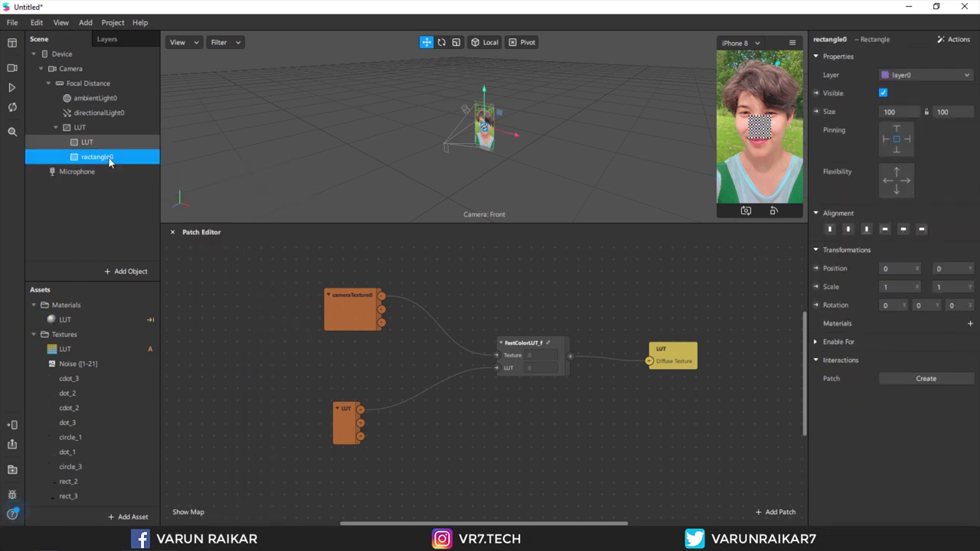
pyautogui.write('Noise')
pyautogui.press('Return')
# Give the Noise rectangle a new Noise material with the Noise sequence texture, filling the screen
pyautogui.click(970, 323)
pyautogui.click(923, 363)
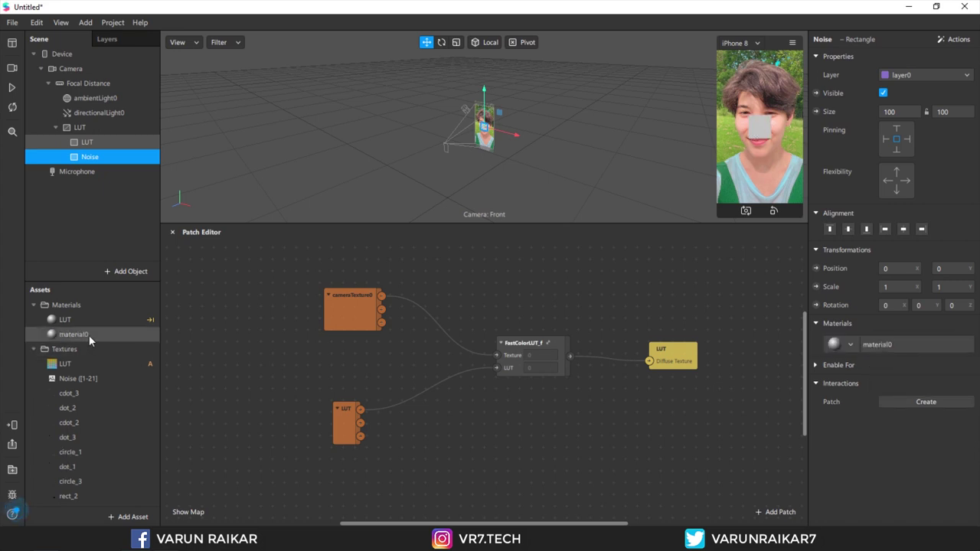
pyautogui.doubleClick(87, 334)
pyautogui.write('Noise')
pyautogui.press('Return')
pyautogui.click(908, 131)
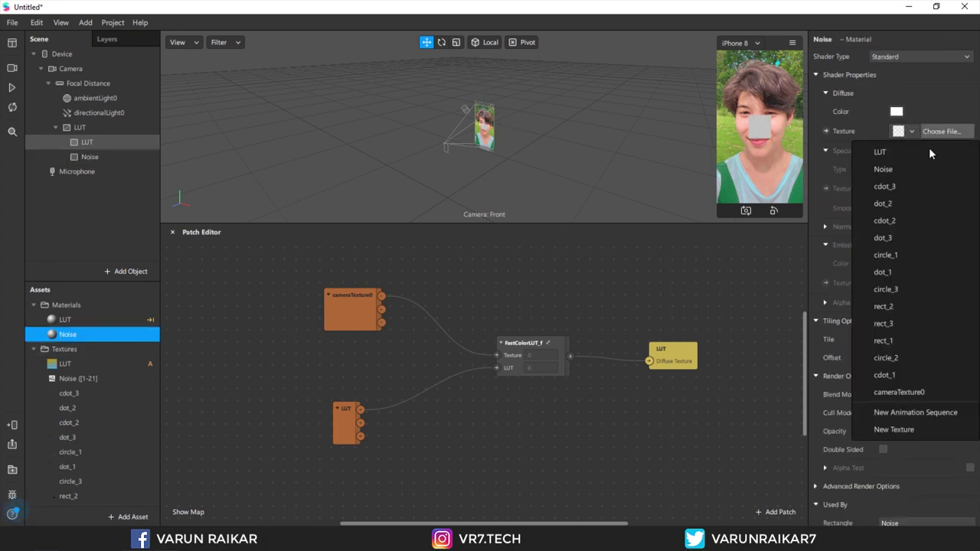
pyautogui.click(919, 169)
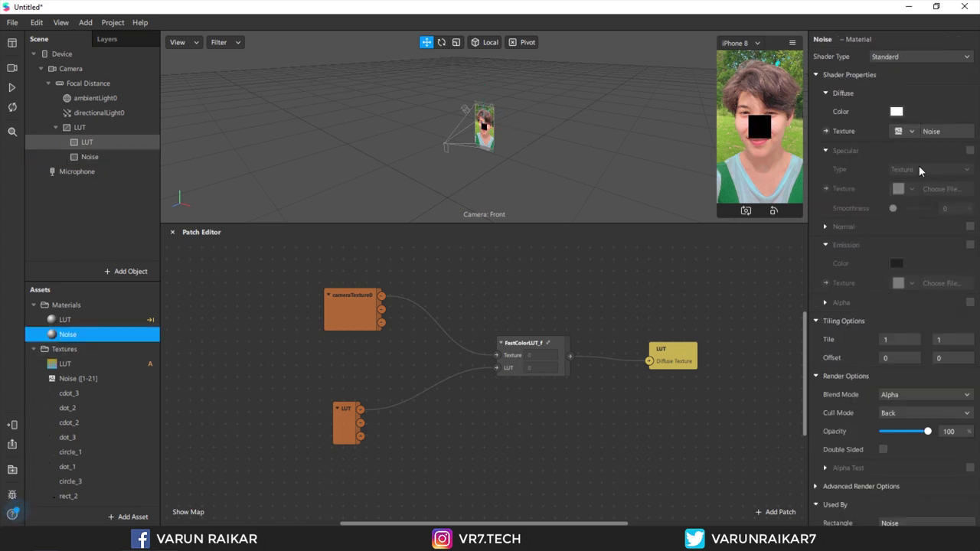
pyautogui.click(89, 156)
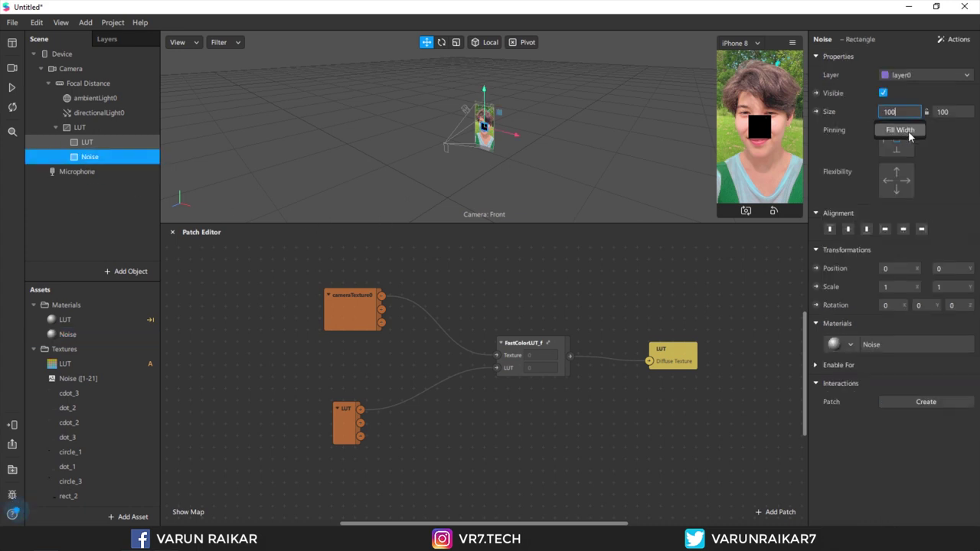
pyautogui.click(958, 112)
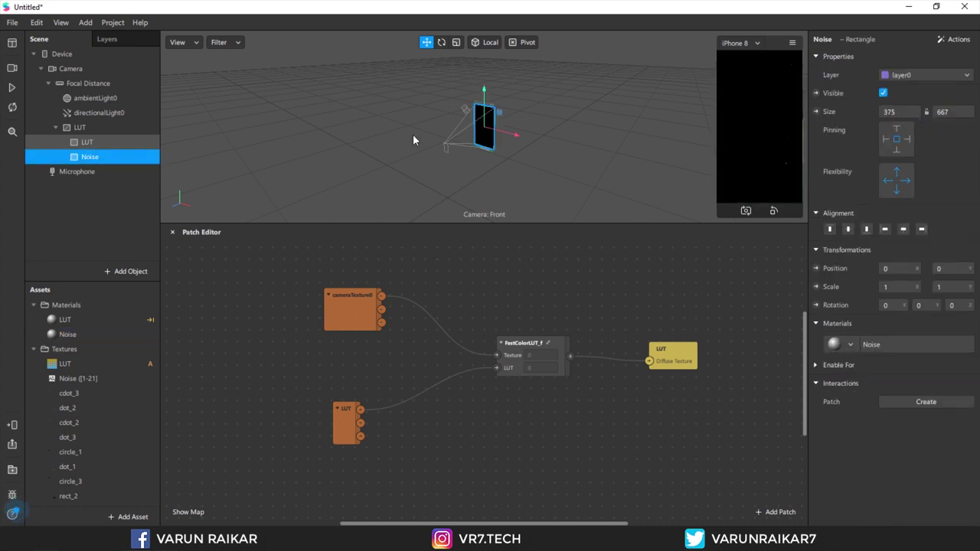
# Set the Noise material's Blend Mode to Add, compare against Screen in an enlarged preview, then revert to Add
pyautogui.click(95, 335)
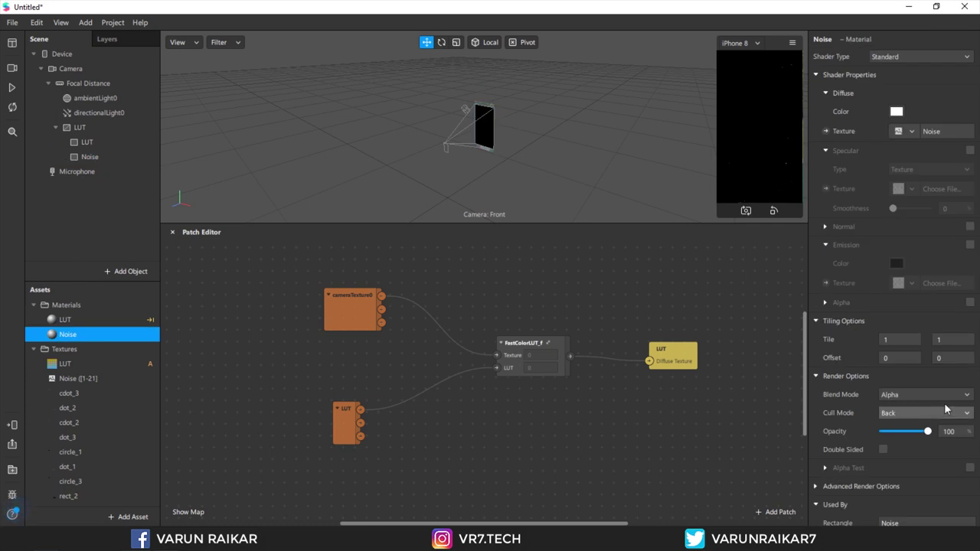
pyautogui.click(946, 395)
pyautogui.click(948, 407)
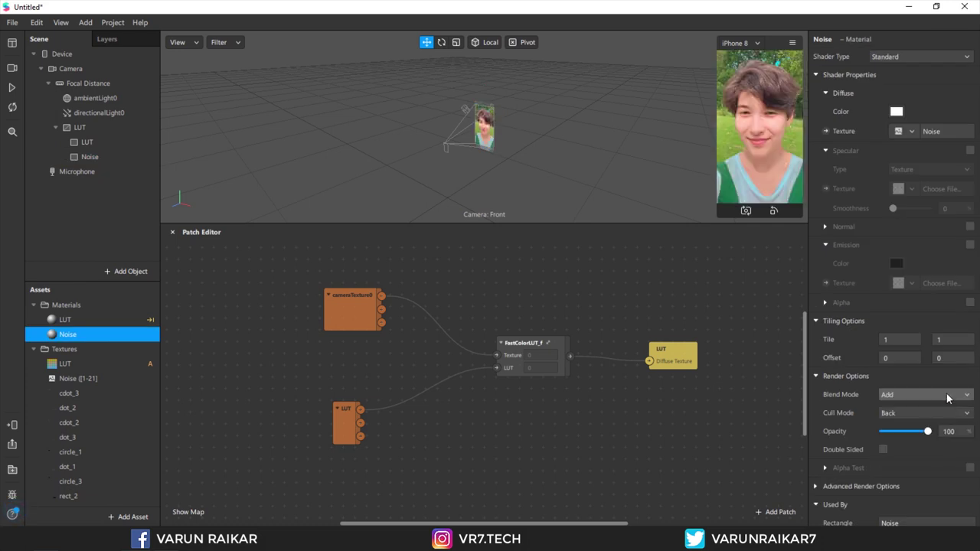
pyautogui.click(946, 395)
pyautogui.click(938, 456)
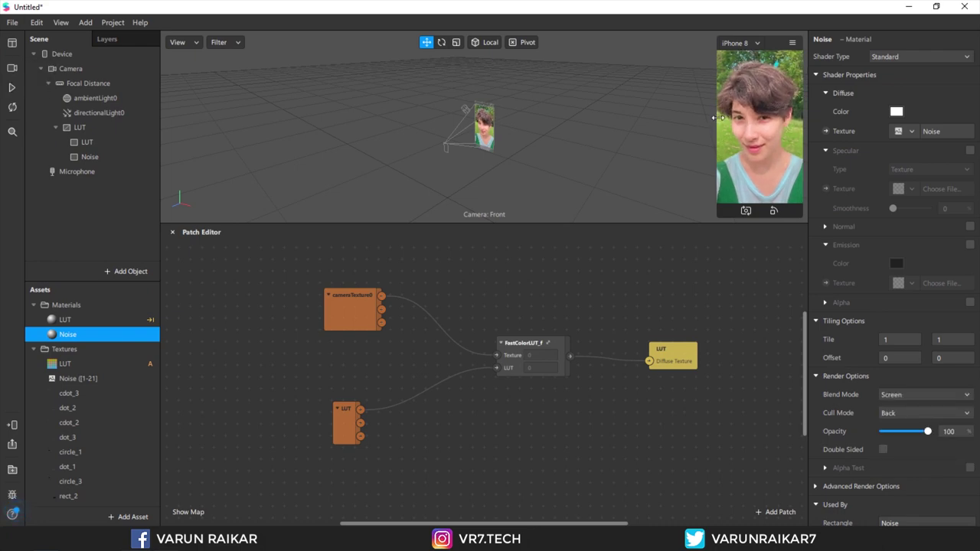
pyautogui.moveTo(717, 122); pyautogui.dragTo(455, 128)
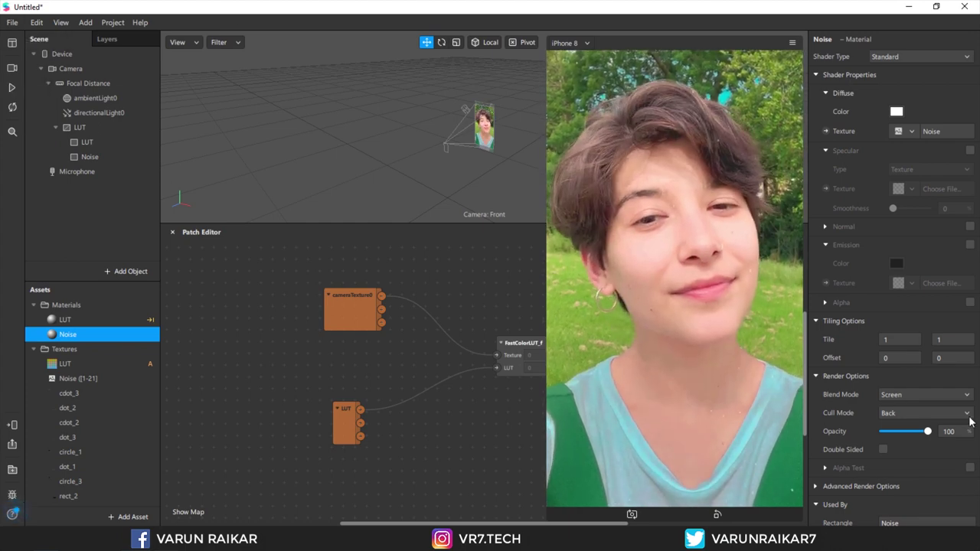
pyautogui.click(935, 393)
pyautogui.click(930, 396)
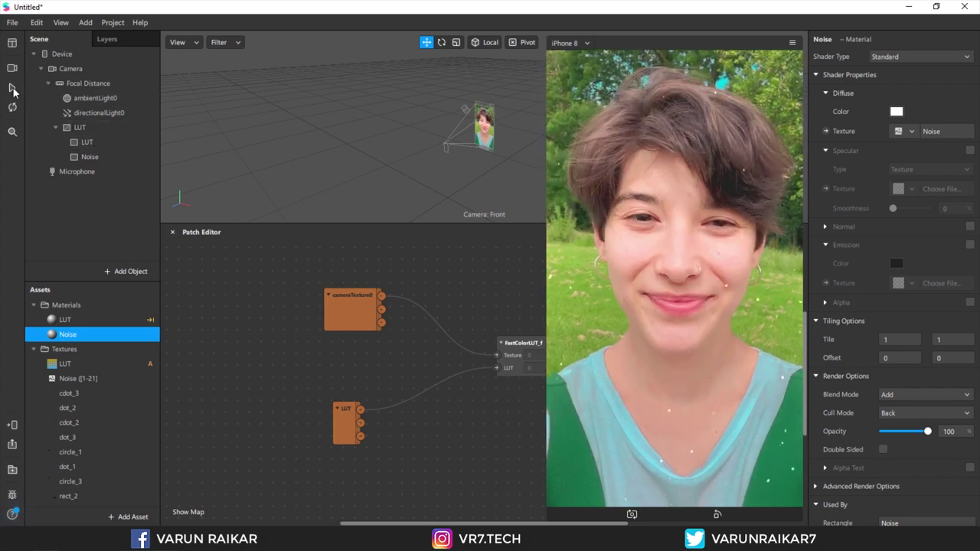
pyautogui.moveTo(545, 258); pyautogui.dragTo(712, 242)
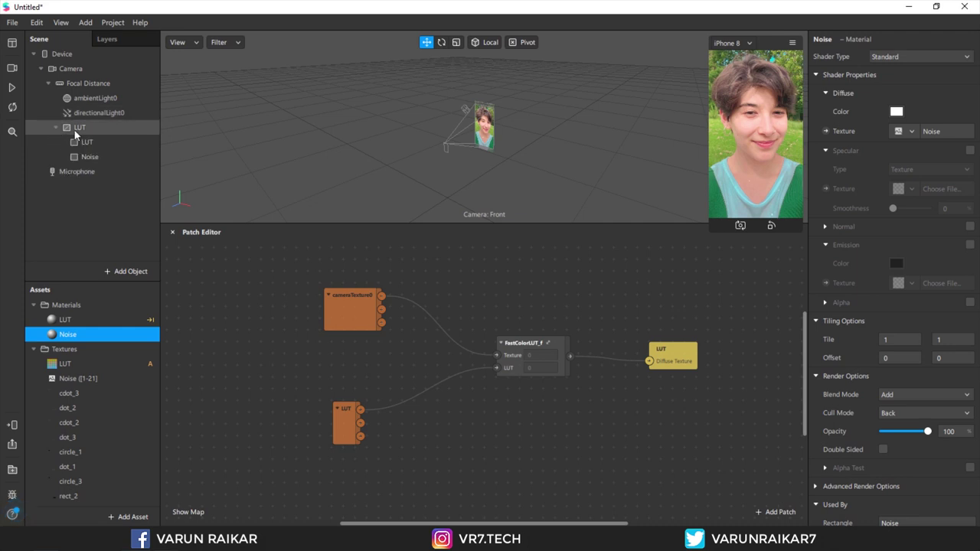
# Rename the LUT canvas to 'LUT & Noise' and collapse it
pyautogui.doubleClick(128, 130)
pyautogui.write('& Noise')
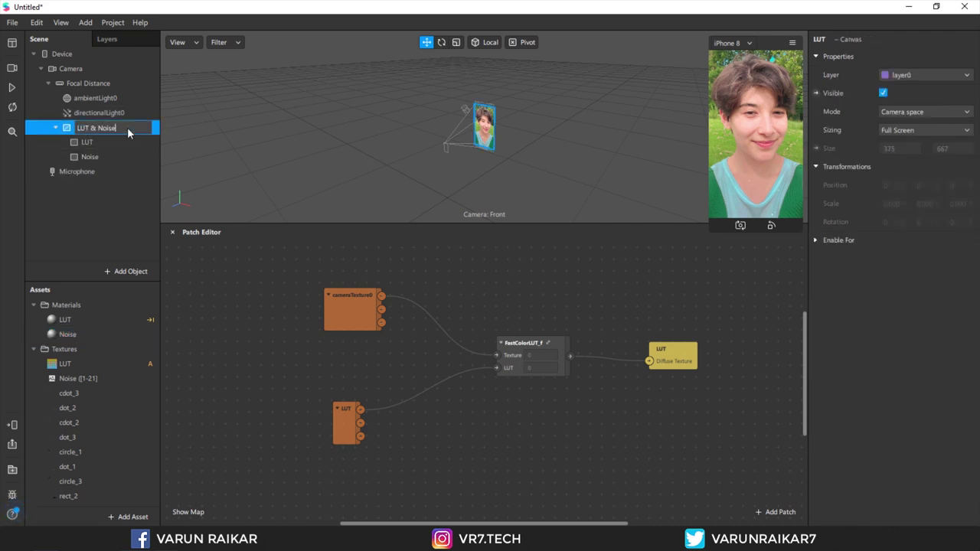
pyautogui.press('Return')
pyautogui.click(56, 127)
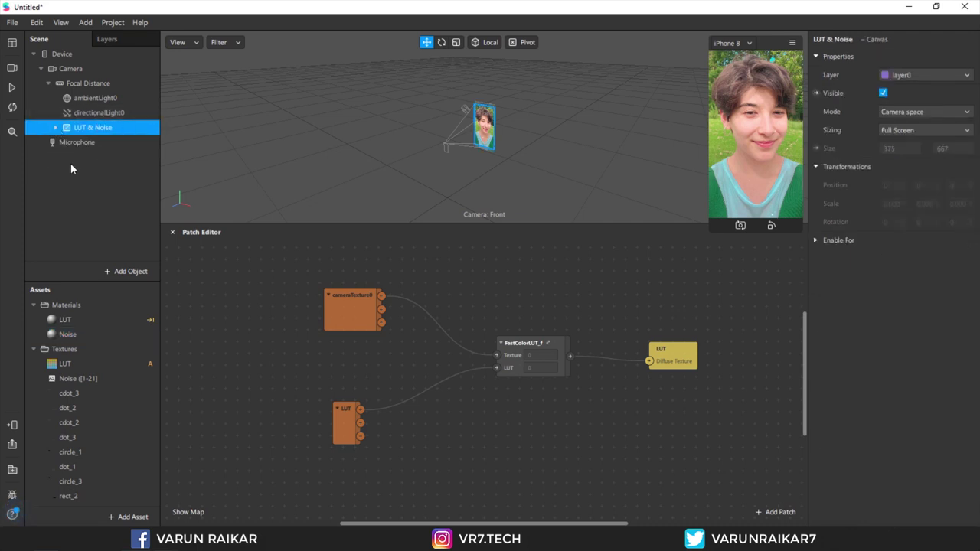
# Add a new canvas named Circle containing a rectangle
pyautogui.rightClick(72, 166)
pyautogui.moveTo(102, 178)
pyautogui.click(219, 353)
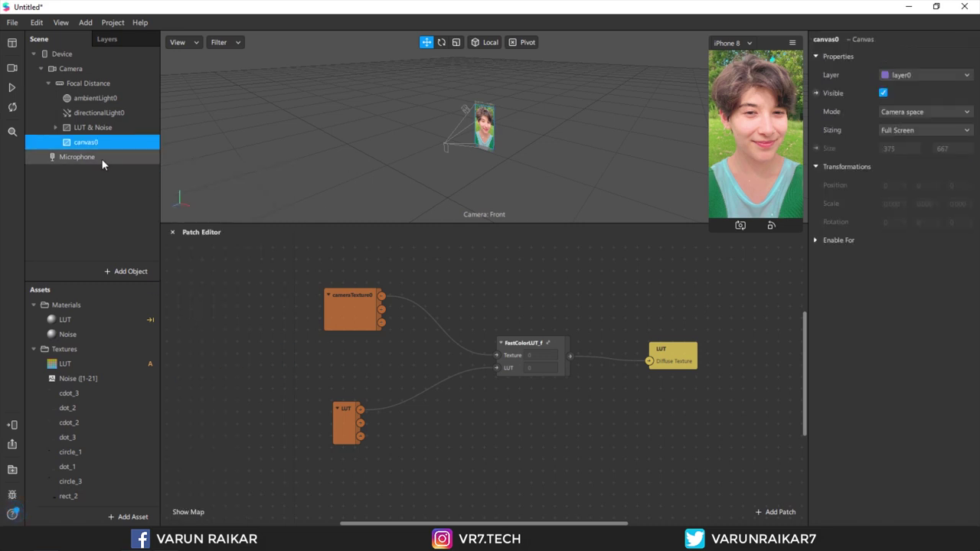
pyautogui.rightClick(95, 147)
pyautogui.moveTo(154, 158)
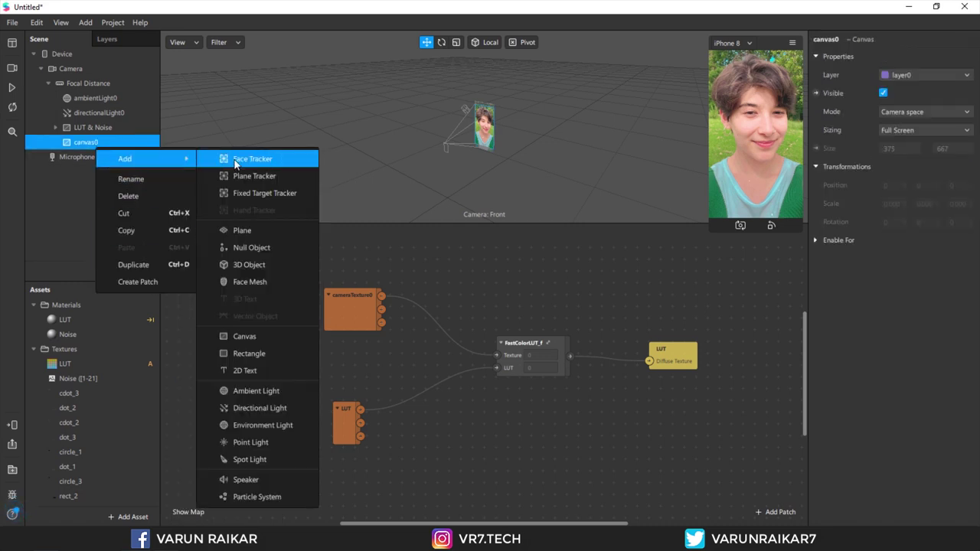
pyautogui.click(253, 348)
pyautogui.doubleClick(86, 141)
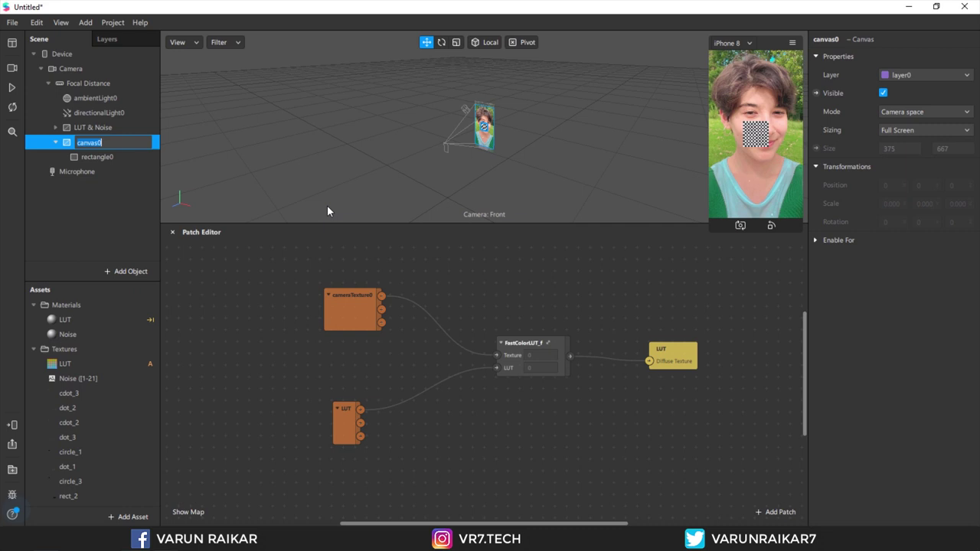
pyautogui.write('Circle')
pyautogui.press('Return')
# Rename the rectangle to 1 and set its width to Fill Width
pyautogui.doubleClick(105, 157)
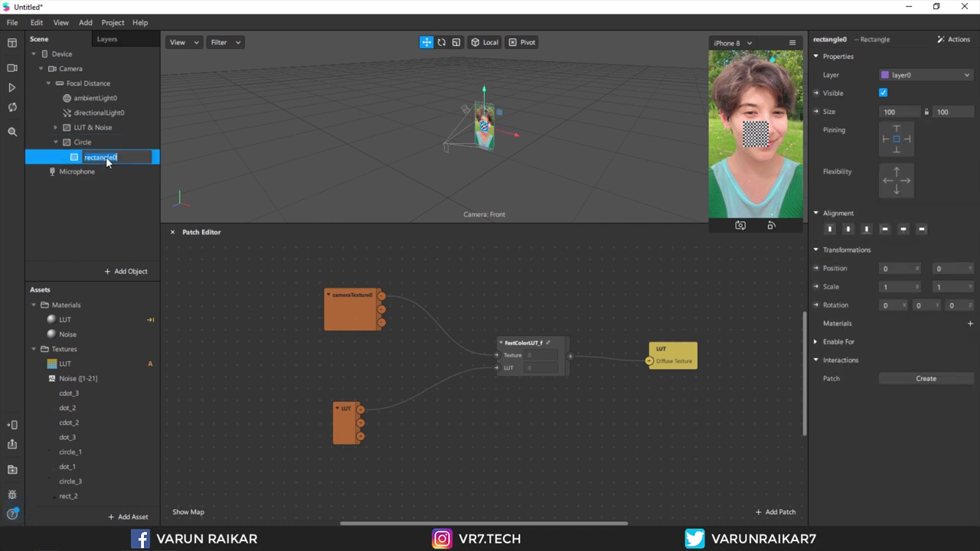
pyautogui.write('1')
pyautogui.click(106, 140)
pyautogui.click(108, 157)
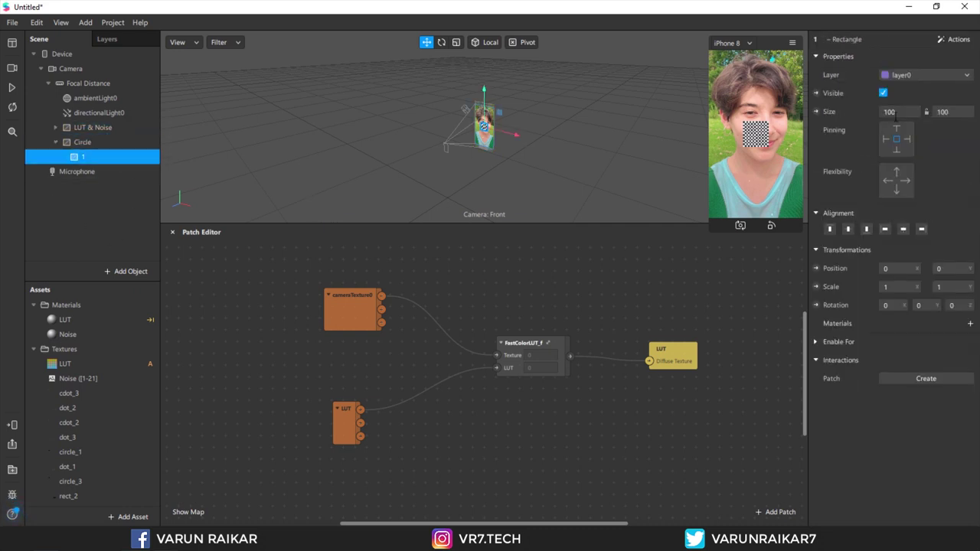
pyautogui.click(911, 131)
# Set rectangle 1 to Fill Height and give it a new flat-shaded Circle_1 material
pyautogui.click(900, 147)
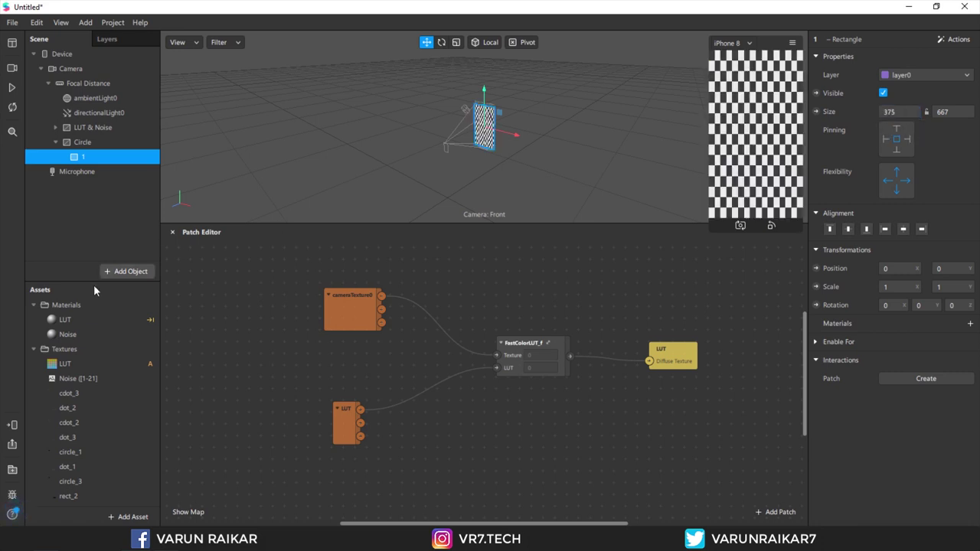
pyautogui.click(970, 323)
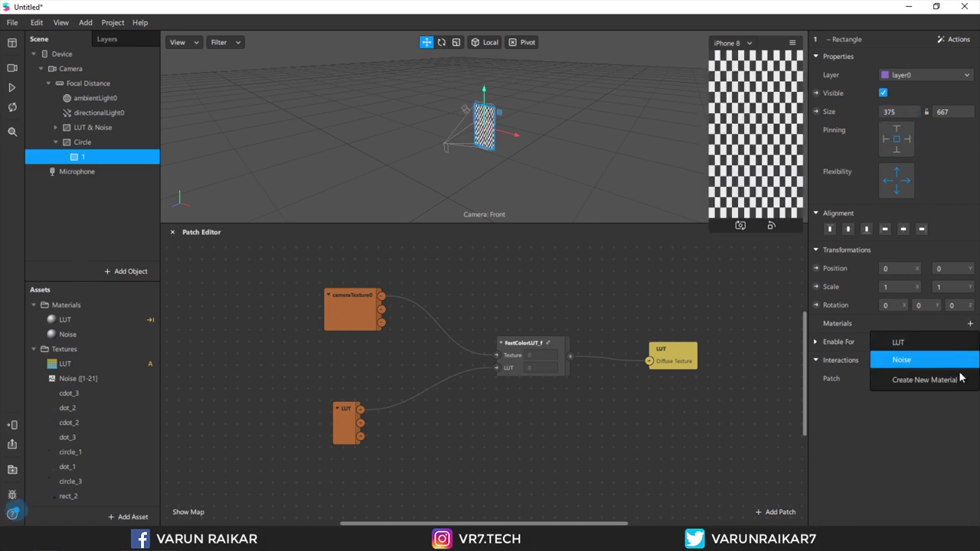
pyautogui.click(956, 376)
pyautogui.doubleClick(100, 349)
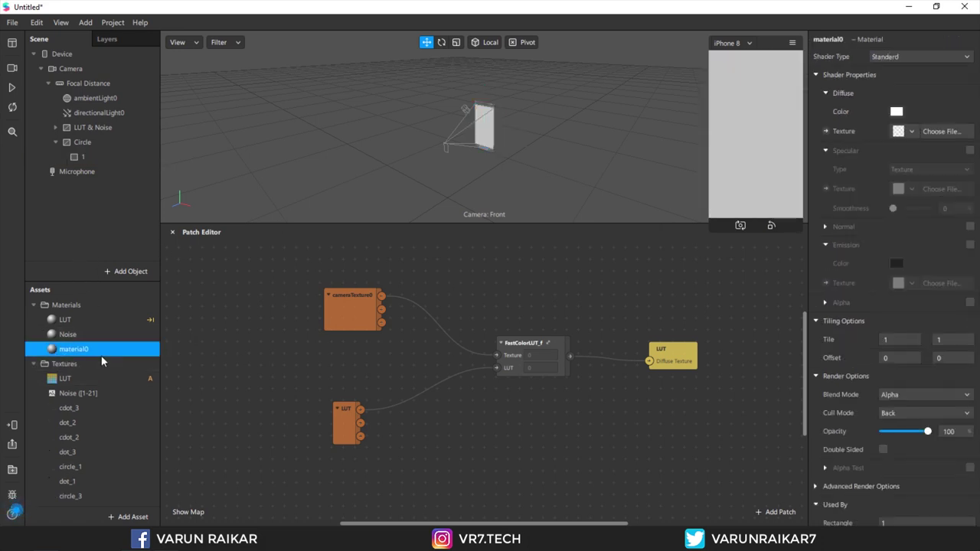
pyautogui.write('Circle_1')
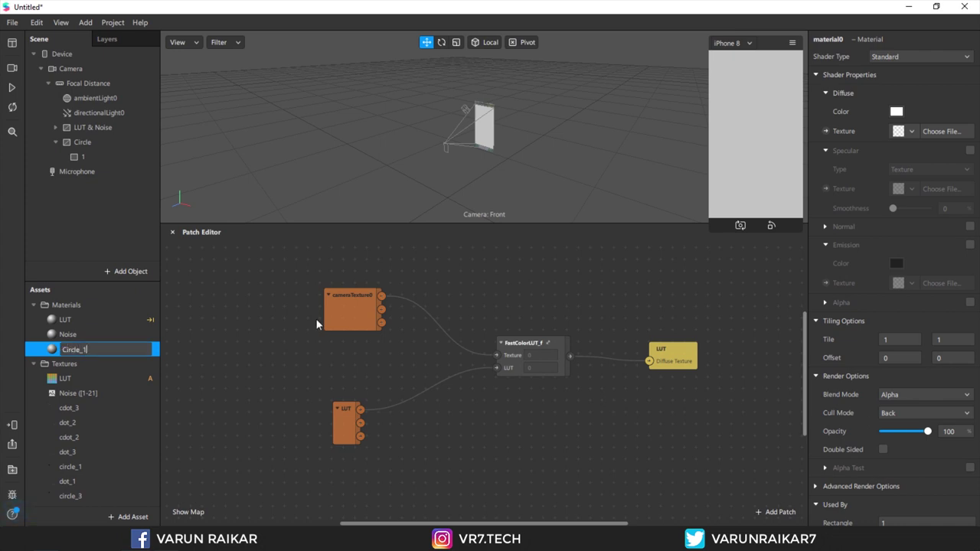
pyautogui.press('Return')
pyautogui.click(935, 57)
pyautogui.click(934, 59)
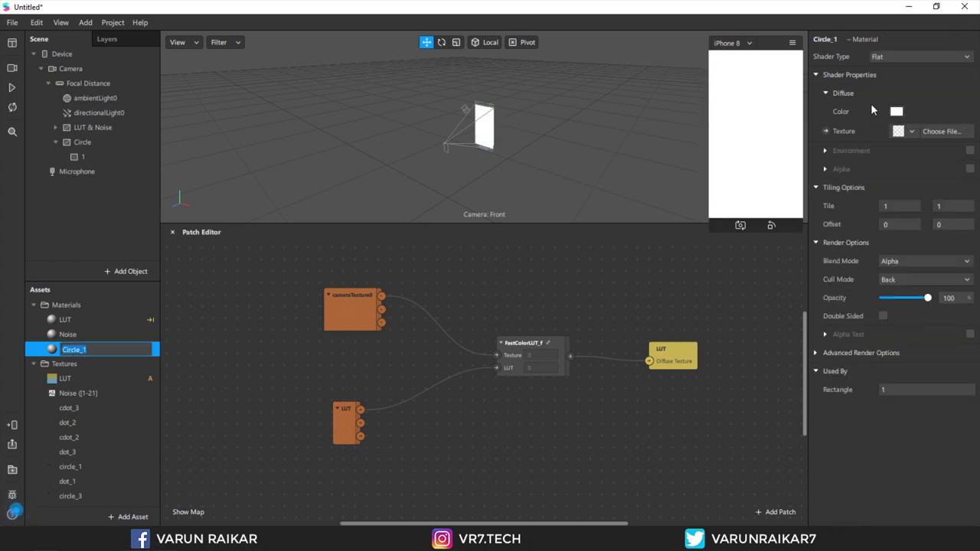
# Duplicate rectangle 1 into rectangles 2 and 3, and Circle_1 into Circle_2 and Circle_3
pyautogui.click(73, 157)
pyautogui.hotkey('ctrl', 'd')
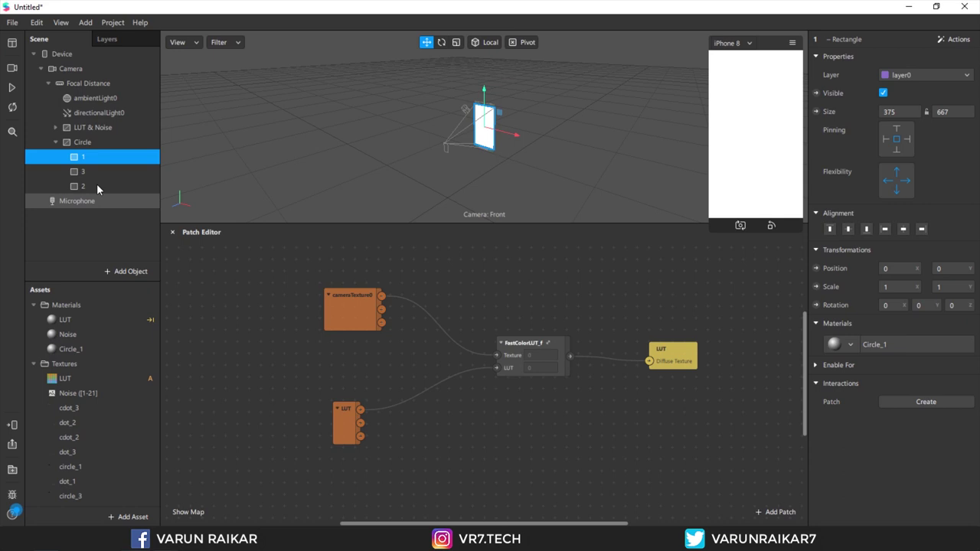
pyautogui.hotkey('ctrl', 'd')
pyautogui.press('Up')
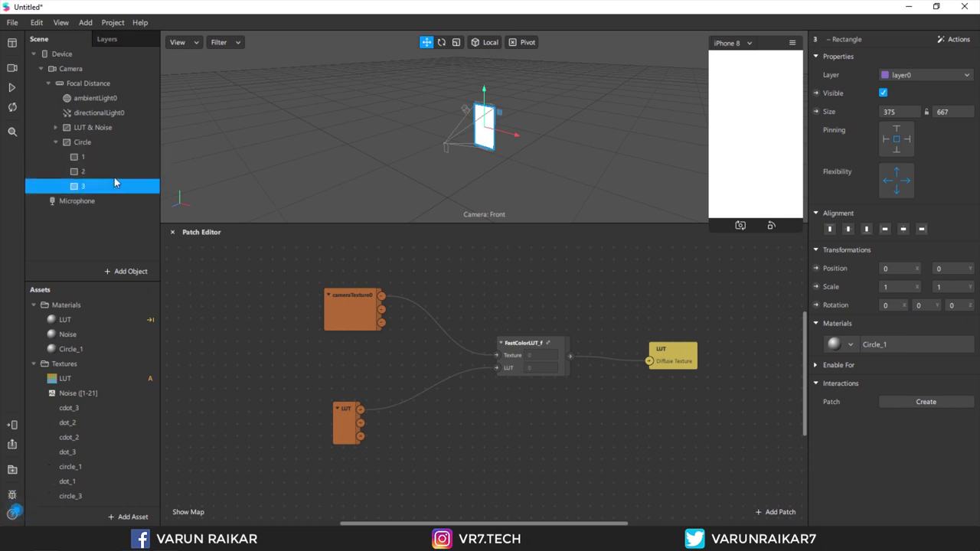
pyautogui.click(110, 349)
pyautogui.hotkey('ctrl', 'd')
pyautogui.hotkey('ctrl', 'd')
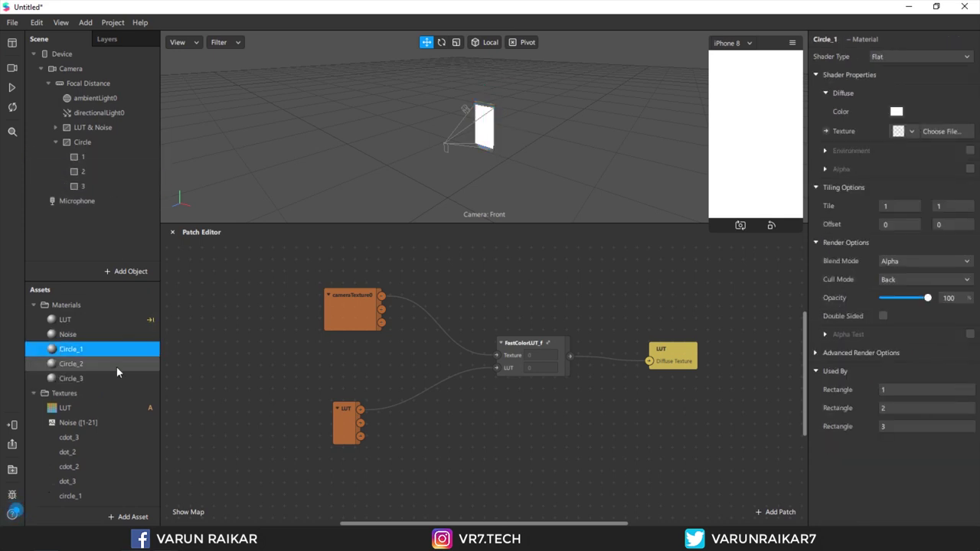
# Assign the Circle_3 material to rectangle 3 in the Inspector
pyautogui.click(115, 173)
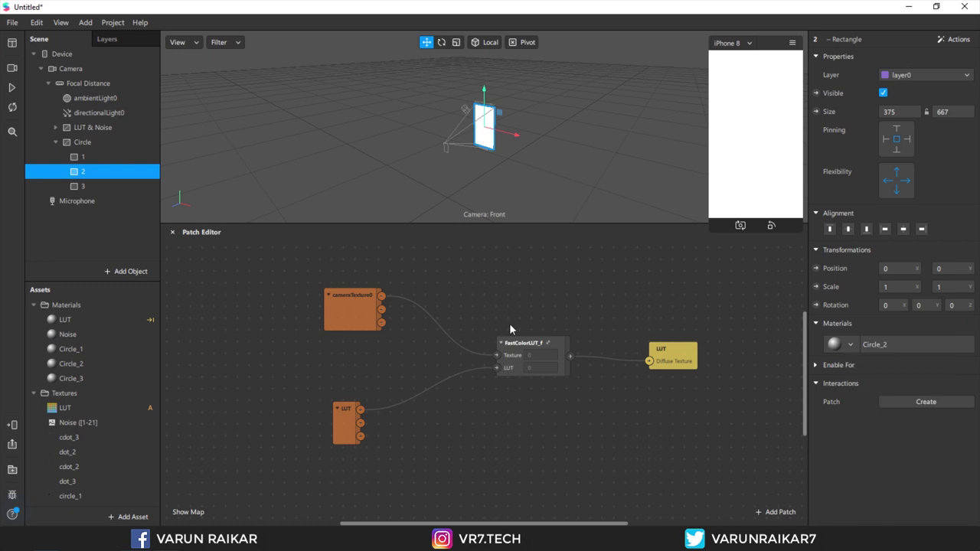
pyautogui.click(92, 186)
pyautogui.click(850, 345)
pyautogui.click(872, 434)
pyautogui.click(71, 350)
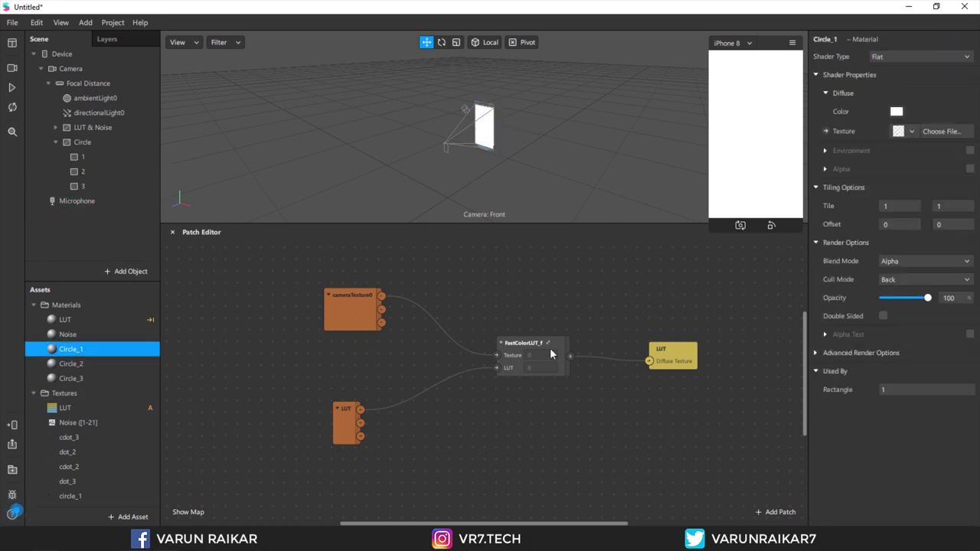
# Assign textures circle_1, circle_2 and circle_3 to materials Circle_1, Circle_2 and Circle_3 respectively
pyautogui.click(906, 131)
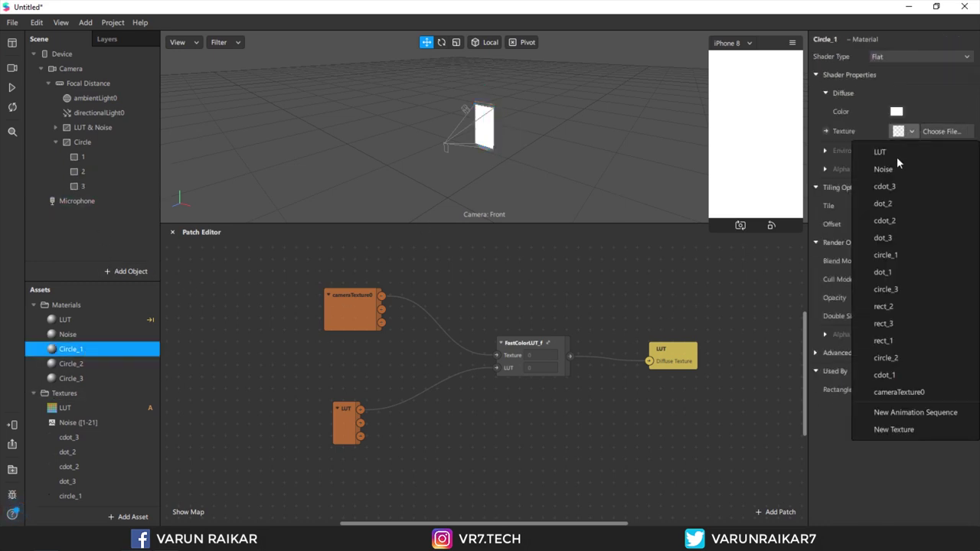
pyautogui.click(902, 256)
pyautogui.click(118, 362)
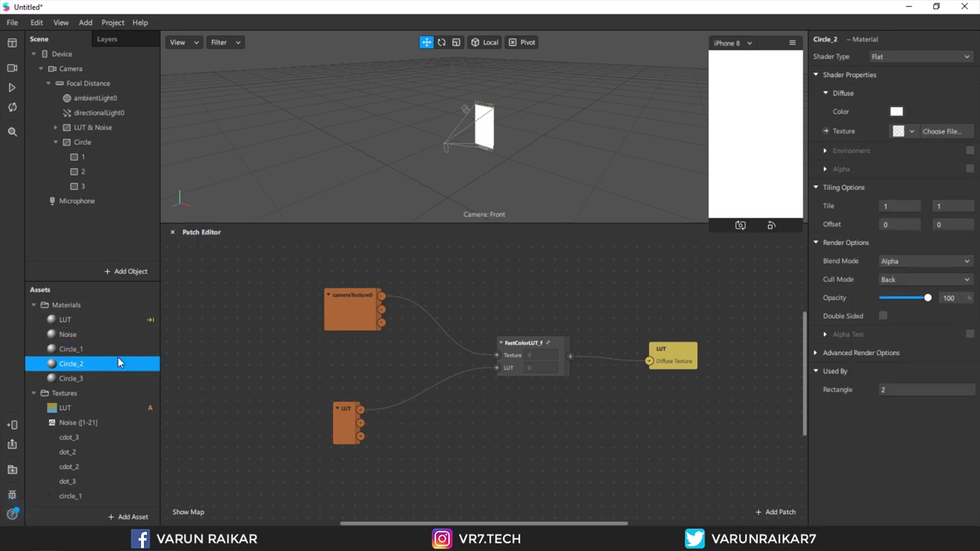
pyautogui.click(910, 131)
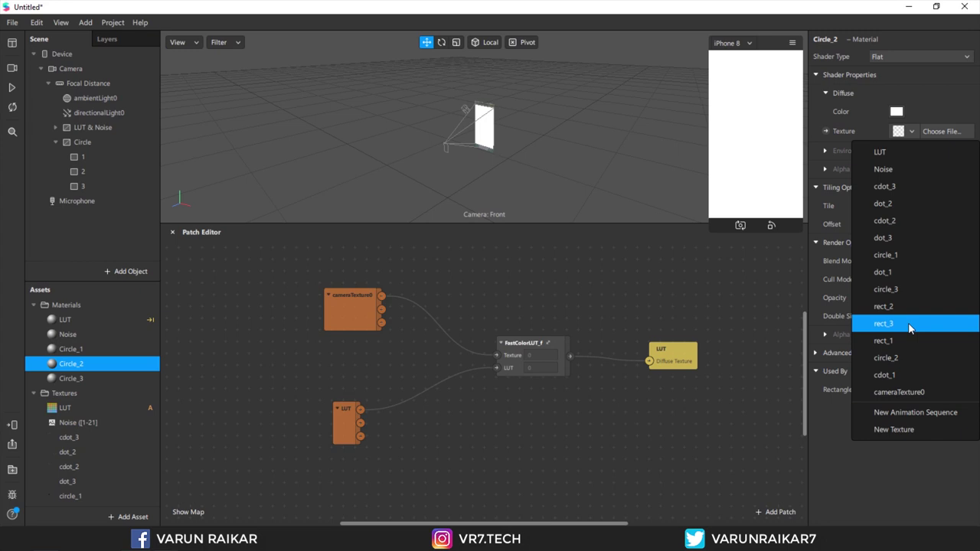
pyautogui.click(923, 257)
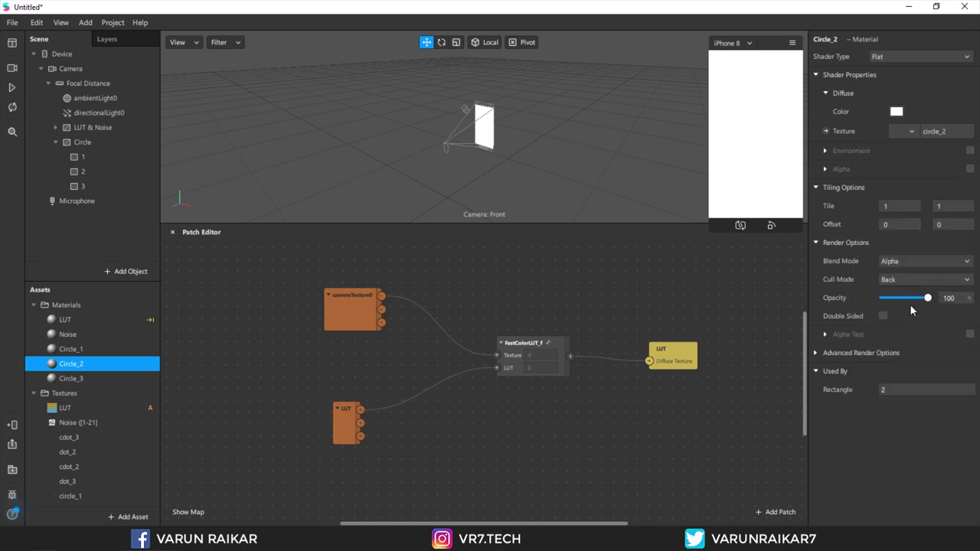
pyautogui.click(71, 378)
pyautogui.click(911, 131)
pyautogui.click(923, 274)
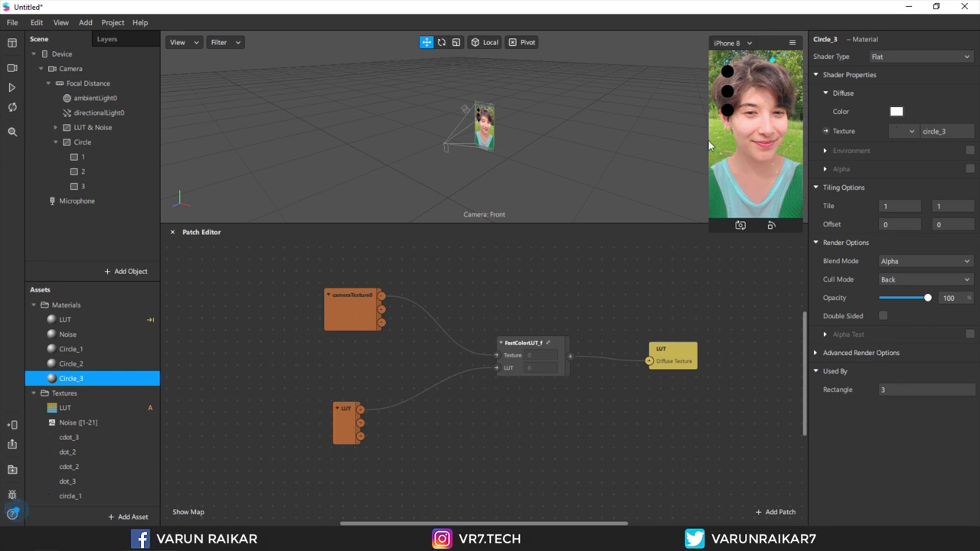
# Duplicate the Circle canvas and rename the copy Circle_outline
pyautogui.click(56, 144)
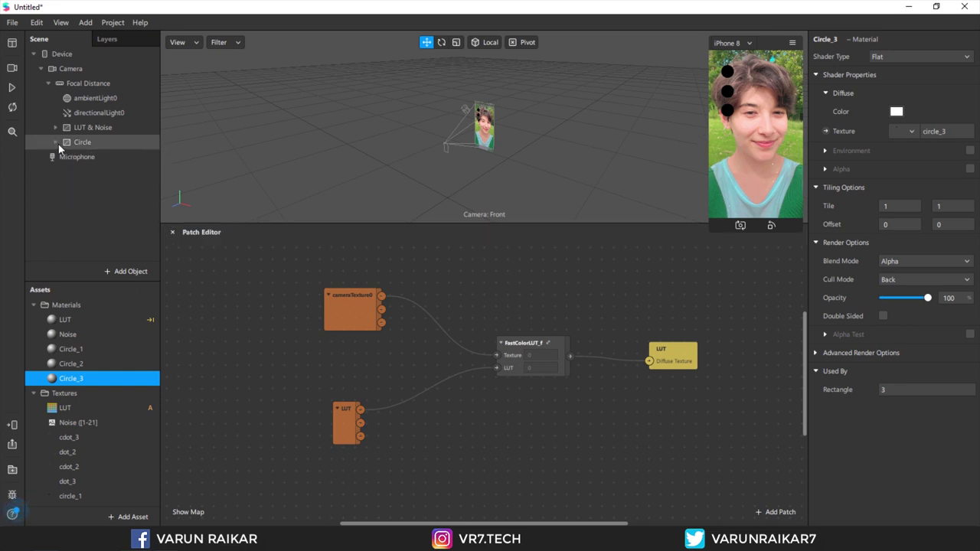
pyautogui.click(70, 146)
pyautogui.hotkey('ctrl', 'd')
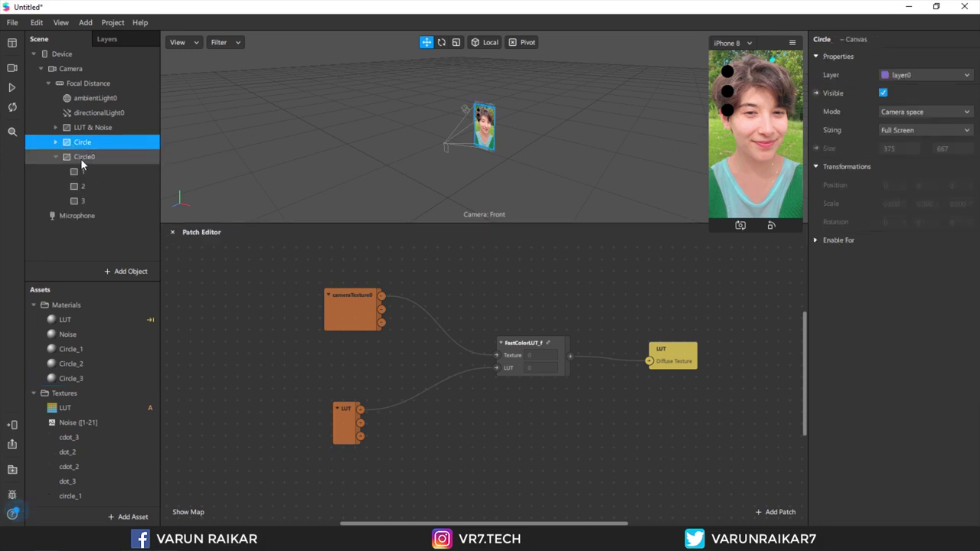
pyautogui.doubleClick(89, 159)
pyautogui.write('_outline')
pyautogui.press('Return')
pyautogui.click(114, 170)
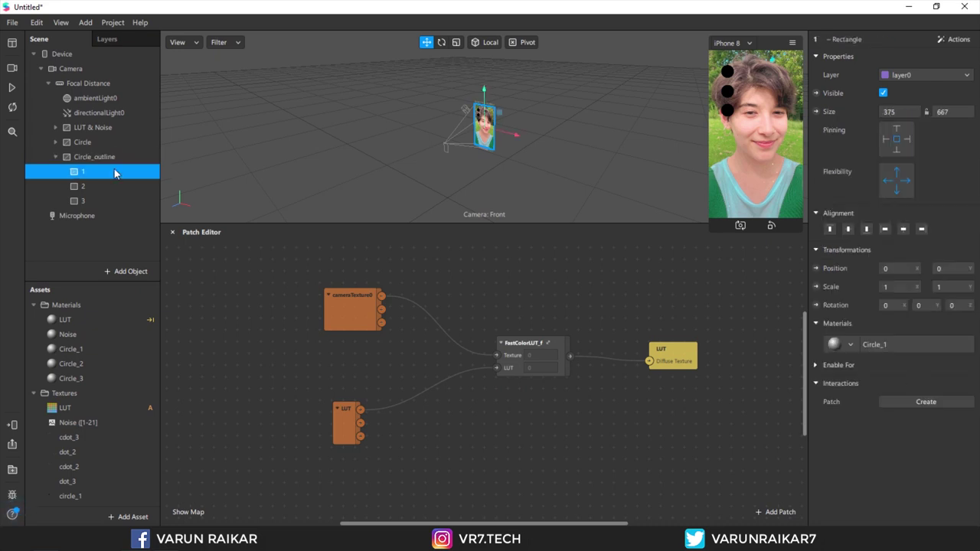
# Create a Circle_1_out material and duplicate it into Circle_2_out and Circle_3_out
pyautogui.click(888, 345)
pyautogui.doubleClick(121, 393)
pyautogui.write('Circle_1_out')
pyautogui.press('Return')
pyautogui.hotkey('ctrl', 'd')
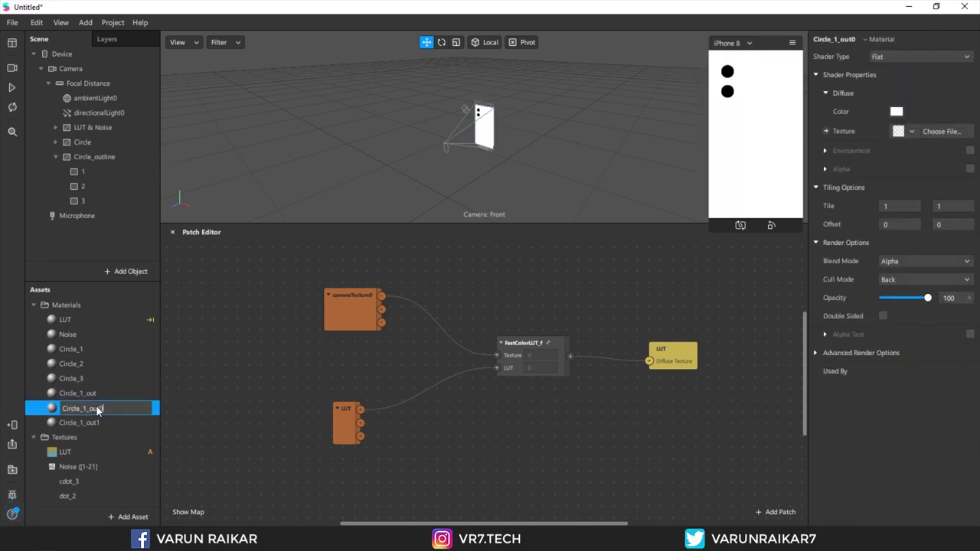
pyautogui.hotkey('ctrl', 'd')
pyautogui.doubleClick(105, 423)
pyautogui.write('Circle_3_out')
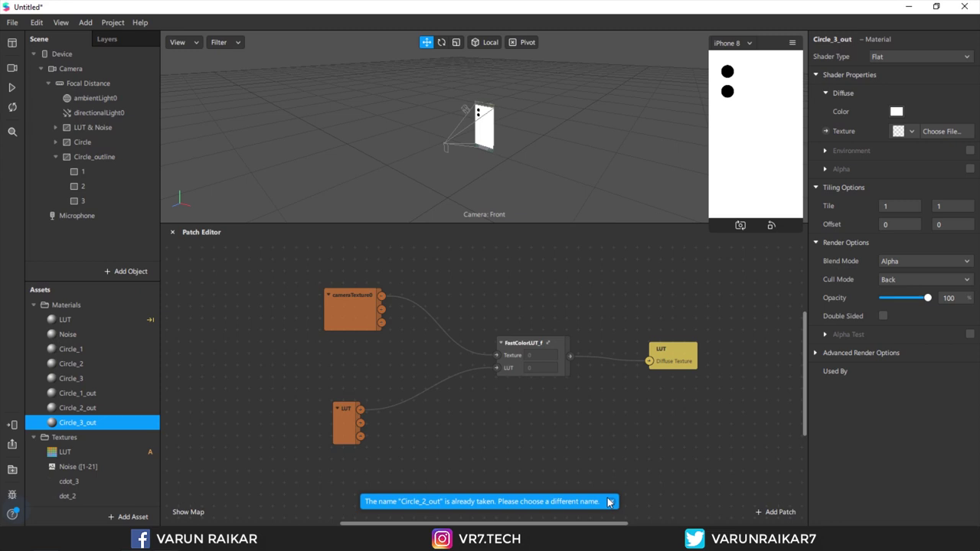
pyautogui.press('Return')
# Assign Circle_3_out to outline rectangle 3 and set textures for Circle_2_out and Circle_3_out (cdot_3)
pyautogui.click(82, 200)
pyautogui.click(850, 345)
pyautogui.click(895, 477)
pyautogui.click(78, 407)
pyautogui.click(910, 131)
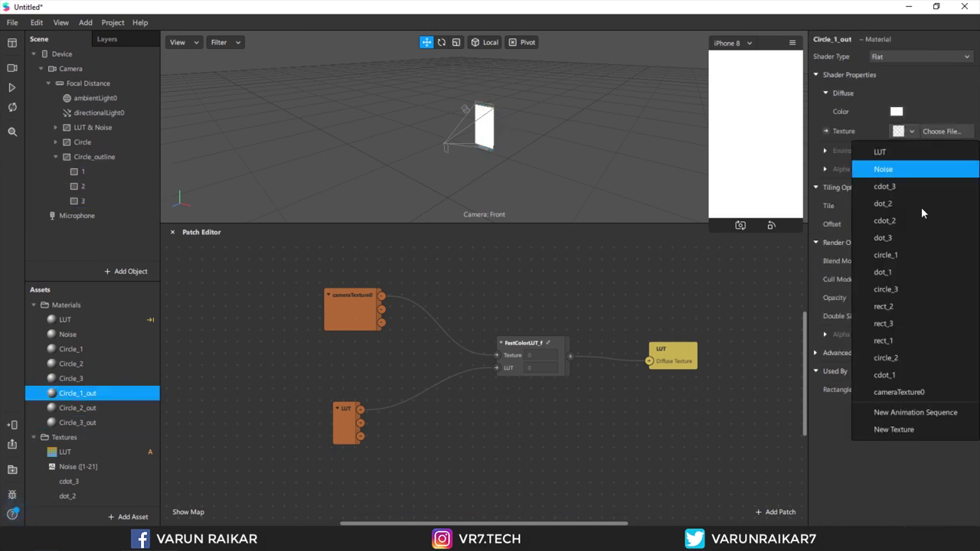
pyautogui.click(920, 207)
pyautogui.click(77, 423)
pyautogui.click(911, 131)
pyautogui.click(915, 188)
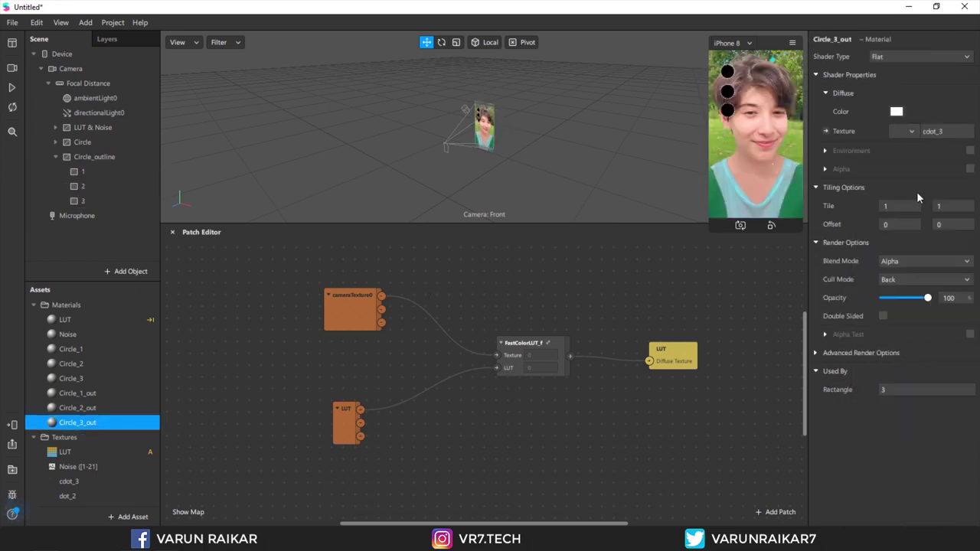
# Duplicate the Circle_outline canvas as Rectangle_outline and select rectangle 1 of the Rectangle group
pyautogui.click(53, 158)
pyautogui.hotkey('ctrl', 'd')
pyautogui.write('Rectangle_outline')
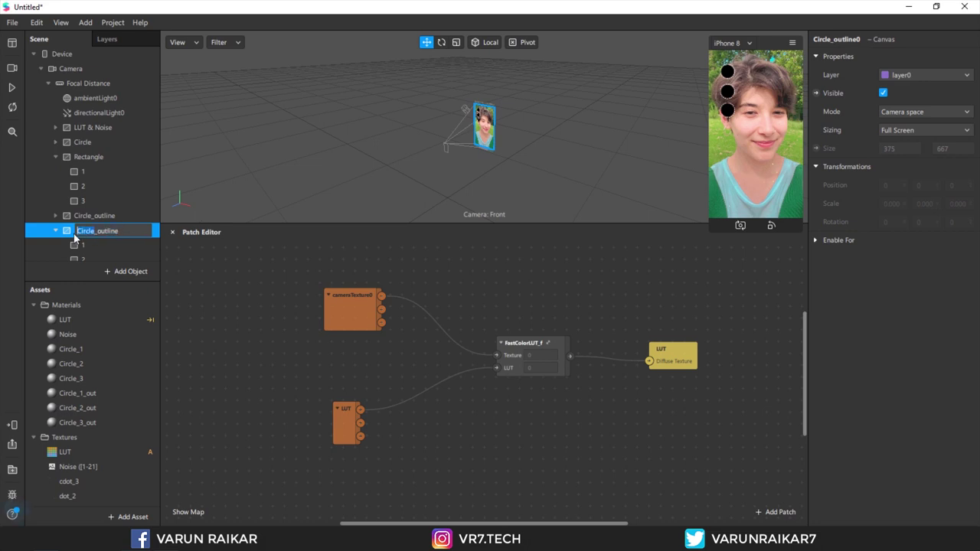
pyautogui.press('Return')
pyautogui.click(92, 193)
pyautogui.click(97, 193)
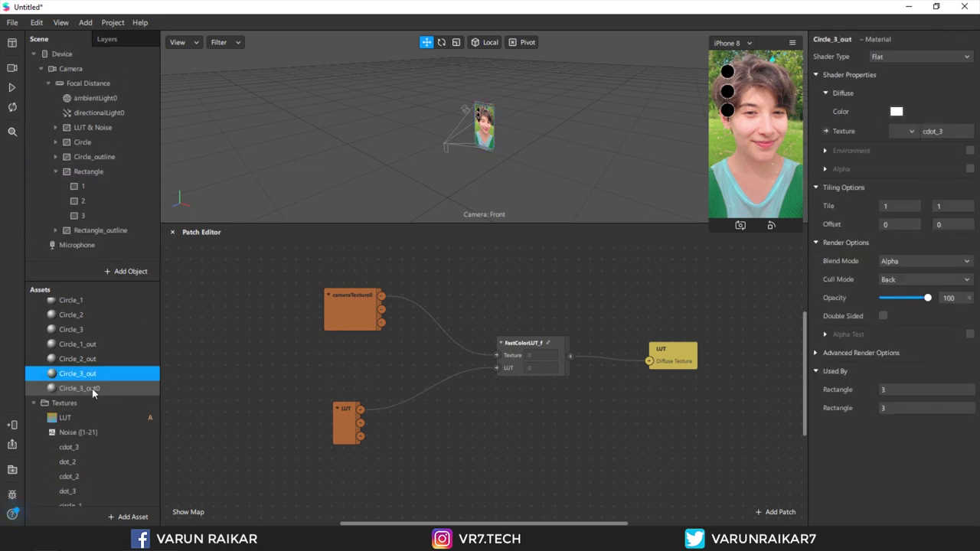
# Rename the Rectangle_4 material to Rect_out_1 and choose its texture
pyautogui.click(92, 388)
pyautogui.doubleClick(91, 408)
pyautogui.write('Rect_out_1')
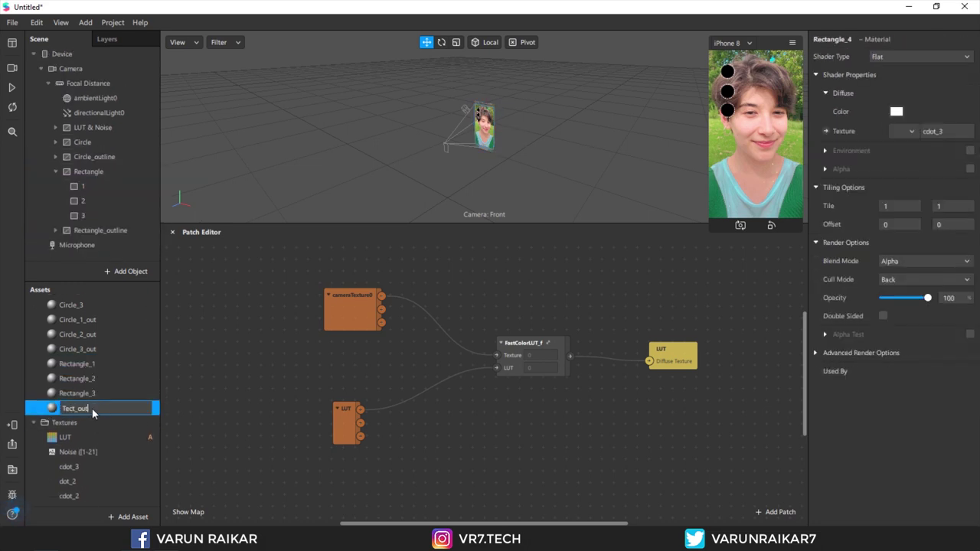
pyautogui.press('Return')
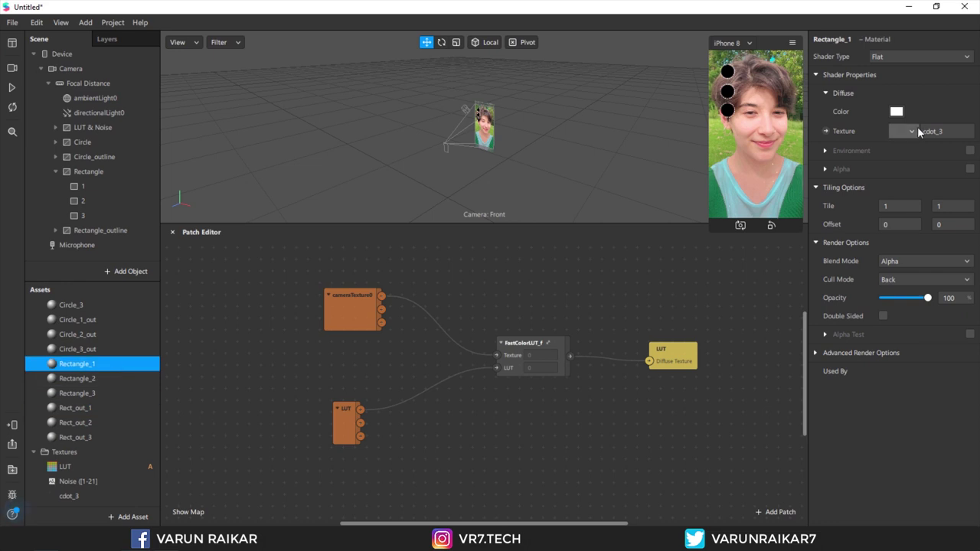
pyautogui.click(913, 131)
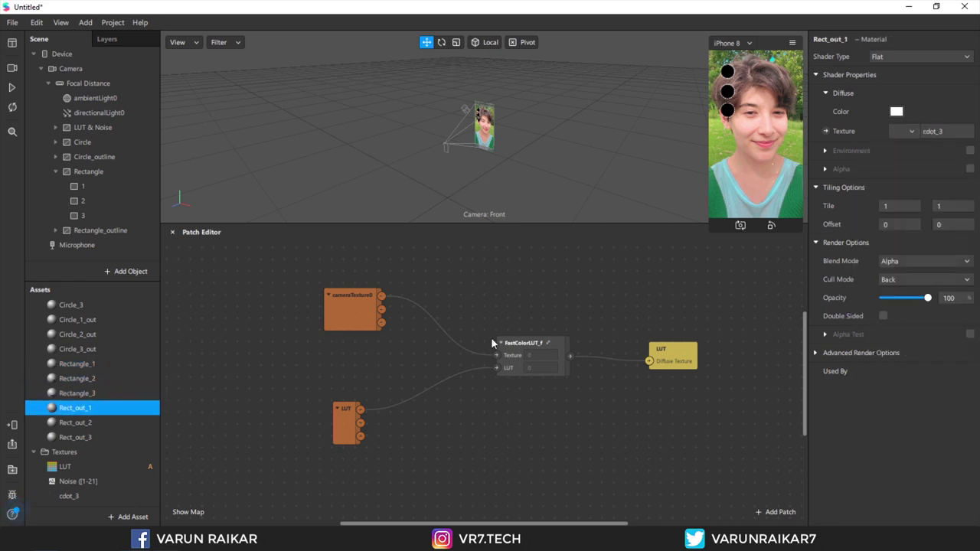
pyautogui.click(912, 131)
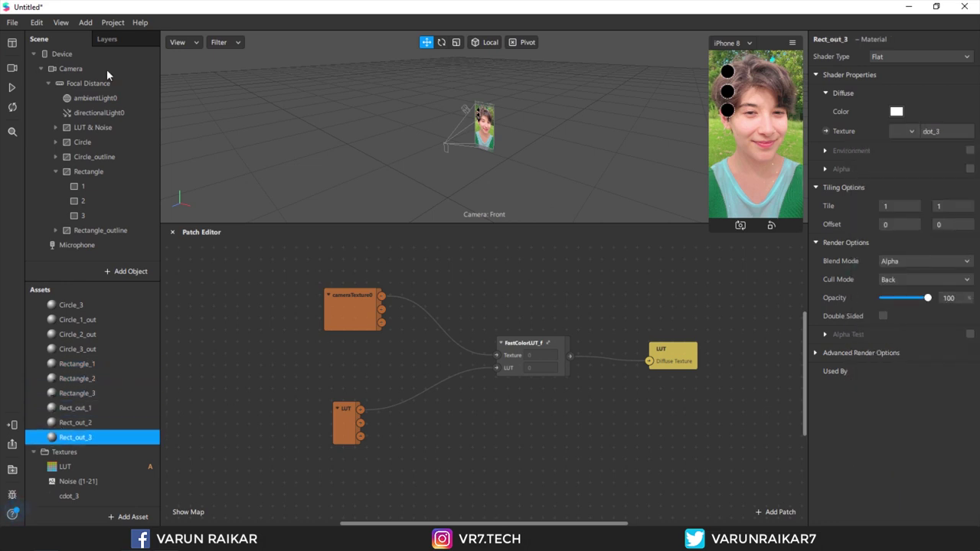
# Give outline rectangle 3 the Rect_out_3 material and check the shapes in an enlarged preview
pyautogui.click(83, 186)
pyautogui.click(82, 215)
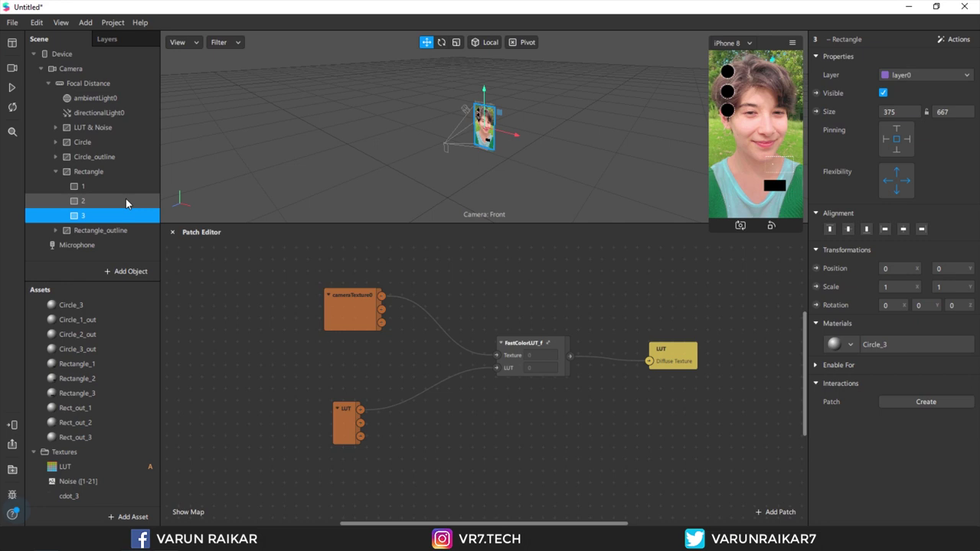
pyautogui.click(880, 346)
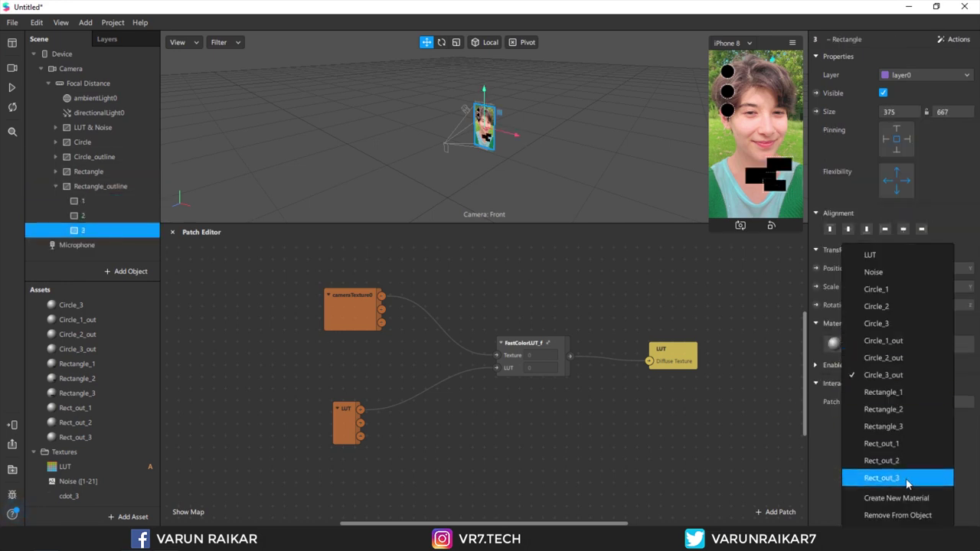
pyautogui.click(907, 479)
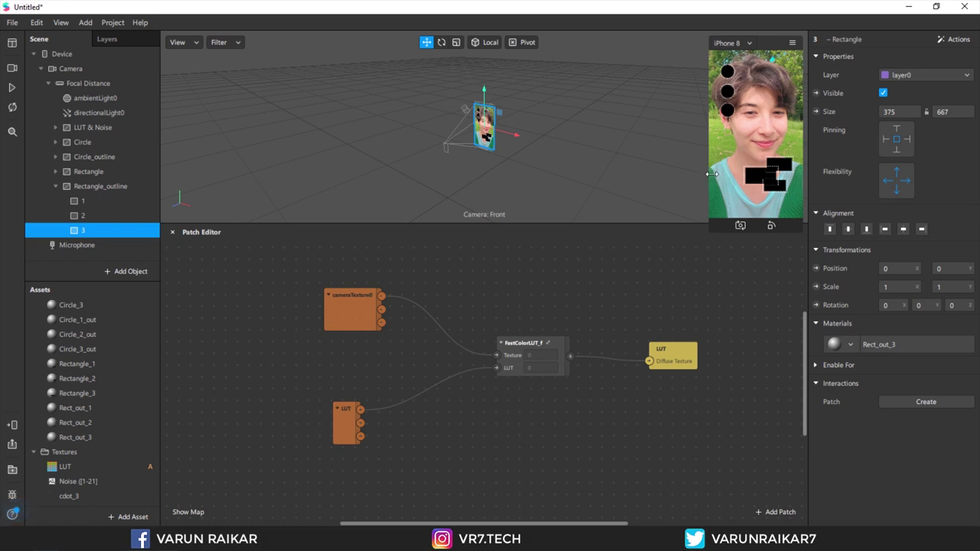
pyautogui.moveTo(711, 175); pyautogui.dragTo(434, 175)
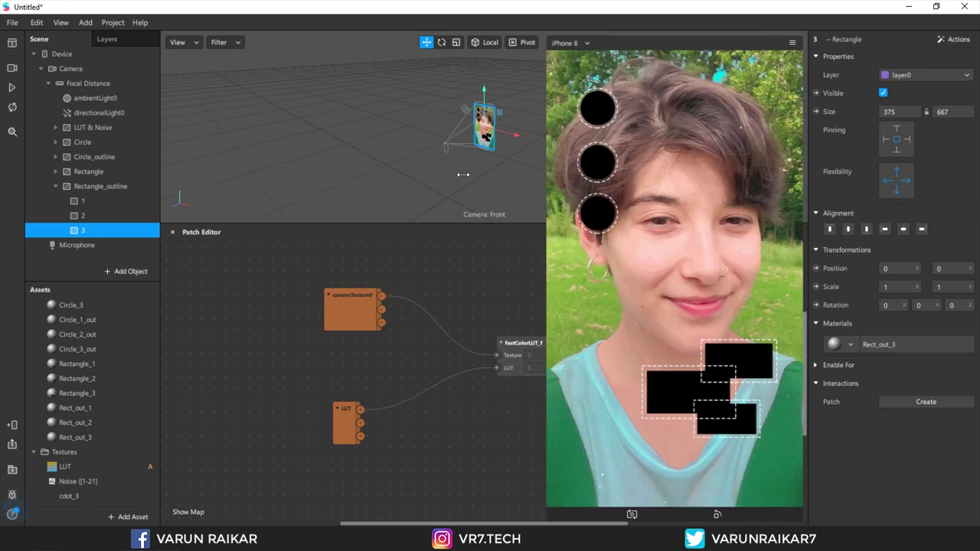
pyautogui.moveTo(548, 196); pyautogui.dragTo(681, 212)
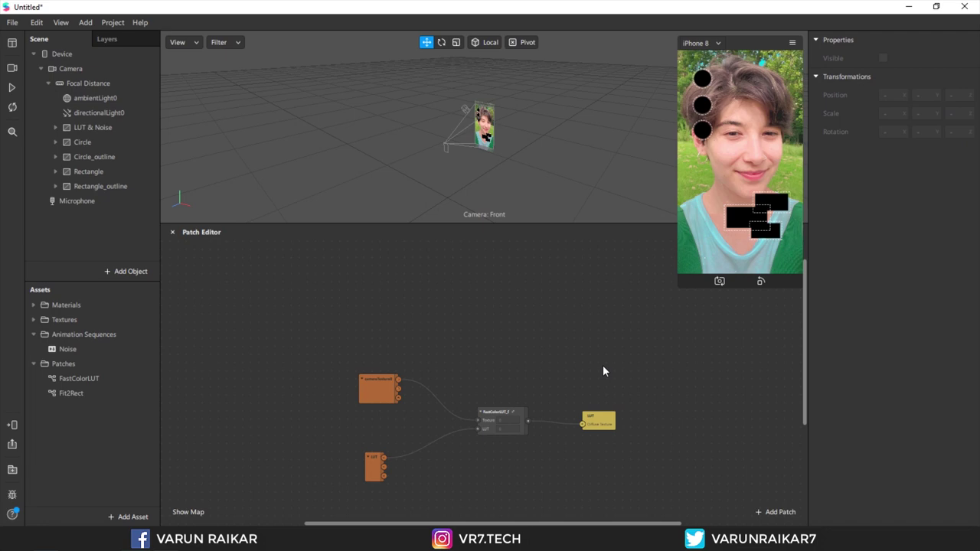
# Add a Texture Transform and a Texture Sampler patch and place them side by side
pyautogui.rightClick(574, 314)
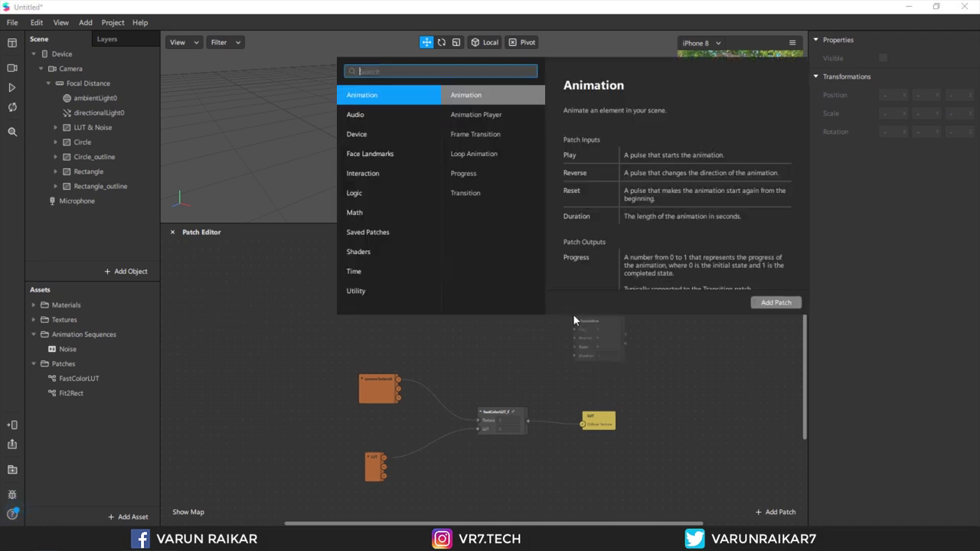
pyautogui.write('tex')
pyautogui.press('Down')
pyautogui.press('Down')
pyautogui.press('Down')
pyautogui.press('Down')
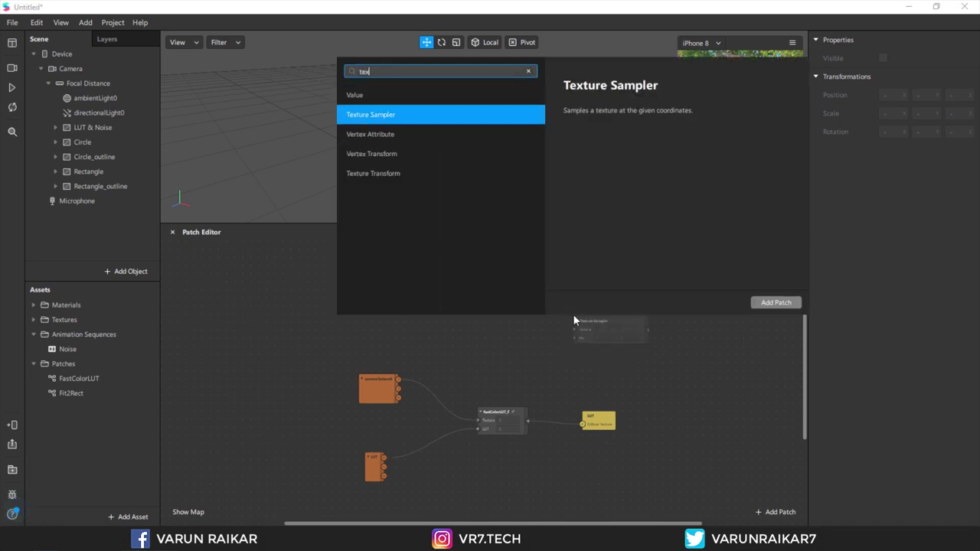
pyautogui.press('Return')
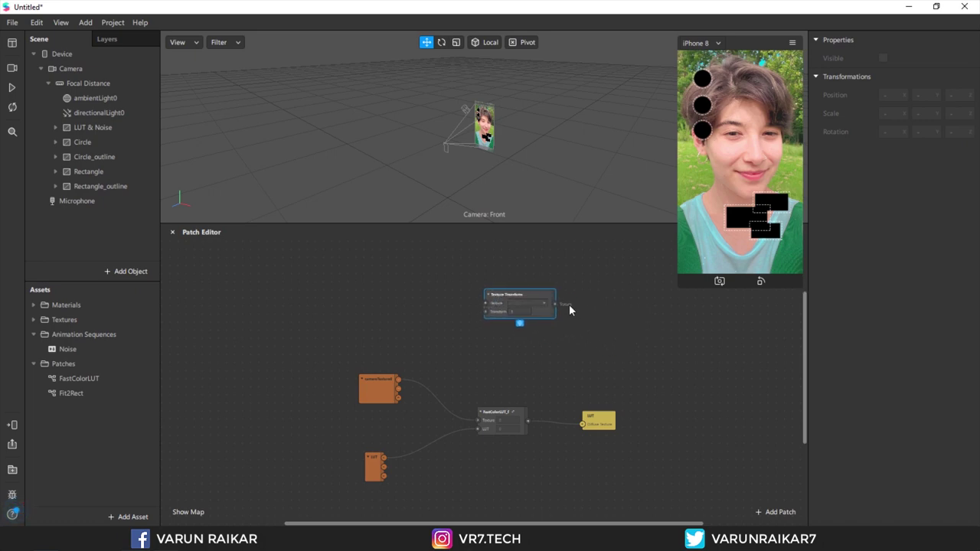
pyautogui.rightClick(595, 312)
pyautogui.write('tex')
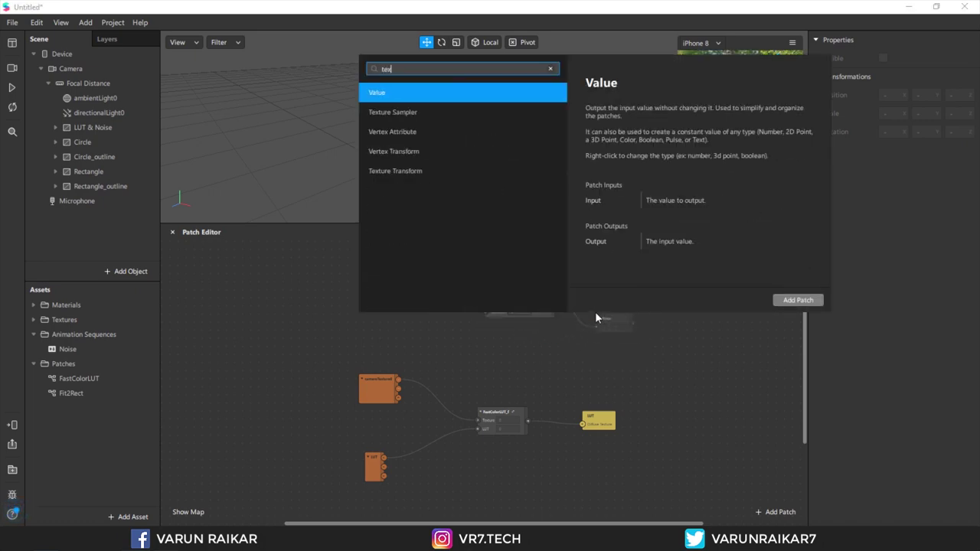
pyautogui.write('ture')
pyautogui.press('Return')
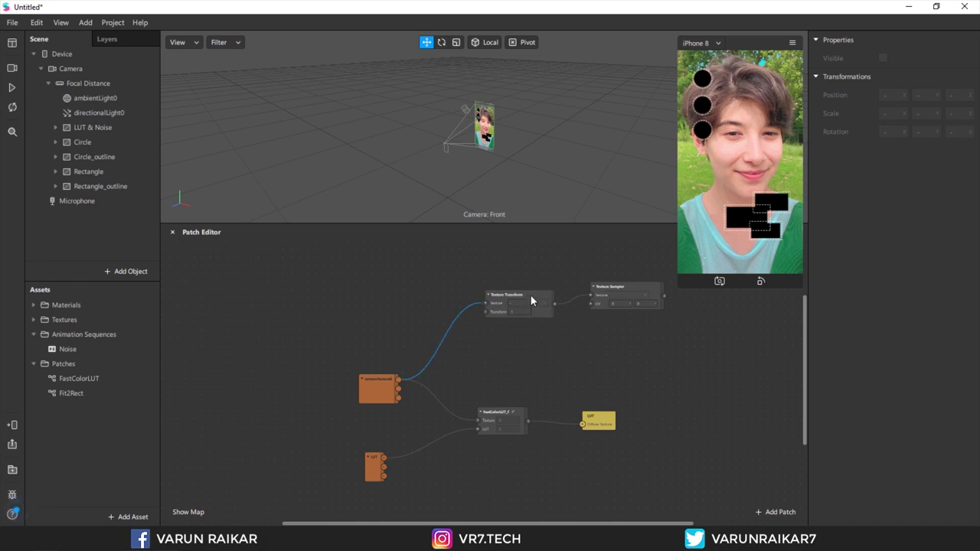
pyautogui.moveTo(529, 300); pyautogui.dragTo(507, 274)
pyautogui.moveTo(621, 286); pyautogui.dragTo(493, 289)
# Duplicate the Transform–Sampler pair twice, align the three pairs in a column, and select the Circle materials
pyautogui.hotkey('ctrl', 'c')
pyautogui.hotkey('ctrl', 'v')
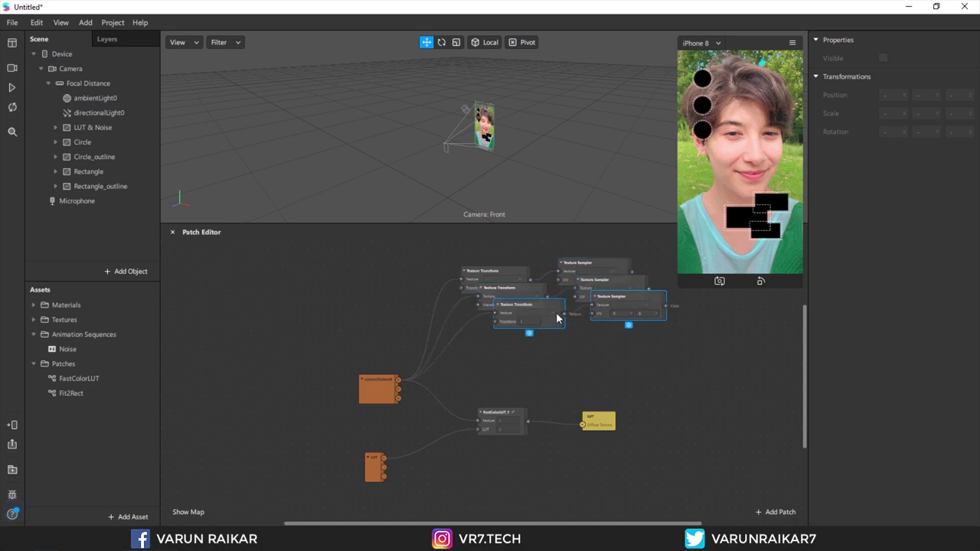
pyautogui.moveTo(557, 314); pyautogui.dragTo(548, 373)
pyautogui.hotkey('ctrl', 'v')
pyautogui.moveTo(527, 316); pyautogui.dragTo(524, 325)
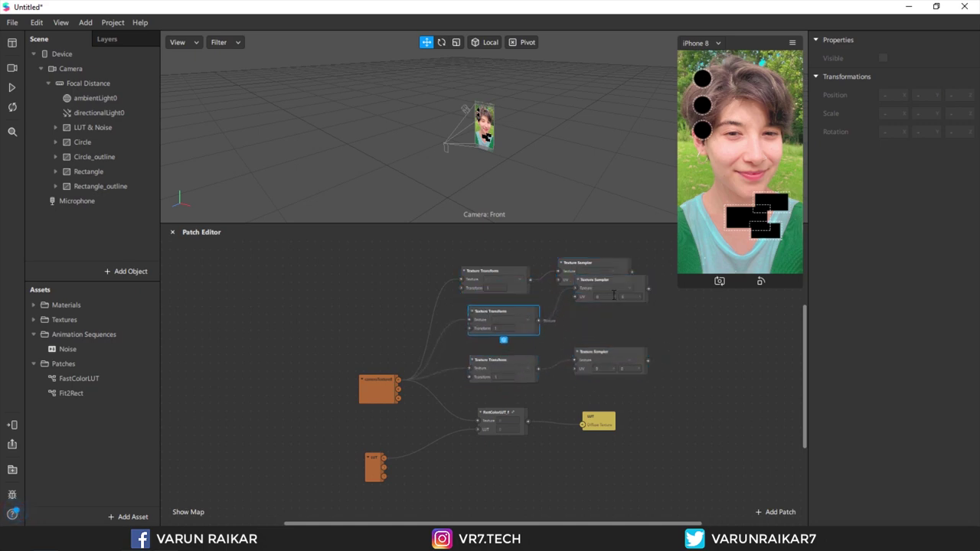
pyautogui.moveTo(628, 291); pyautogui.dragTo(626, 312)
pyautogui.moveTo(565, 524); pyautogui.dragTo(669, 523)
pyautogui.click(491, 392)
pyautogui.moveTo(473, 359); pyautogui.dragTo(473, 367)
pyautogui.click(538, 340)
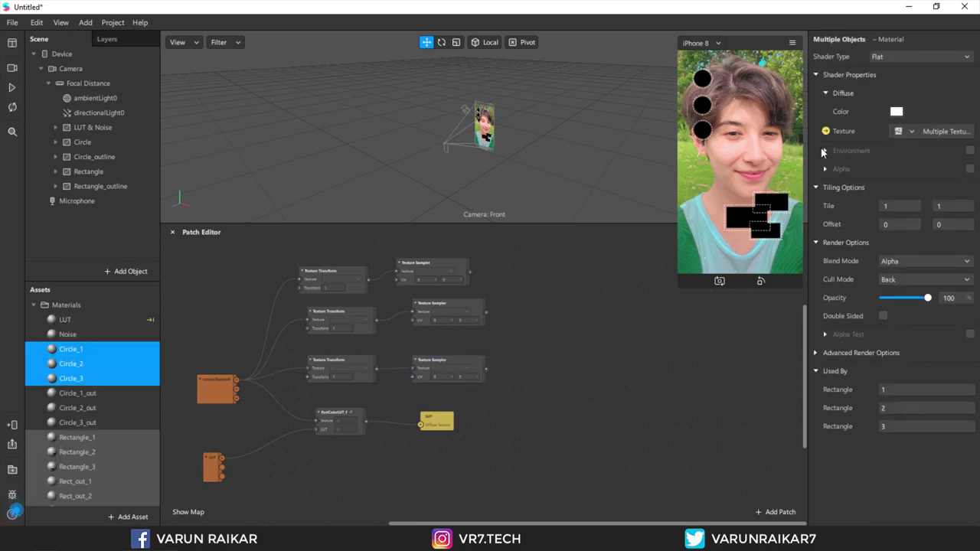
# Create Circle_1–3 texture patches and wire each Texture Sampler output into one, then select Circle_2
pyautogui.click(826, 131)
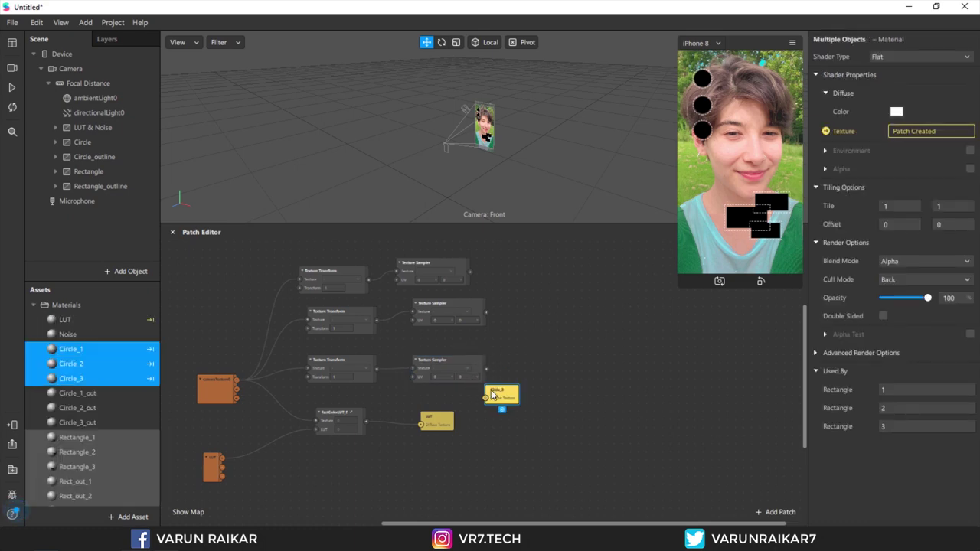
pyautogui.moveTo(509, 395); pyautogui.dragTo(555, 361)
pyautogui.moveTo(498, 398); pyautogui.dragTo(470, 271)
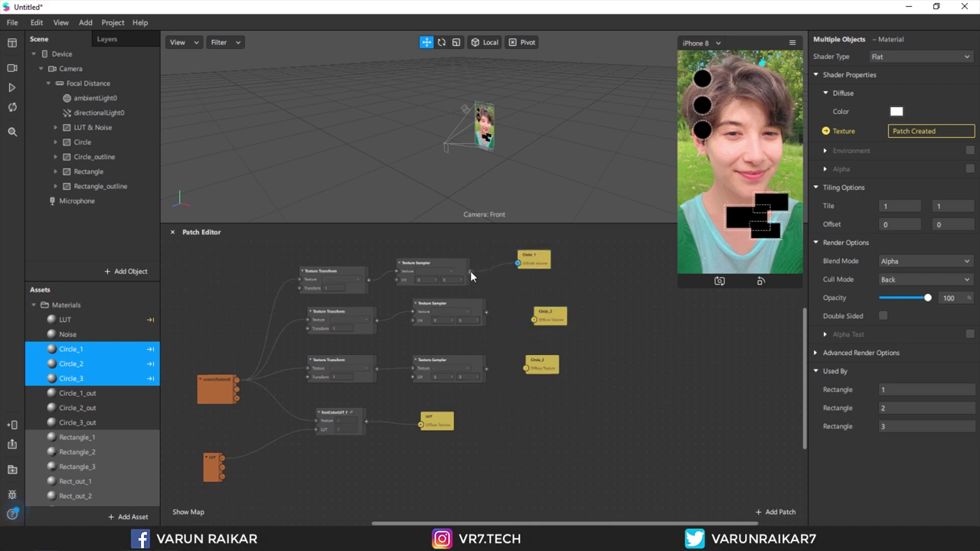
pyautogui.moveTo(528, 320); pyautogui.dragTo(486, 311)
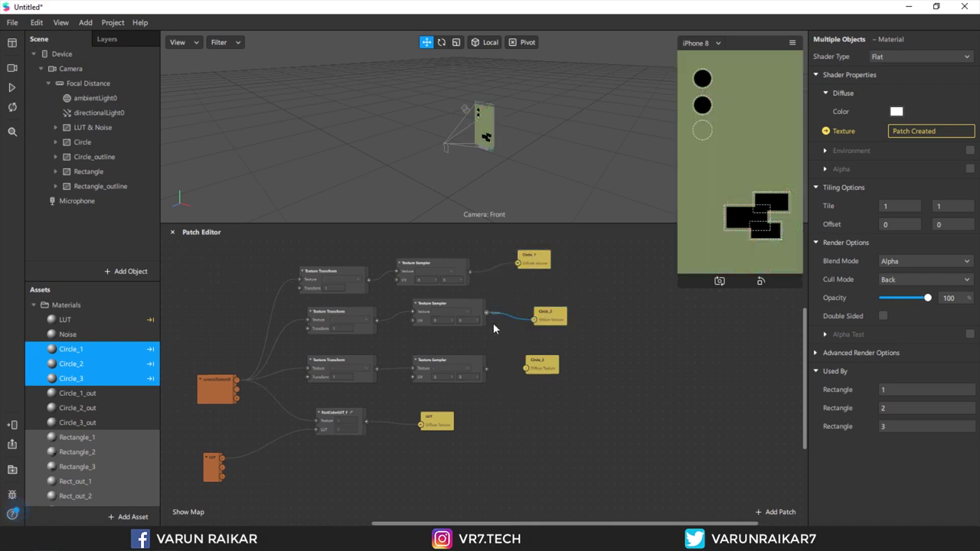
pyautogui.moveTo(485, 369); pyautogui.dragTo(487, 369)
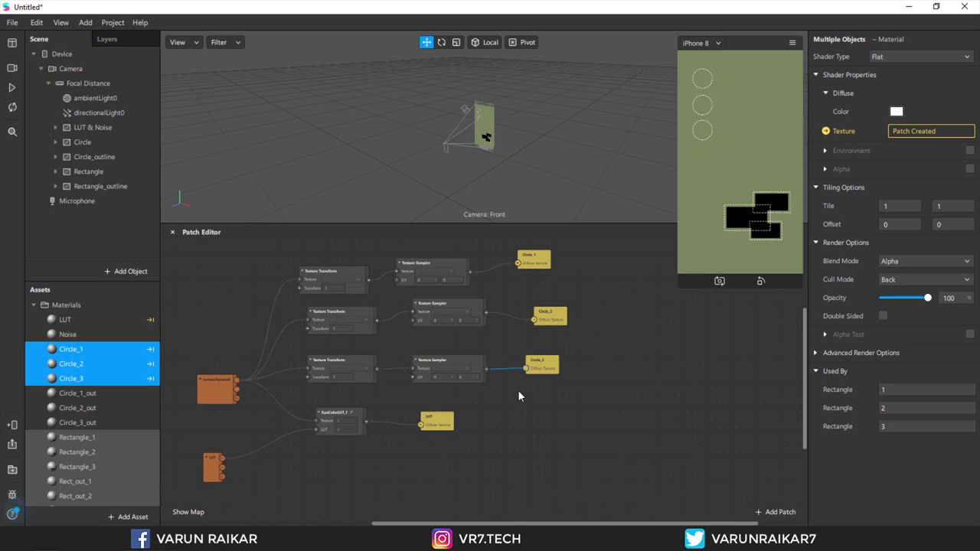
pyautogui.click(77, 320)
pyautogui.click(76, 363)
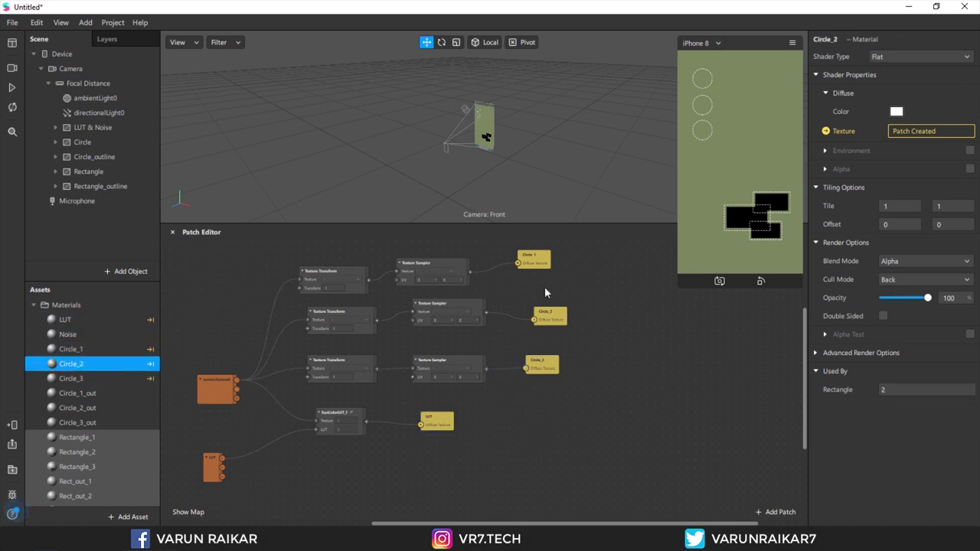
# Check which material each circle uses, then enable alpha on Circle_1 using the circle_1 texture
pyautogui.click(55, 142)
pyautogui.click(95, 157)
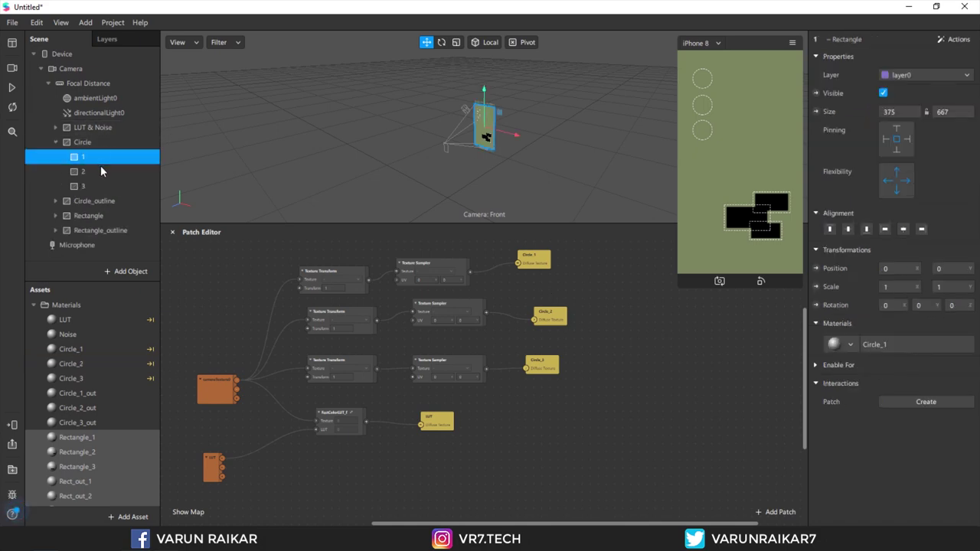
pyautogui.click(101, 170)
pyautogui.click(107, 185)
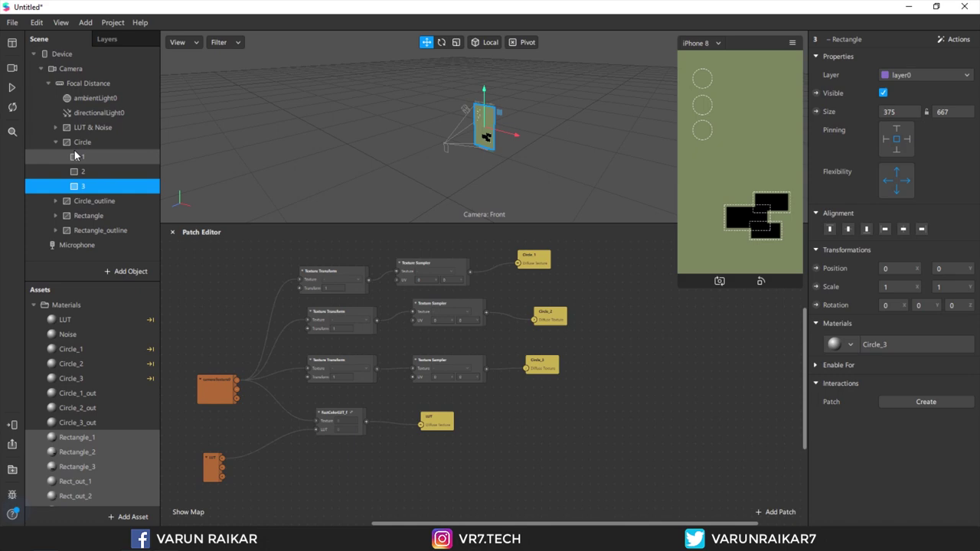
pyautogui.click(55, 143)
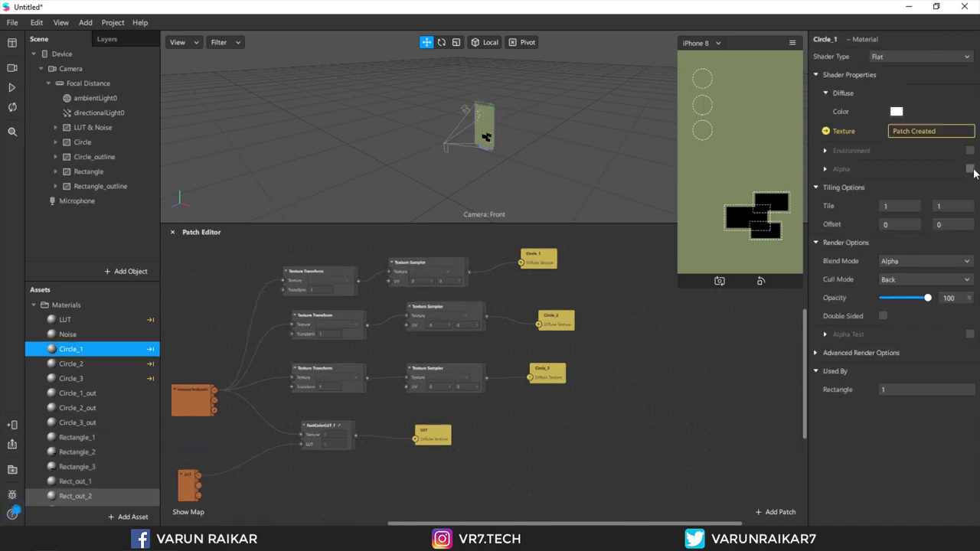
pyautogui.click(970, 168)
pyautogui.click(911, 207)
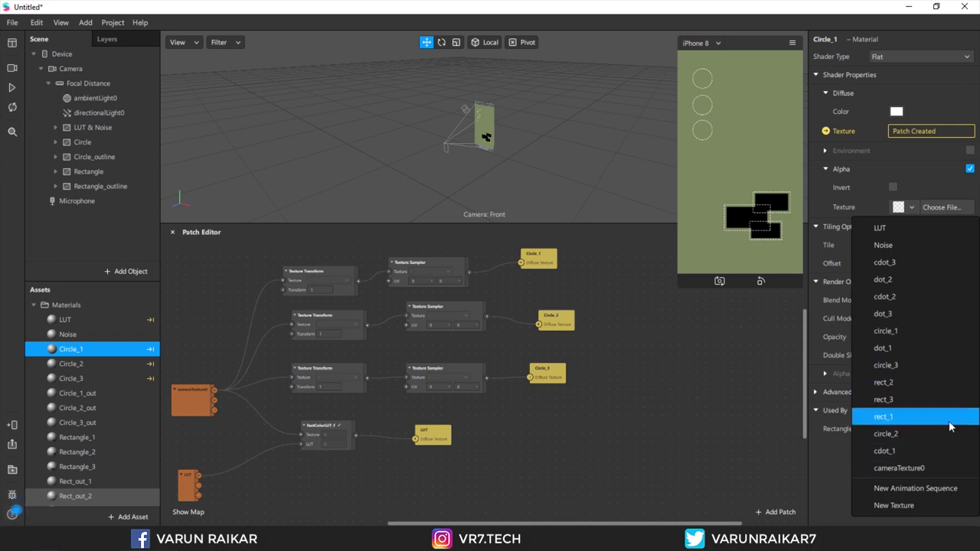
pyautogui.click(930, 347)
pyautogui.click(914, 213)
pyautogui.click(917, 318)
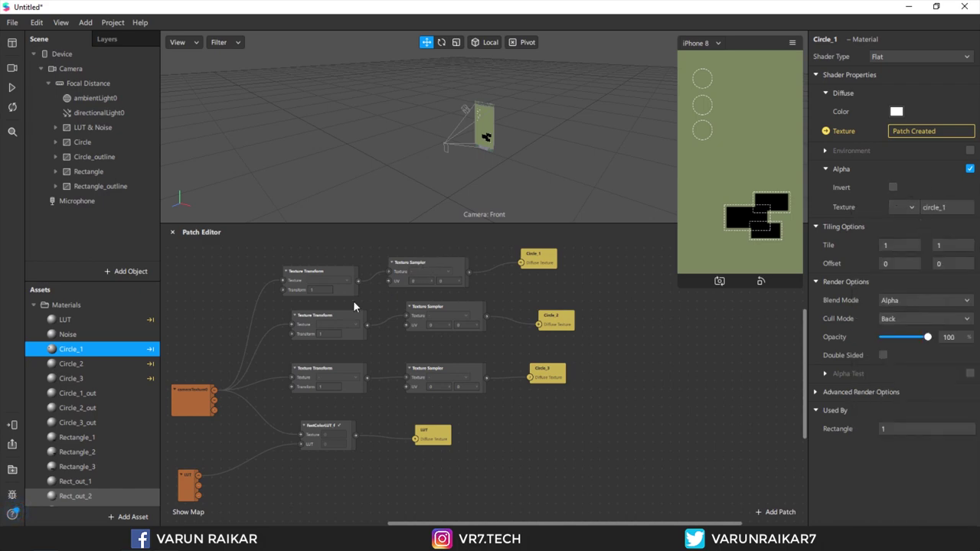
# Enable alpha on Circle_2 with circle_2 and on Circle_3 with circle_3
pyautogui.press('Down')
pyautogui.click(970, 169)
pyautogui.click(914, 208)
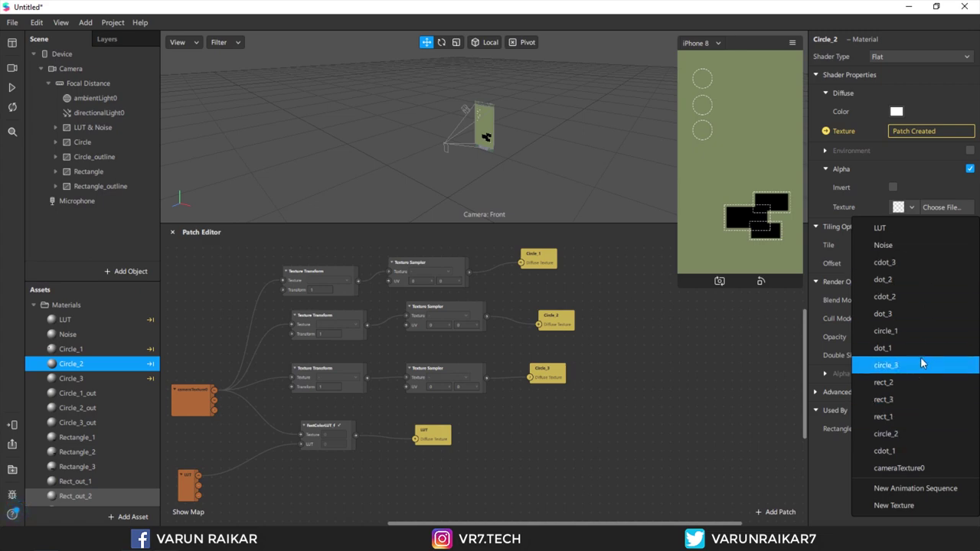
pyautogui.click(920, 434)
pyautogui.click(157, 378)
pyautogui.click(970, 169)
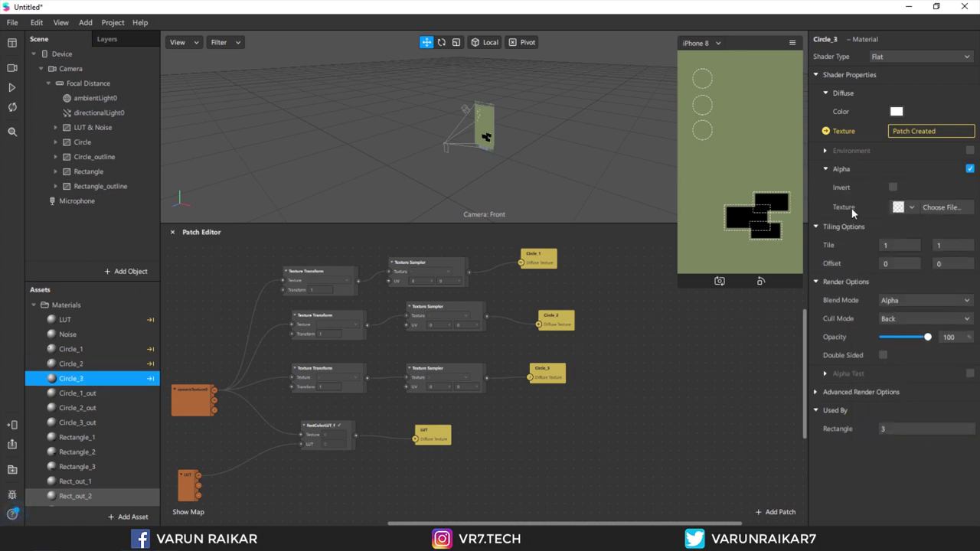
pyautogui.click(911, 207)
pyautogui.click(932, 361)
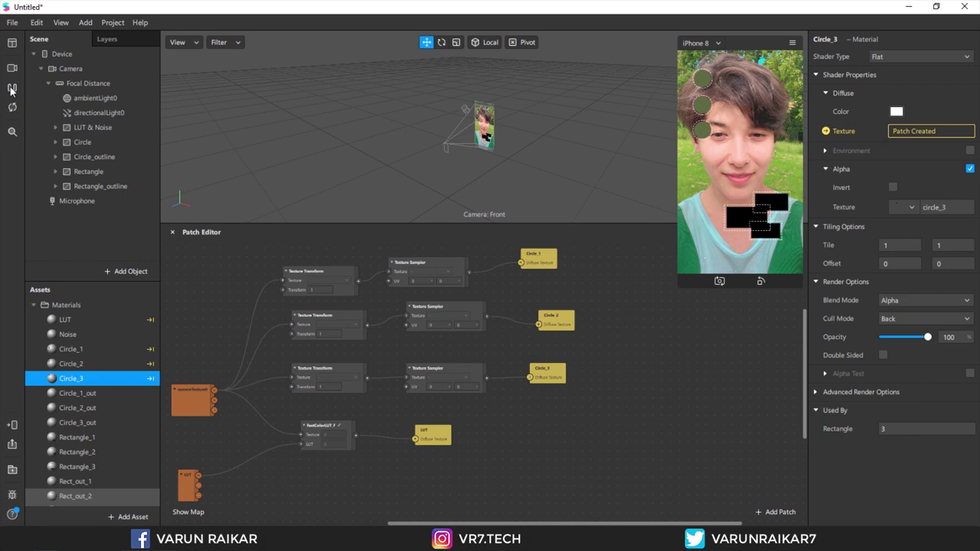
# Enlarge and zoom into the Patch Editor, then set the top sampler's UV x to 0.5
pyautogui.scroll(3, 443, 287)
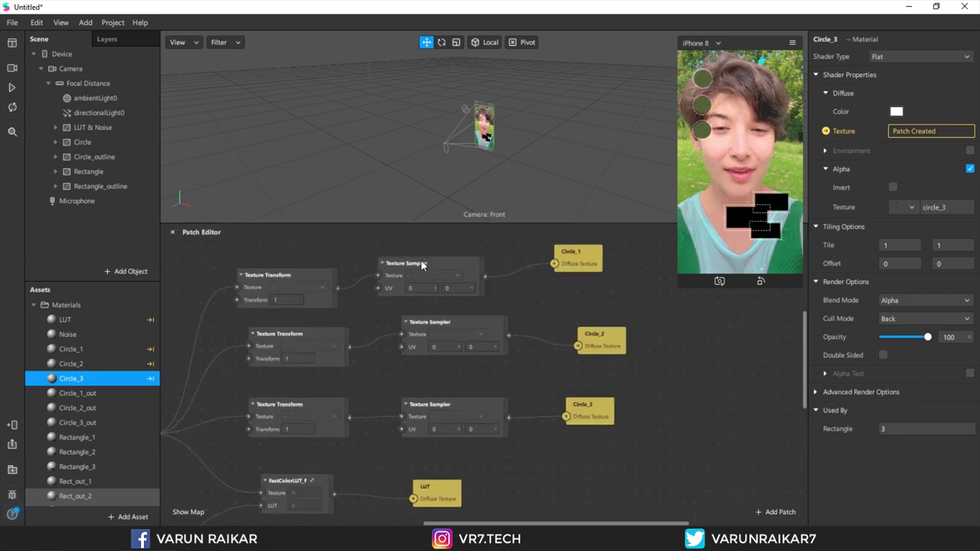
pyautogui.moveTo(464, 221); pyautogui.dragTo(466, 92)
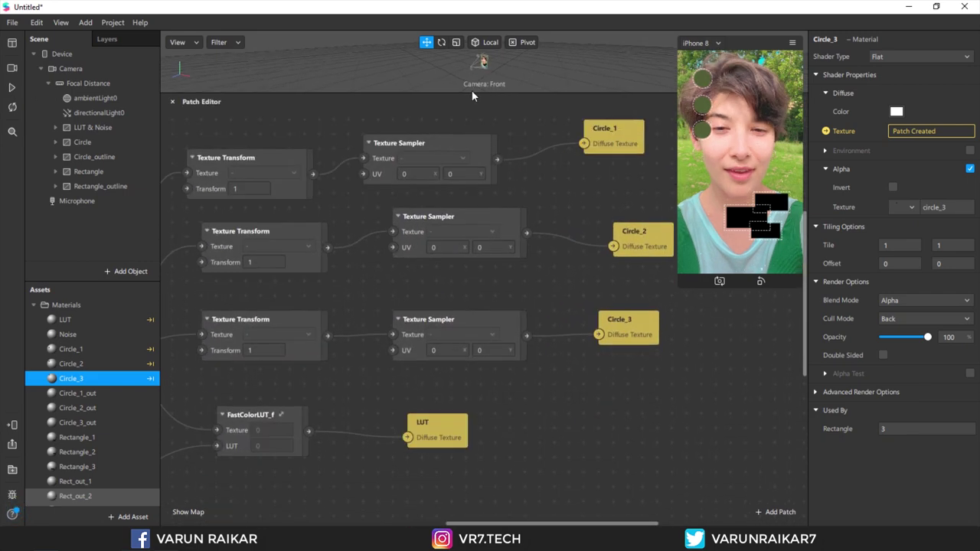
pyautogui.scroll(2, 476, 180)
pyautogui.scroll(1, 474, 230)
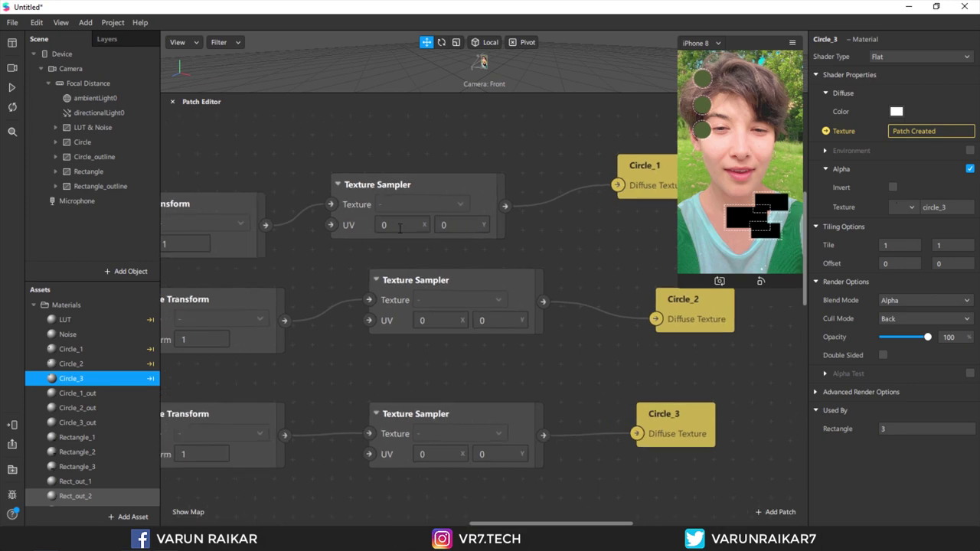
pyautogui.click(399, 225)
pyautogui.write('.5')
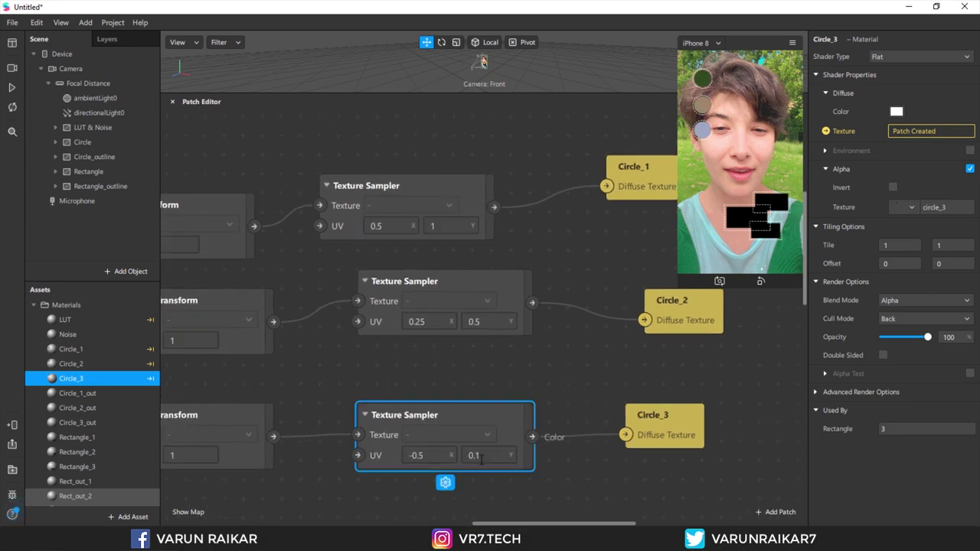
# Check the sampled colours in the camera preview and deselect the bottom Texture Sampler
pyautogui.click(13, 88)
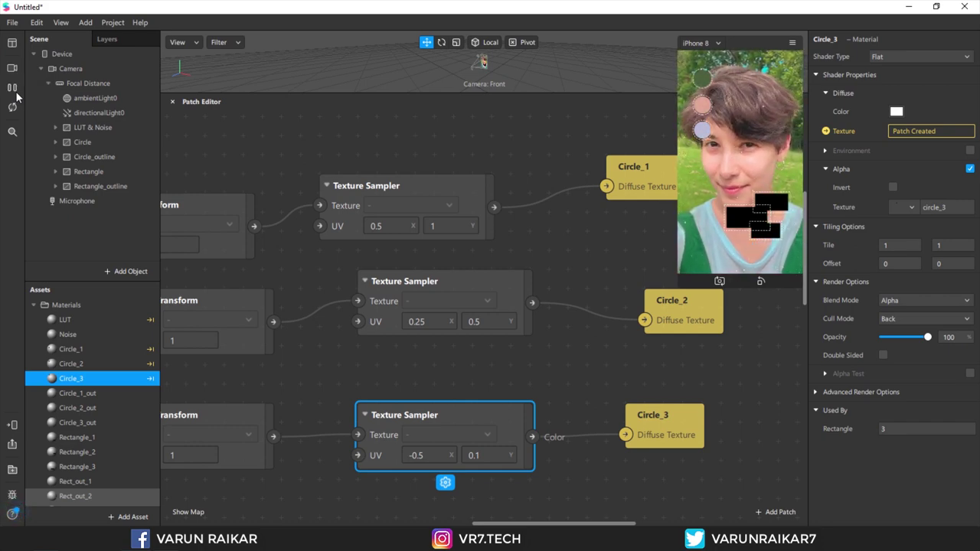
pyautogui.click(13, 88)
pyautogui.click(581, 278)
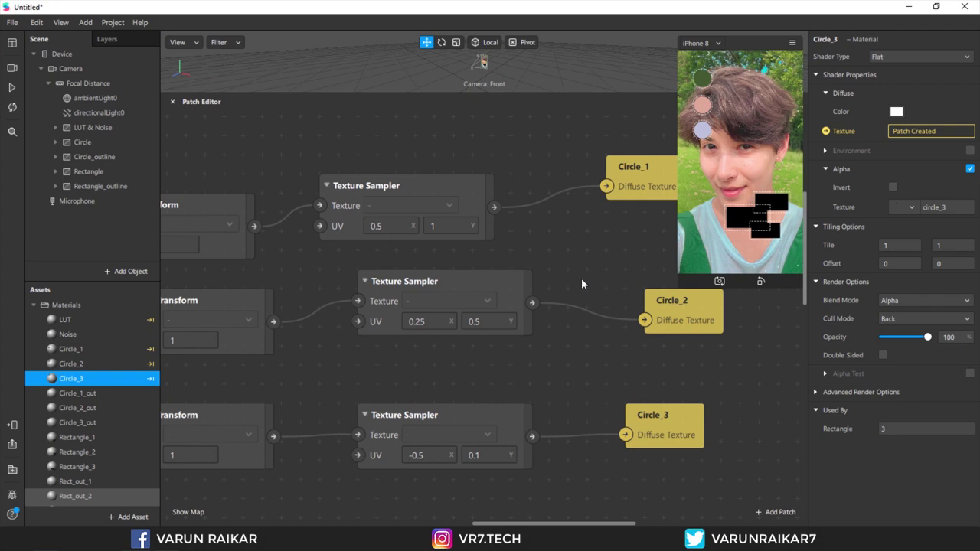
pyautogui.scroll(-5, 578, 279)
pyautogui.scroll(3, 575, 403)
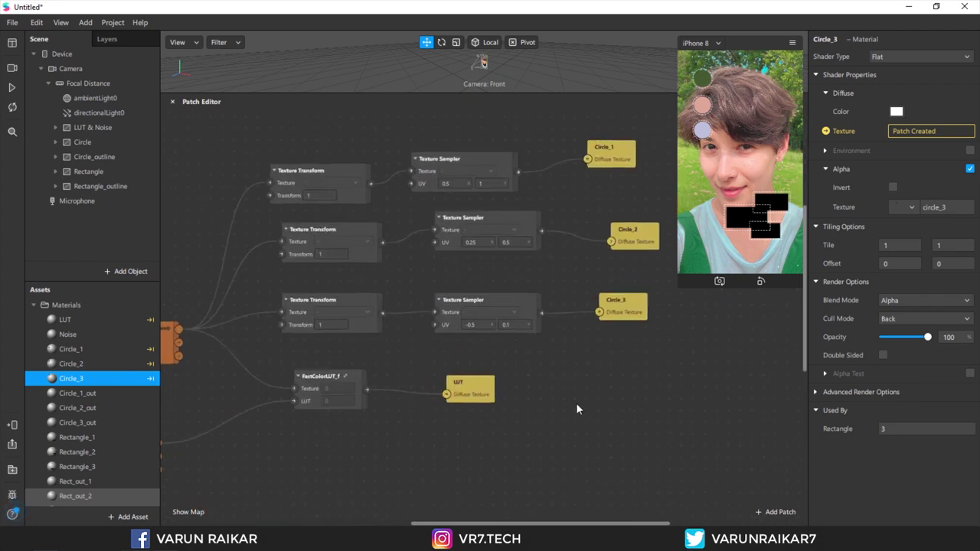
pyautogui.scroll(-3, 581, 435)
pyautogui.scroll(2, 579, 430)
pyautogui.scroll(2, 579, 430)
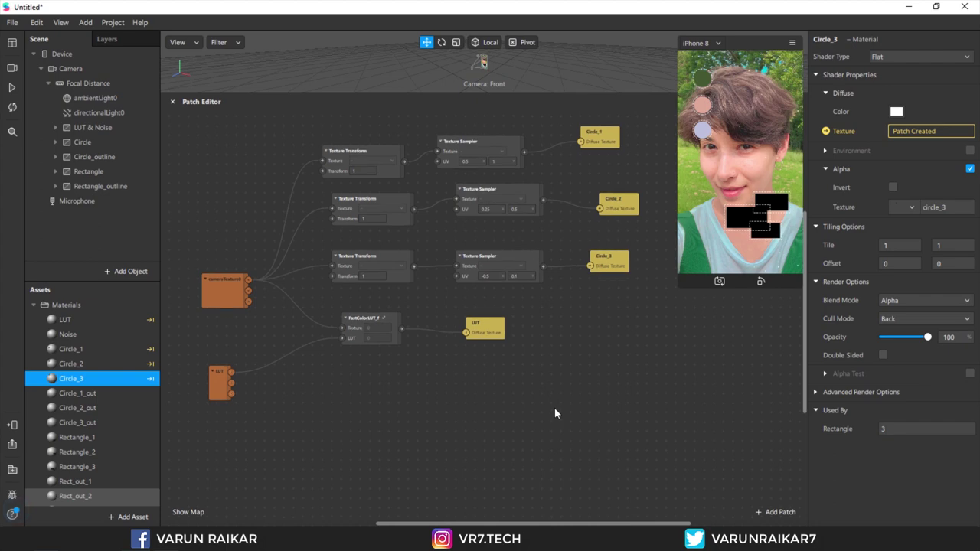
# Duplicate the FastColorLUT patch three times and arrange the copies in a column
pyautogui.click(369, 327)
pyautogui.scroll(-3, 418, 235)
pyautogui.hotkey('ctrl', 'd')
pyautogui.hotkey('ctrl', 'd')
pyautogui.hotkey('ctrl', 'd')
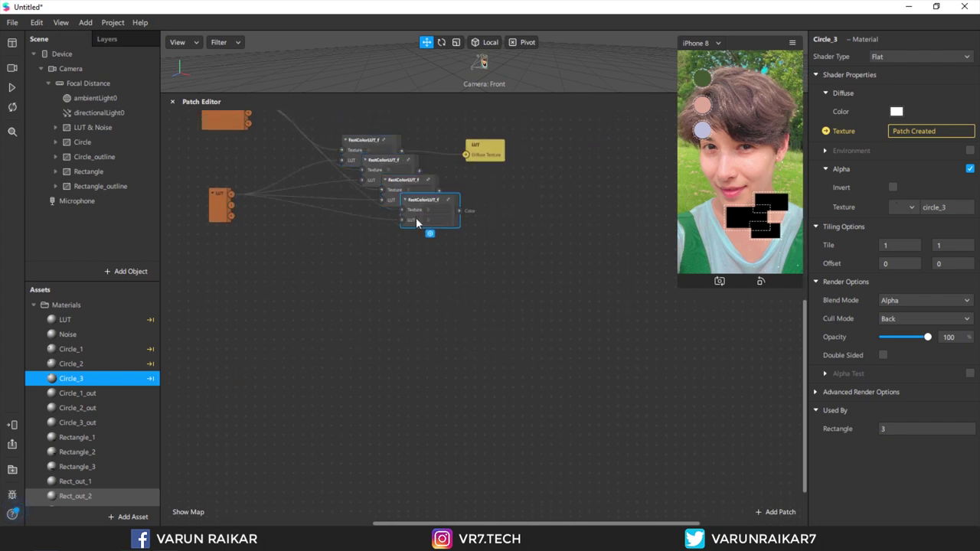
pyautogui.moveTo(416, 218); pyautogui.dragTo(376, 338)
pyautogui.moveTo(404, 184); pyautogui.dragTo(381, 213)
pyautogui.moveTo(379, 320); pyautogui.dragTo(378, 290)
pyautogui.scroll(1, 480, 281)
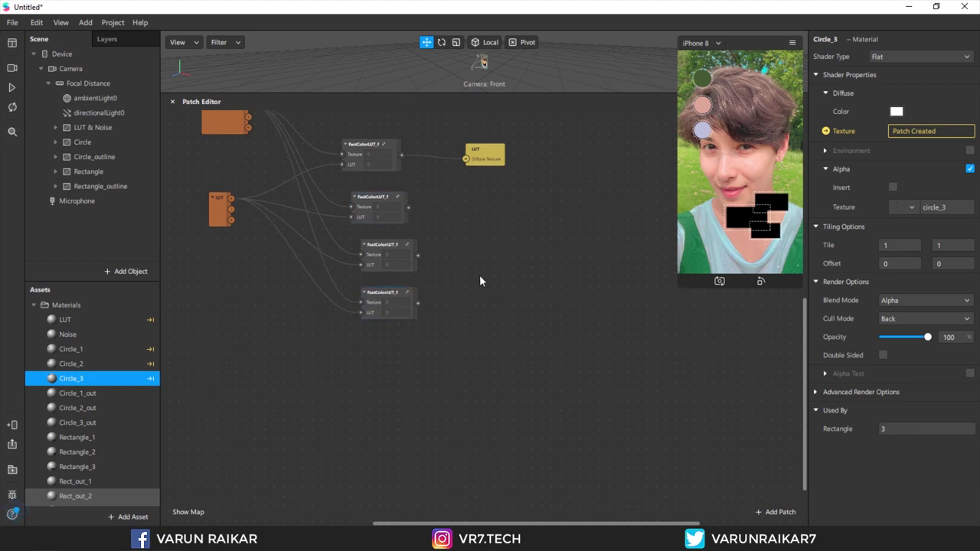
pyautogui.scroll(2, 416, 276)
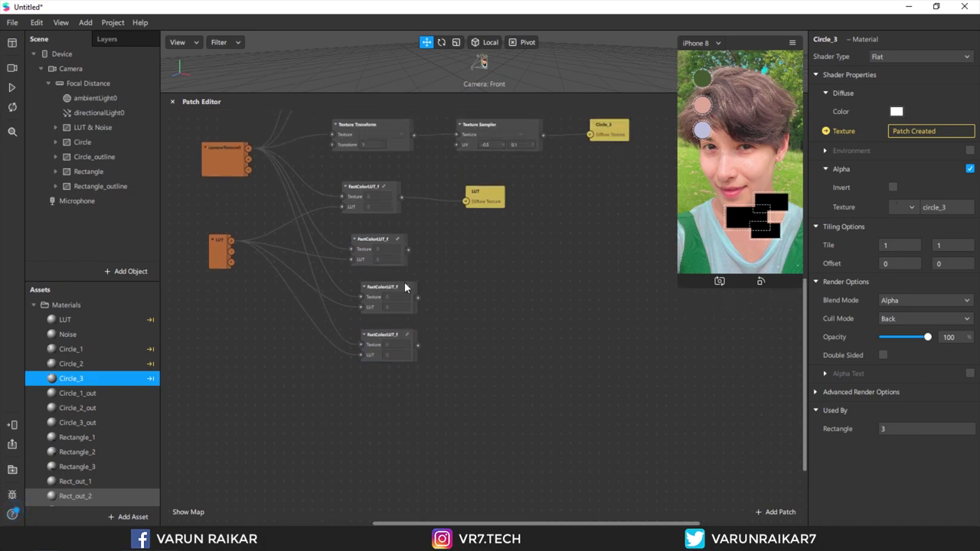
pyautogui.scroll(-2, 76, 383)
pyautogui.scroll(2, 53, 368)
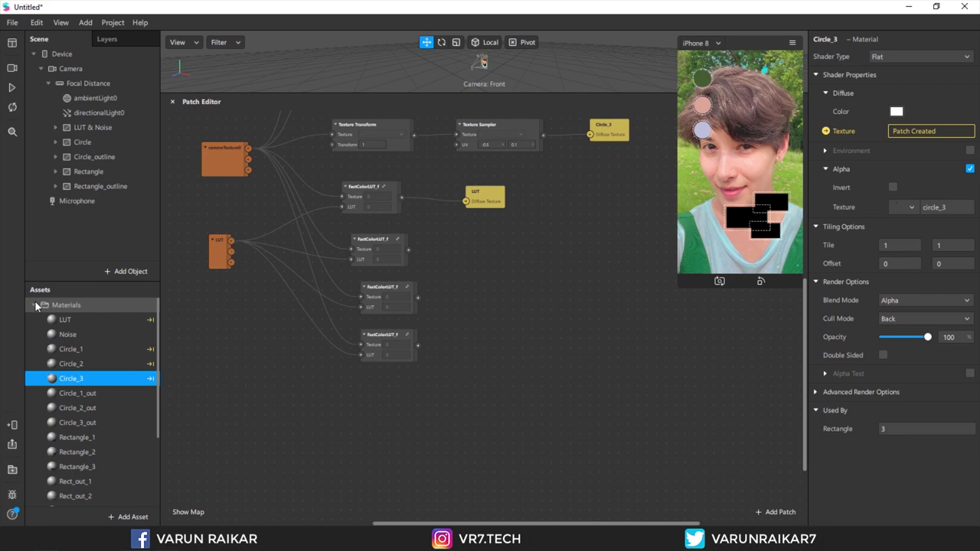
# Add a Fit2Rect patch from the assets and paste two more copies beneath it
pyautogui.click(34, 305)
pyautogui.moveTo(72, 393); pyautogui.dragTo(475, 269)
pyautogui.rightClick(525, 280)
pyautogui.click(582, 337)
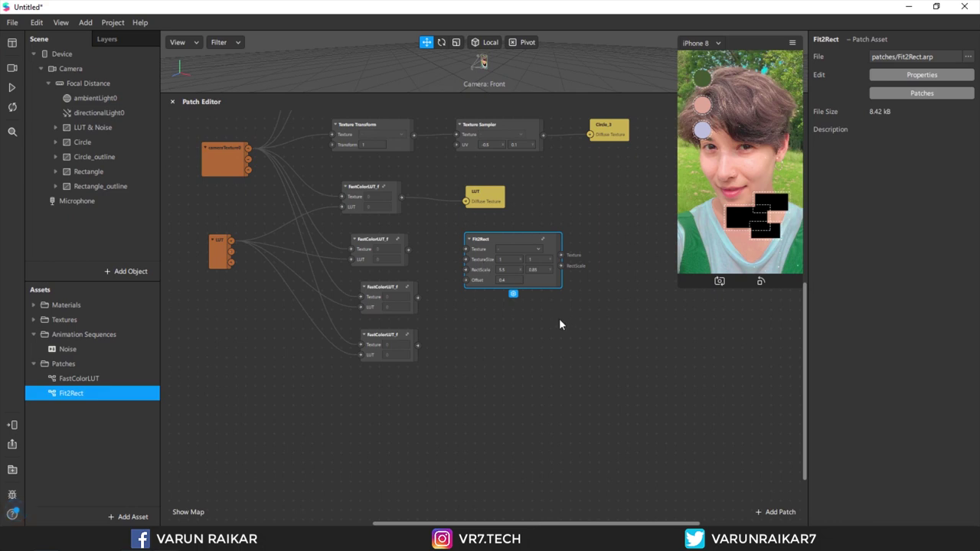
pyautogui.hotkey('ctrl', 'v')
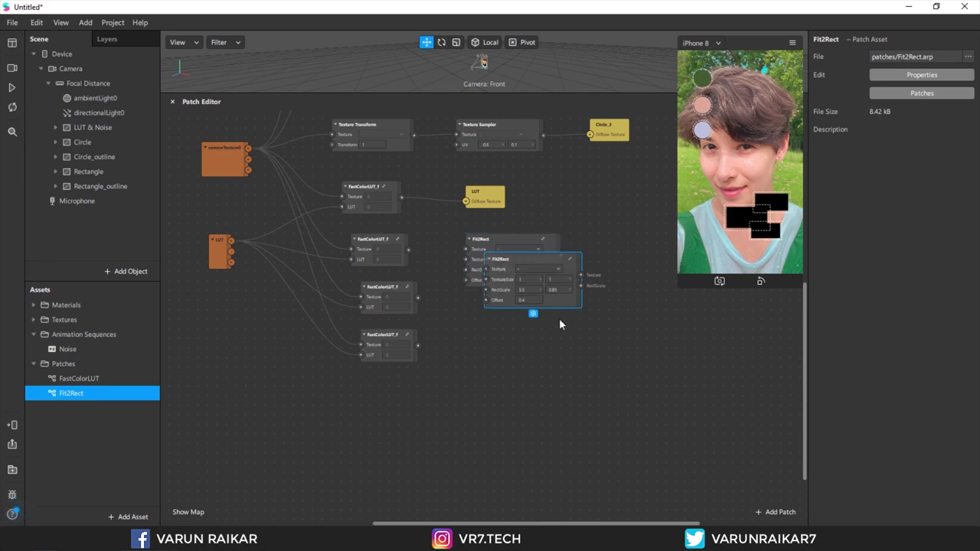
pyautogui.hotkey('ctrl', 'v')
pyautogui.moveTo(535, 297); pyautogui.dragTo(506, 362)
pyautogui.moveTo(491, 254); pyautogui.dragTo(482, 243)
pyautogui.moveTo(501, 300); pyautogui.dragTo(472, 326)
# Wire each lower FastColorLUT_f output into a Fit2Rect Texture input, then select the Rectangle materials
pyautogui.moveTo(408, 249); pyautogui.dragTo(457, 240)
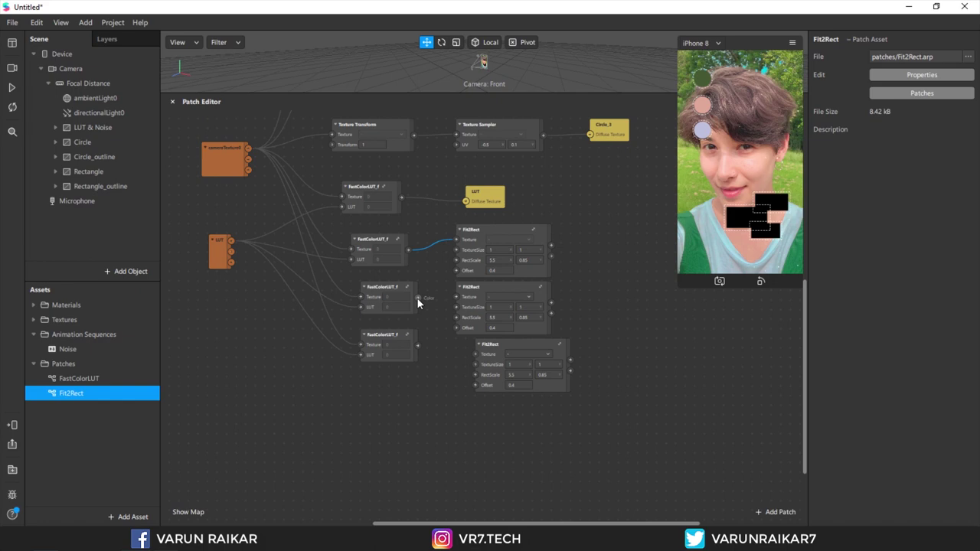
pyautogui.moveTo(457, 294); pyautogui.dragTo(458, 297)
pyautogui.moveTo(475, 353); pyautogui.dragTo(417, 346)
pyautogui.moveTo(386, 348); pyautogui.dragTo(387, 376)
pyautogui.moveTo(484, 341); pyautogui.dragTo(474, 359)
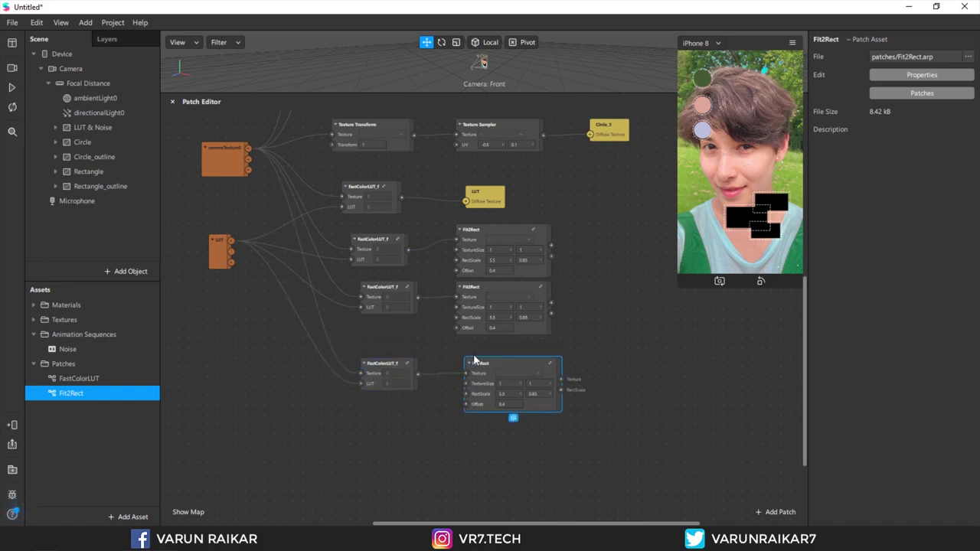
pyautogui.moveTo(512, 303); pyautogui.dragTo(522, 313)
pyautogui.click(593, 319)
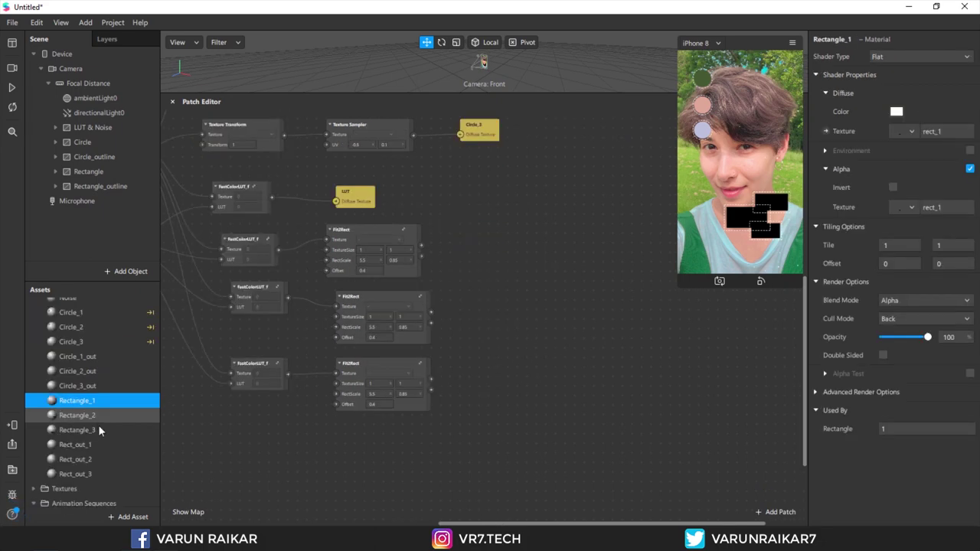
pyautogui.keyDown('shift'); pyautogui.click(76, 429); pyautogui.keyUp('shift')
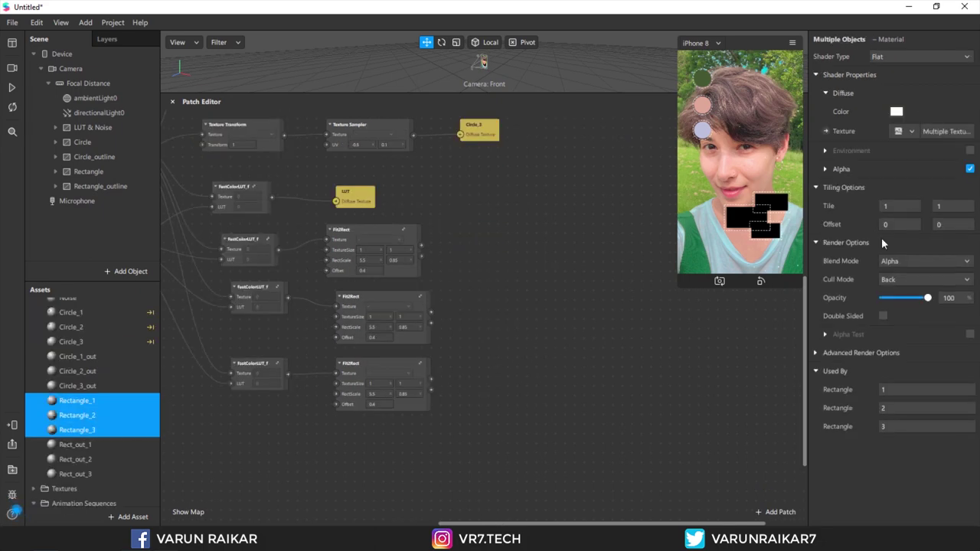
# Create Rectangle_1–3 texture patches and connect the top Fit2Rect output to Rectangle_1's texture
pyautogui.click(826, 132)
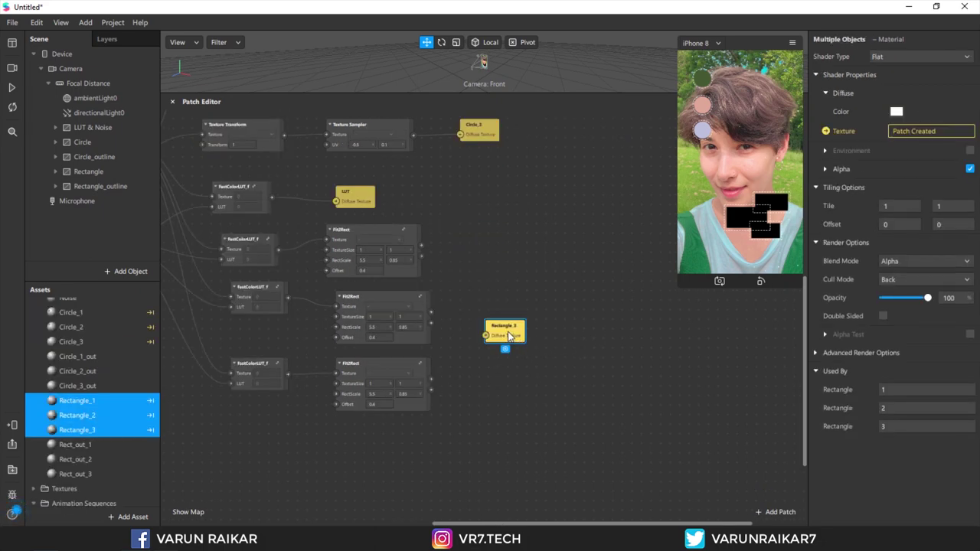
pyautogui.moveTo(509, 336); pyautogui.dragTo(522, 384)
pyautogui.moveTo(509, 337); pyautogui.dragTo(499, 234)
pyautogui.click(492, 282)
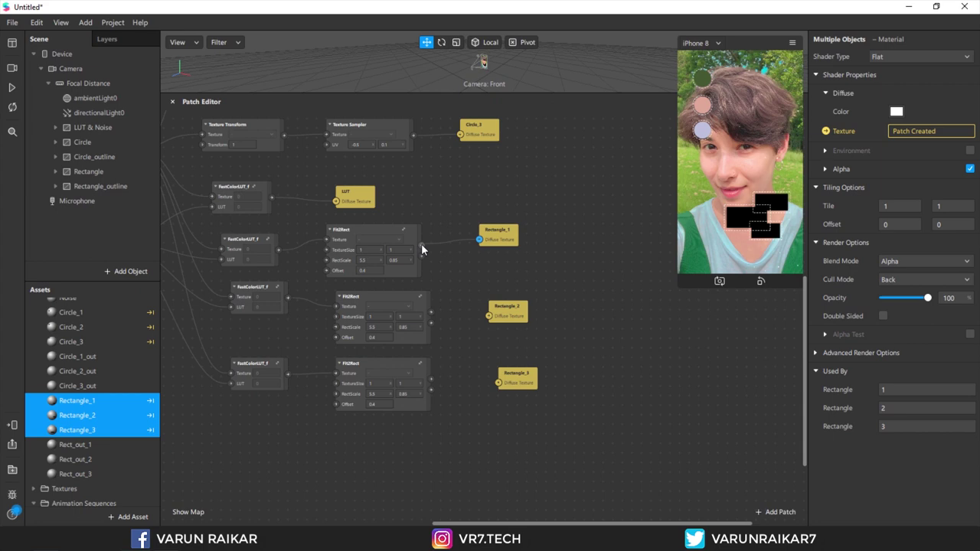
pyautogui.moveTo(421, 244); pyautogui.dragTo(479, 239)
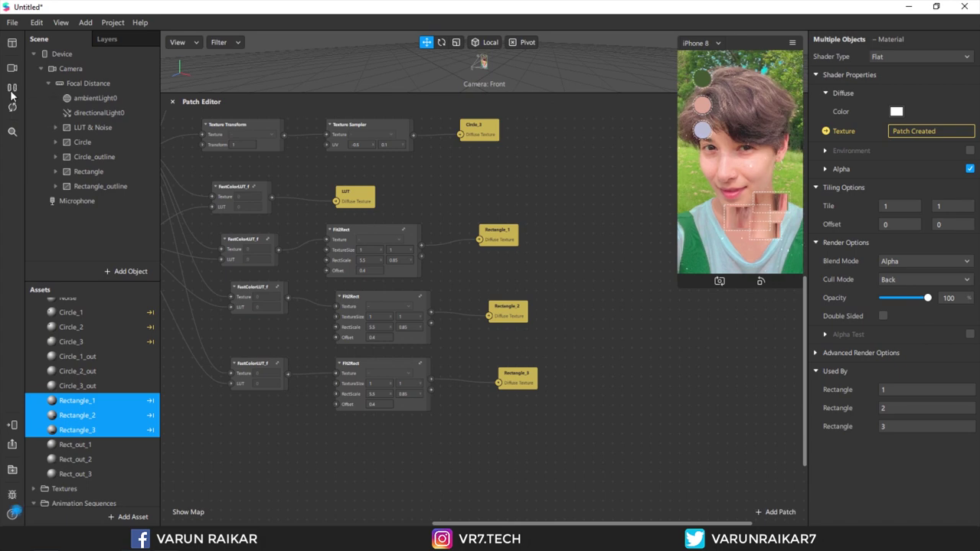
# Reset the Fit2Rect patches to RectScale 1 by 1 and Offset 0
pyautogui.scroll(3, 340, 288)
pyautogui.click(396, 262)
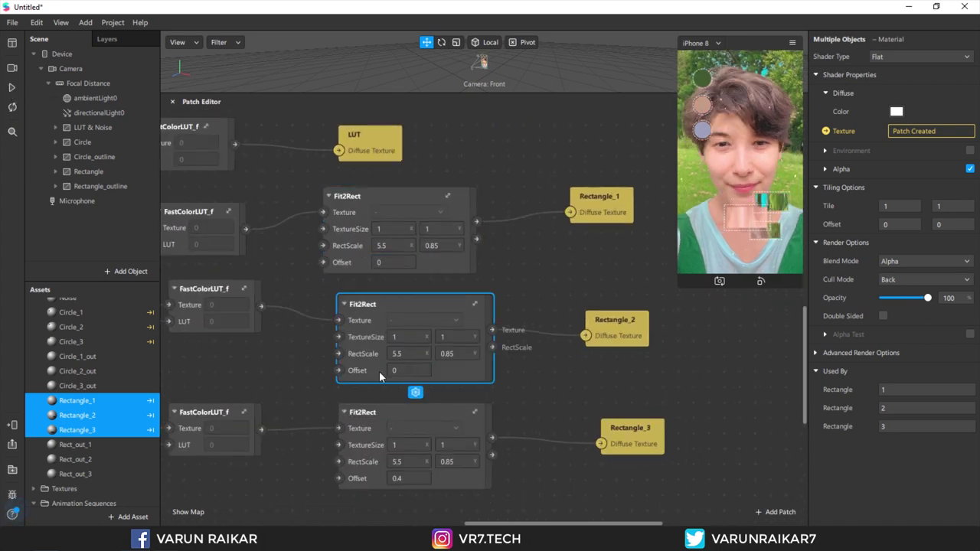
pyautogui.hotkey('ctrl', 'z')
pyautogui.hotkey('ctrl', 'z')
pyautogui.hotkey('ctrl', 'z')
pyautogui.hotkey('ctrl', 'z')
pyautogui.hotkey('ctrl', 'z')
pyautogui.click(413, 462)
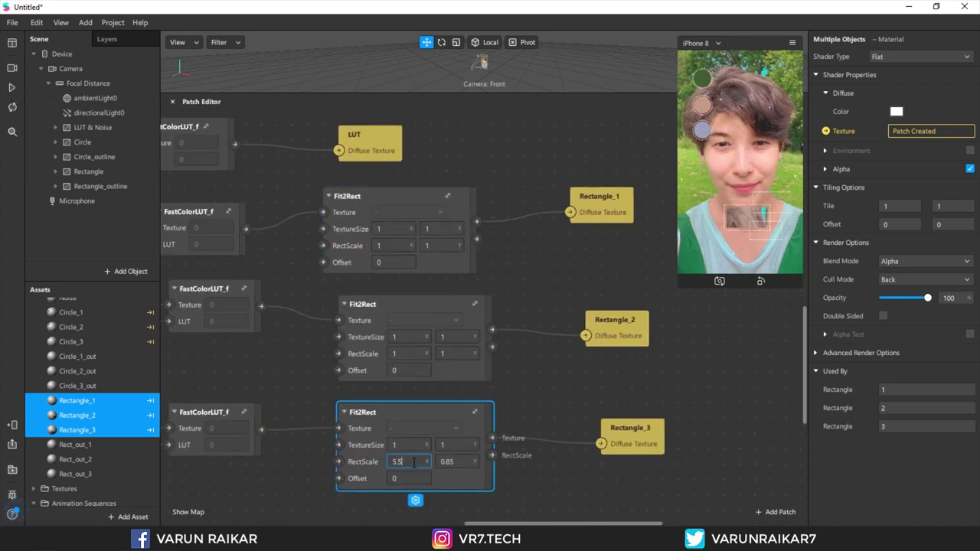
pyautogui.hotkey('ctrl', 'z')
pyautogui.hotkey('ctrl', 'z')
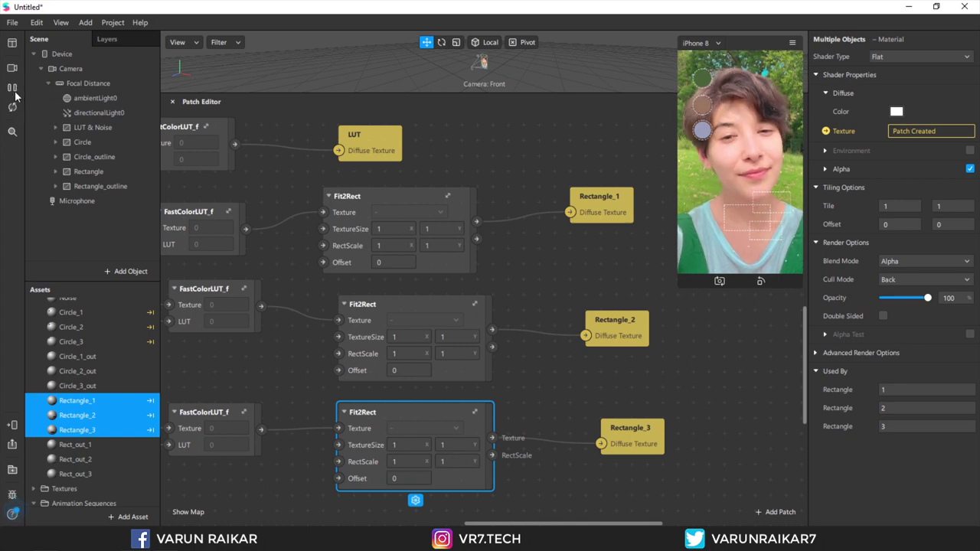
pyautogui.click(12, 88)
pyautogui.click(556, 264)
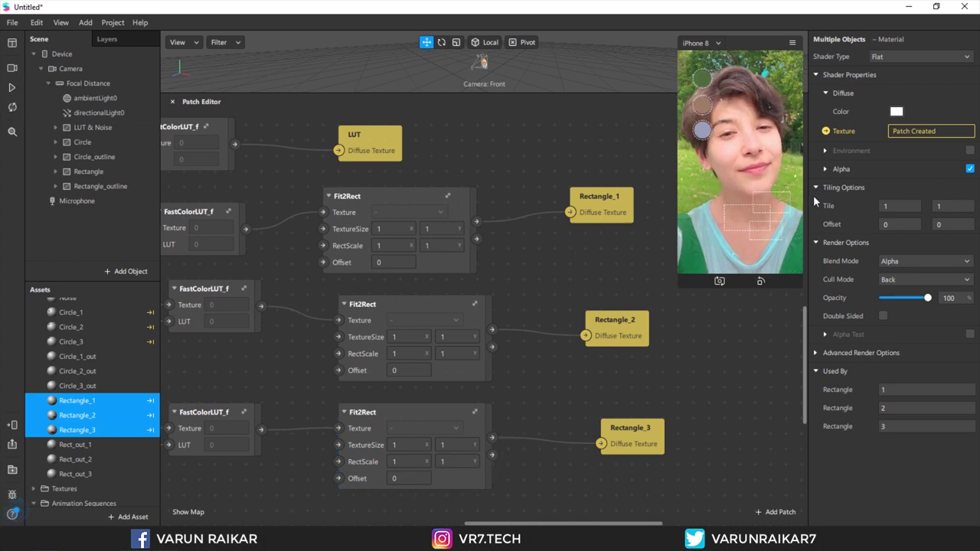
# Open the top Fit2Rect patch and set the 2D Transform Pack translation to 0.325 and 0.45
pyautogui.click(448, 198)
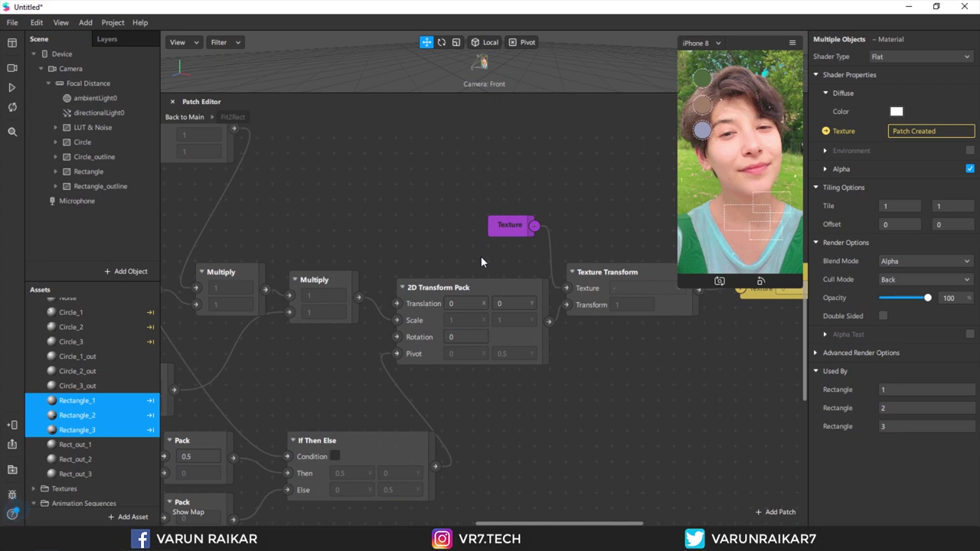
pyautogui.click(453, 303)
pyautogui.hscroll(1, 458, 305)
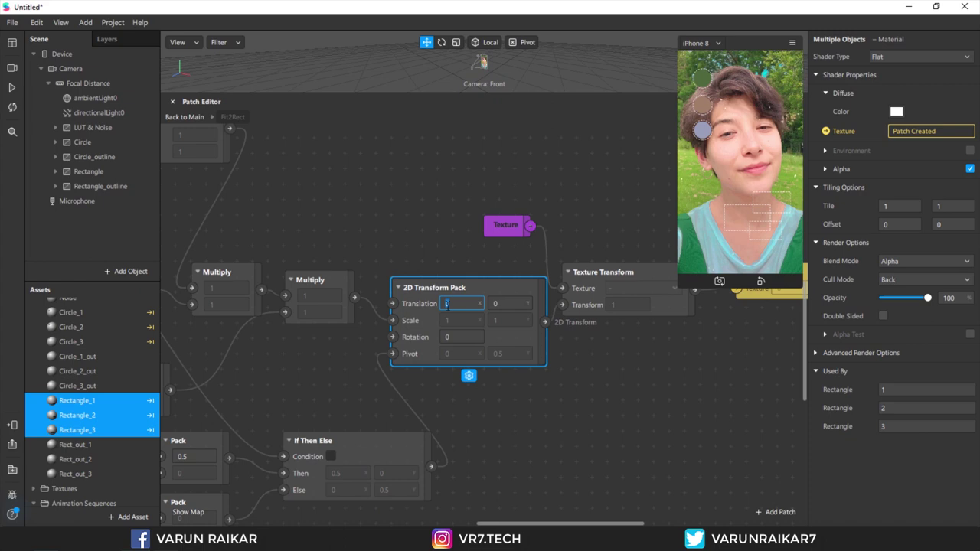
pyautogui.write('.325')
pyautogui.press('Tab')
pyautogui.write('0.45')
pyautogui.press('Return')
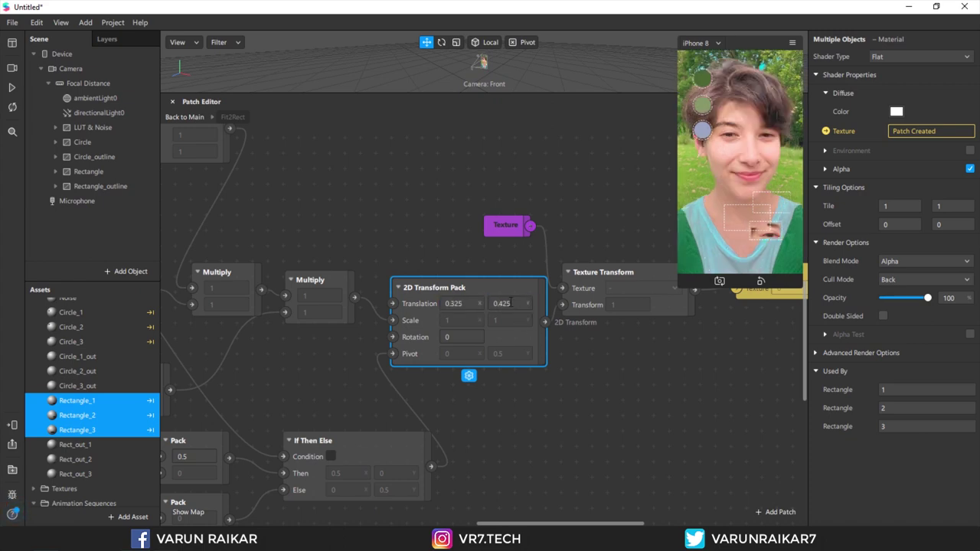
pyautogui.click(11, 89)
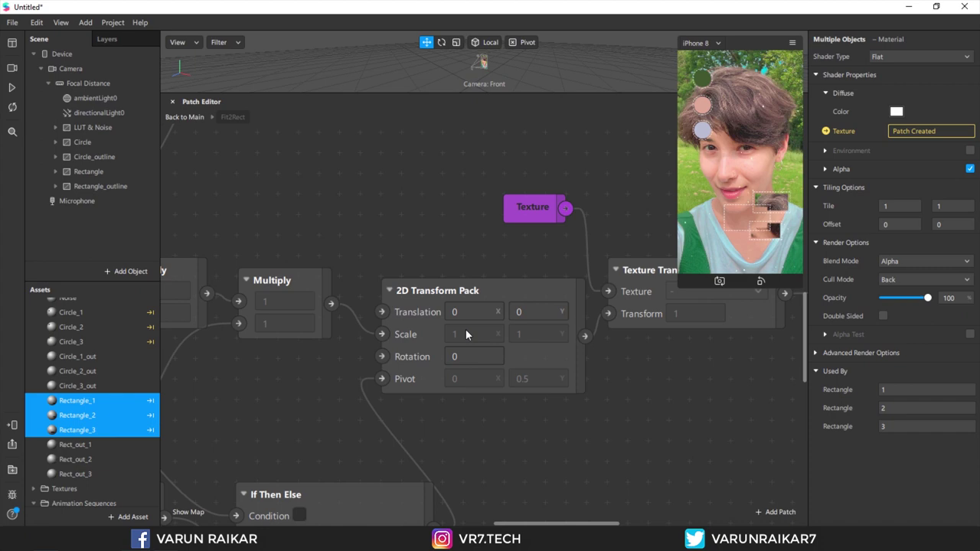
# Change the translation to X 0.075 and Y 0.175, then enlarge the simulator preview
pyautogui.write('0.1')
pyautogui.press('Tab')
pyautogui.write('0.1')
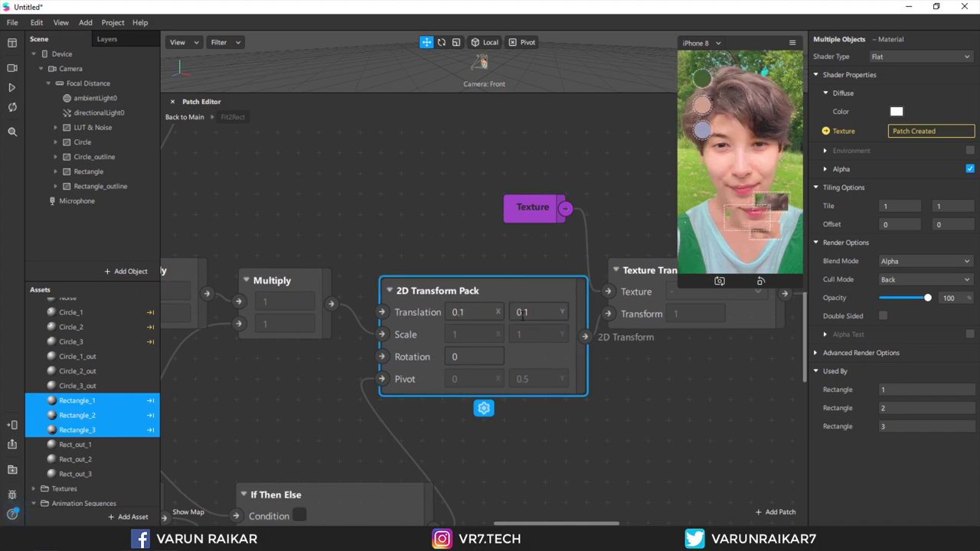
pyautogui.click(468, 312)
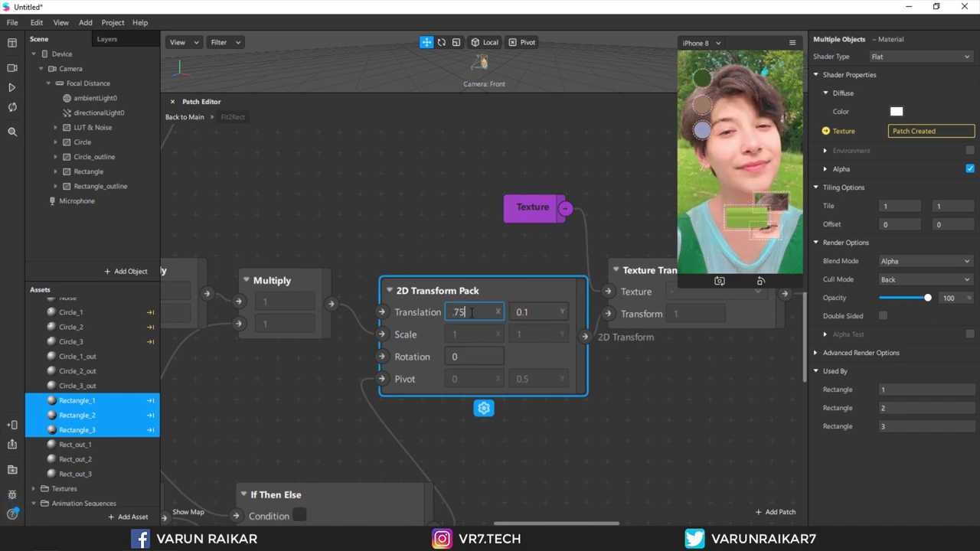
pyautogui.press('Return')
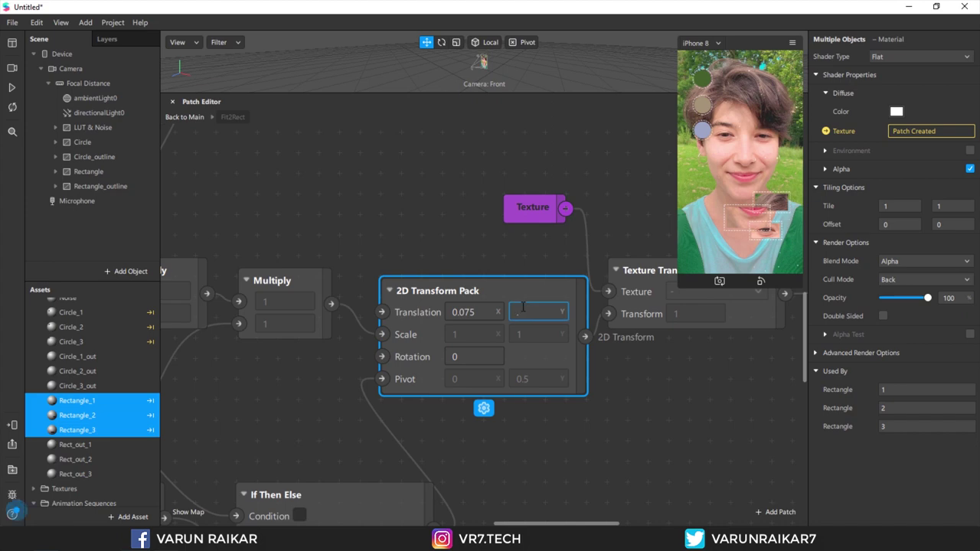
pyautogui.click(523, 309)
pyautogui.write('.175')
pyautogui.press('Return')
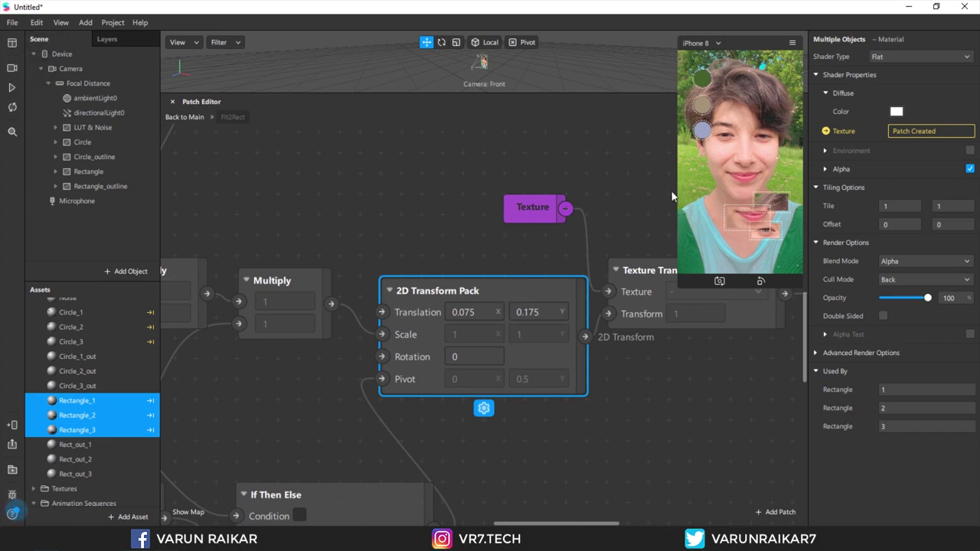
pyautogui.moveTo(667, 189); pyautogui.dragTo(565, 189)
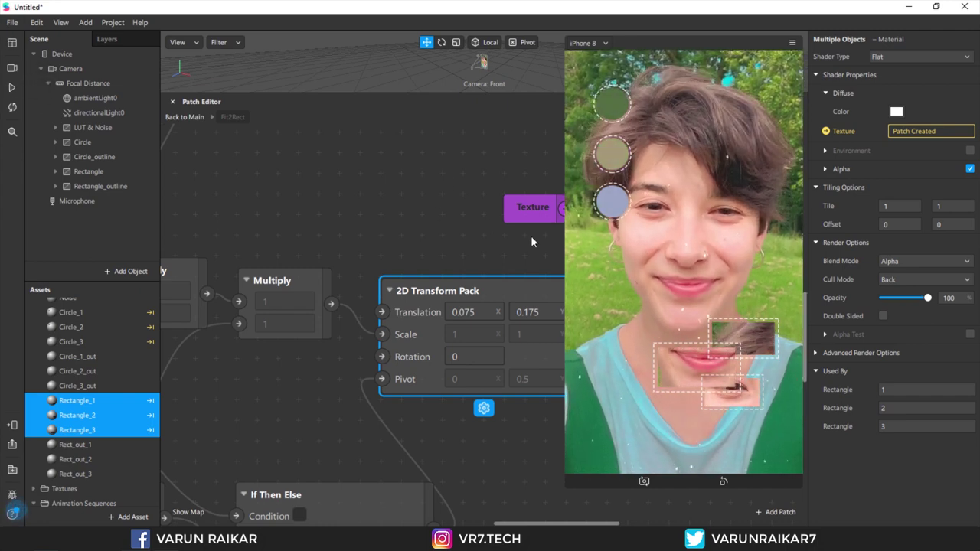
# Shrink the simulator, go back to the main patch graph, and zoom out to see all nodes
pyautogui.moveTo(570, 249); pyautogui.dragTo(711, 249)
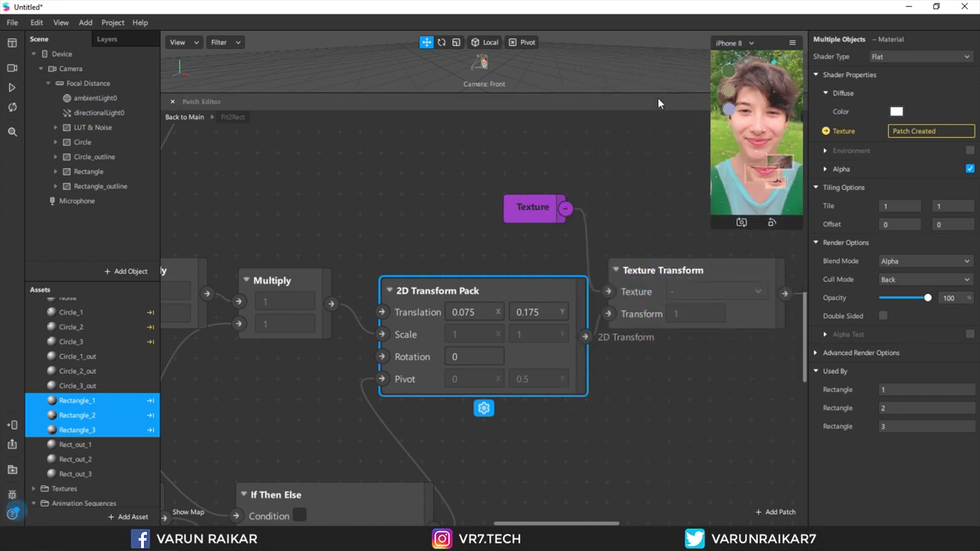
pyautogui.click(194, 136)
pyautogui.click(186, 116)
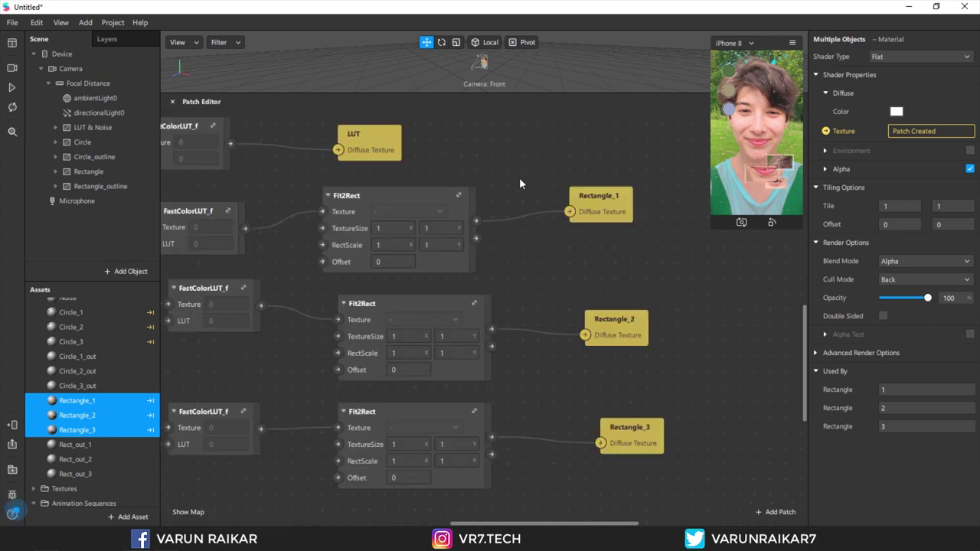
pyautogui.scroll(-3, 528, 211)
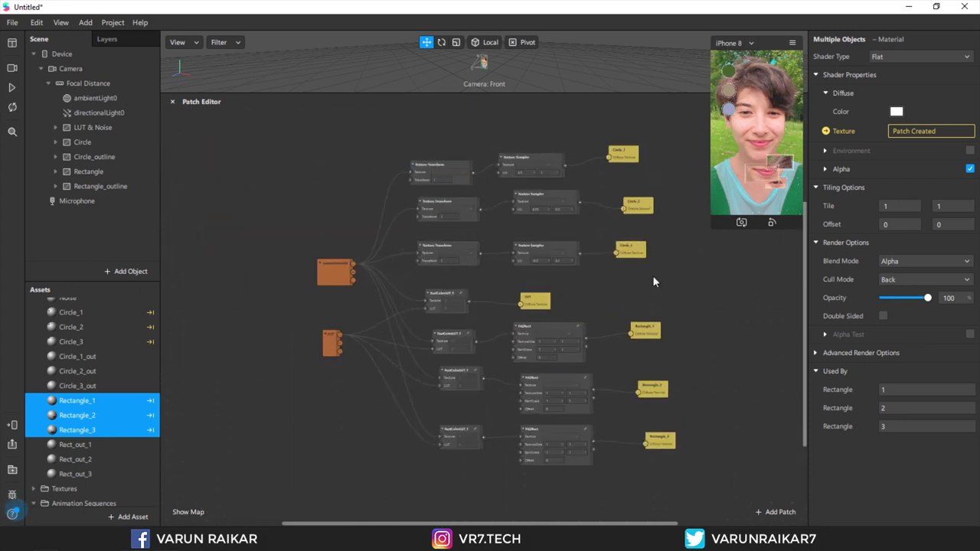